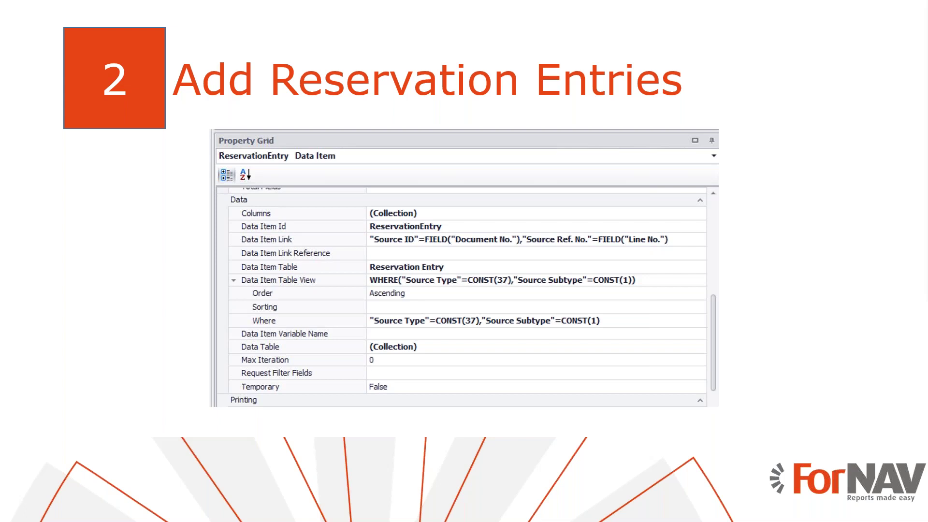
Step: Switch from the slide show to Business Central in Edge and open the Sales Orders list
key(super+Tab)
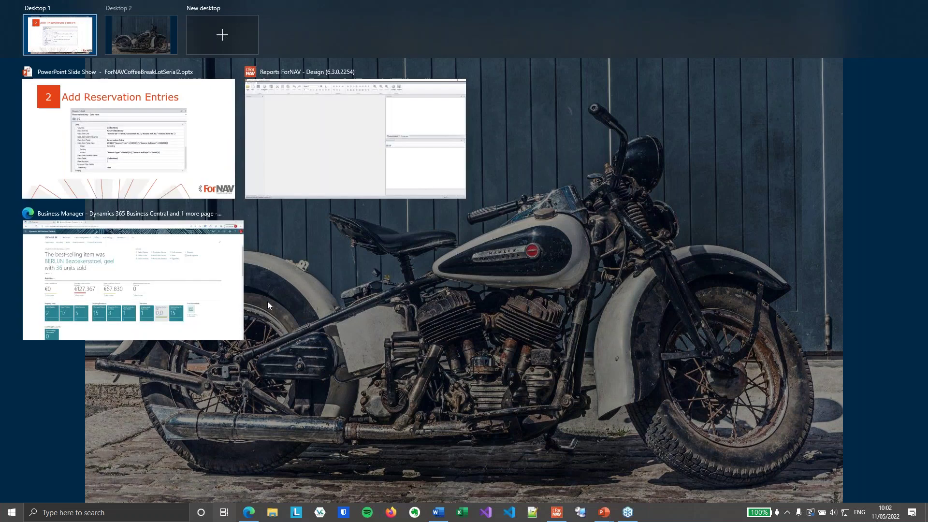
click(163, 295)
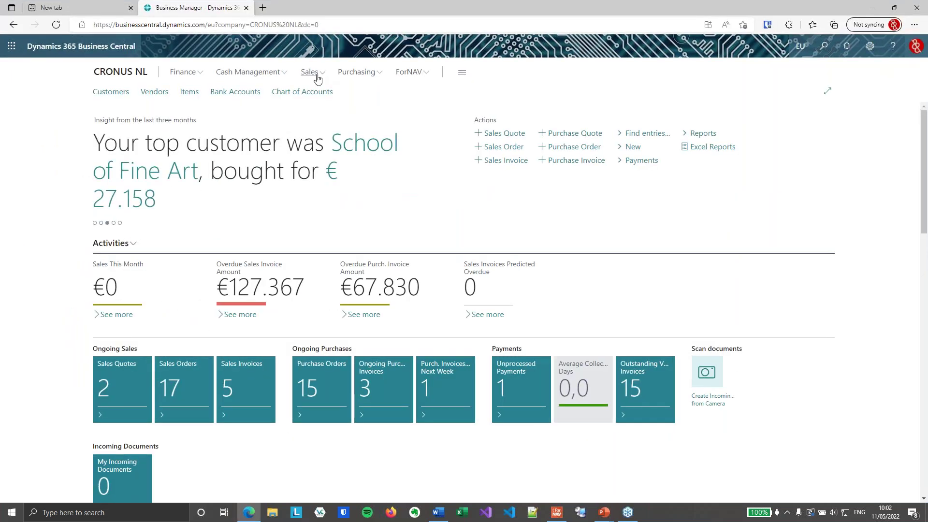
click(316, 75)
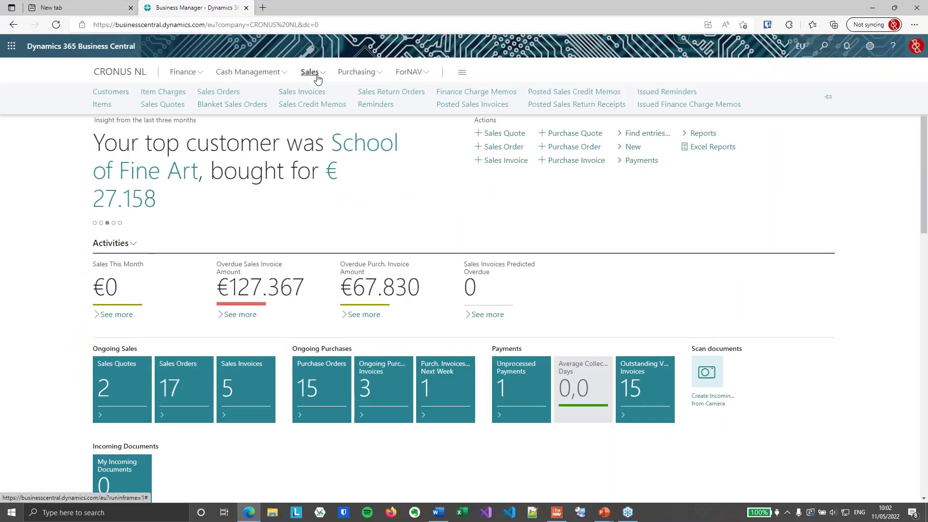
click(235, 94)
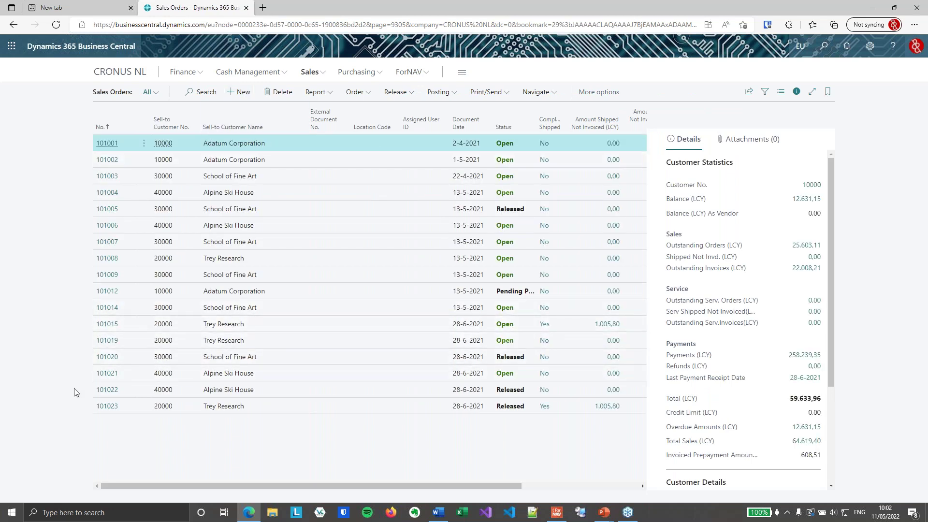
Step: Open the released Alpine Ski House sales order and examine the quantities to ship, shipped and to invoice on its lines
click(107, 390)
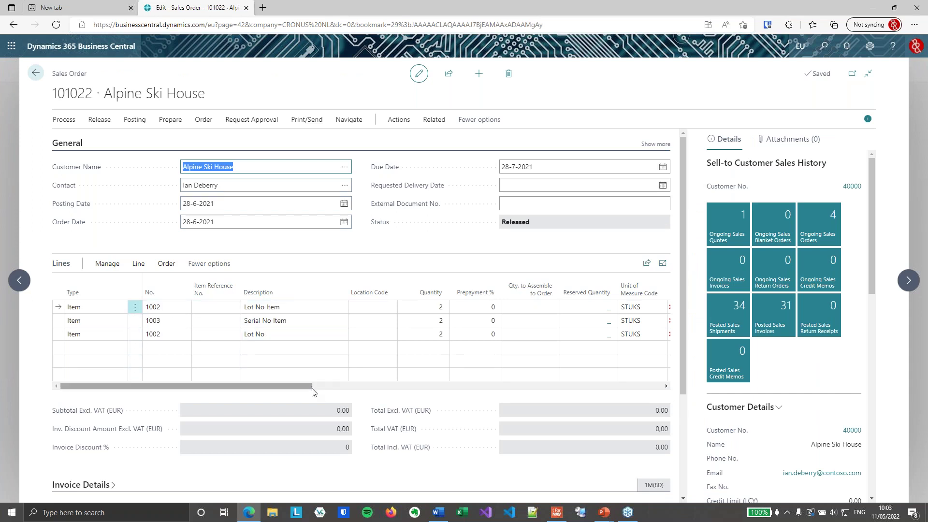
drag(305, 387, 475, 383)
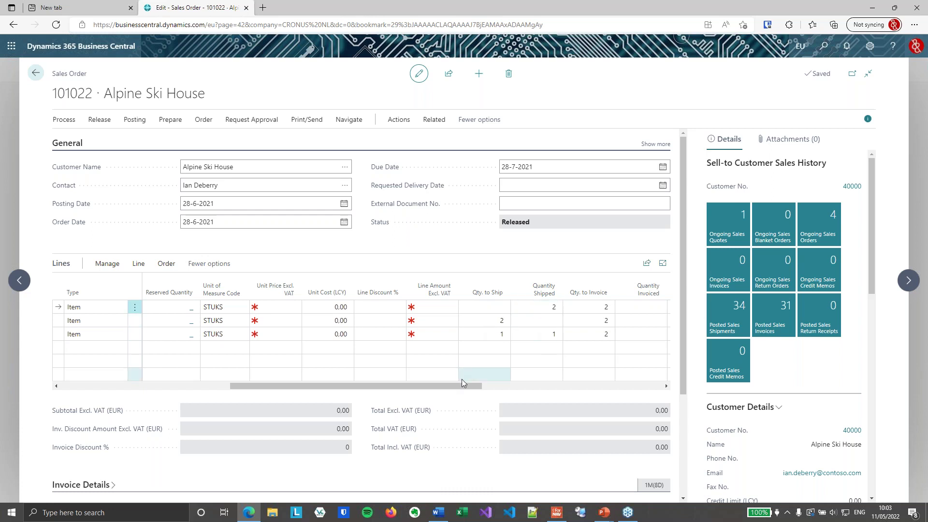
drag(454, 387, 293, 386)
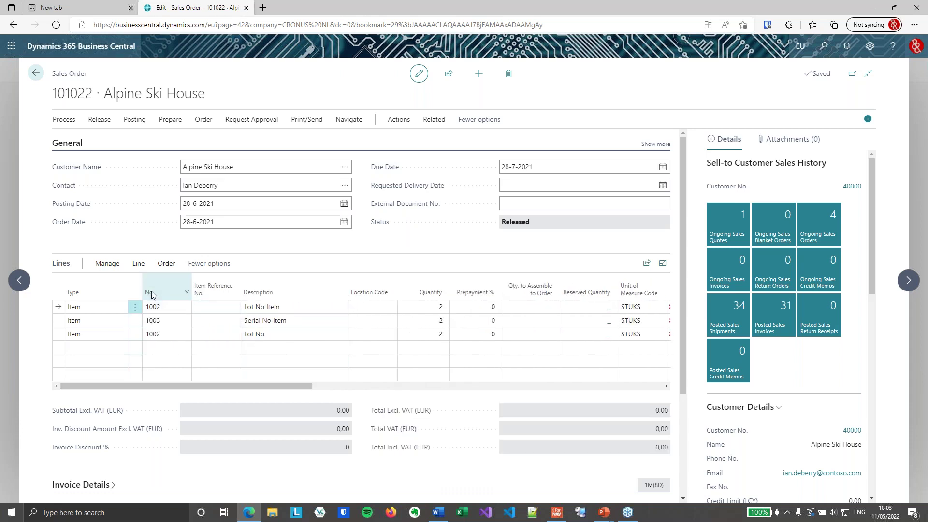
Step: Examine the item tracking lines of the first order line, Lot No Item (1002), and close them
click(138, 270)
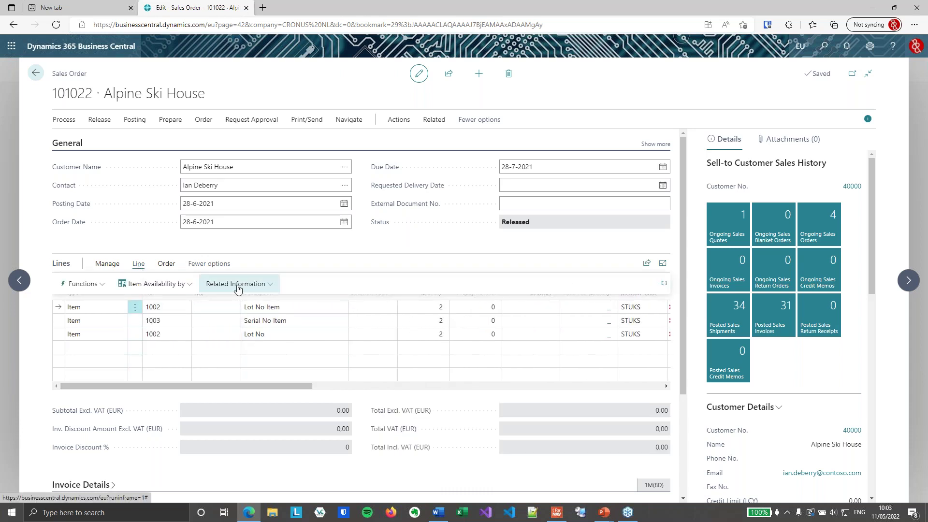
click(238, 284)
click(421, 305)
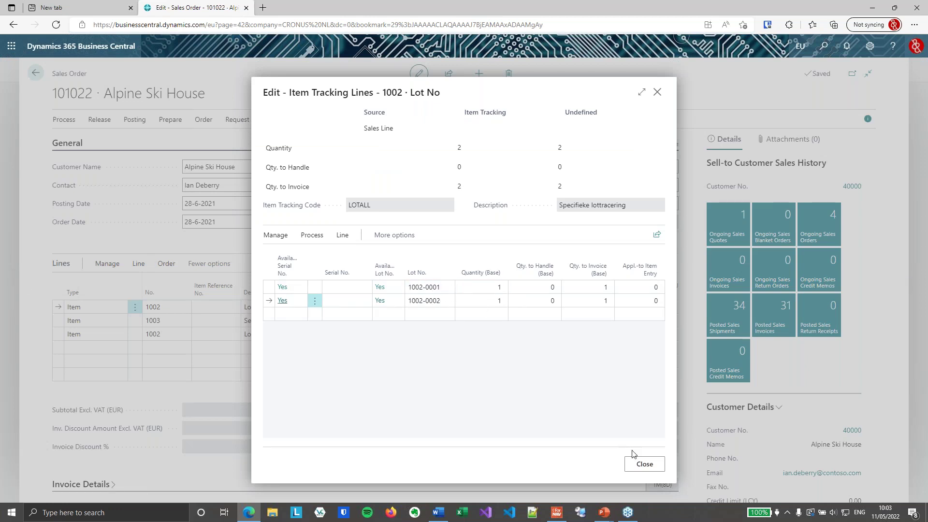
click(644, 464)
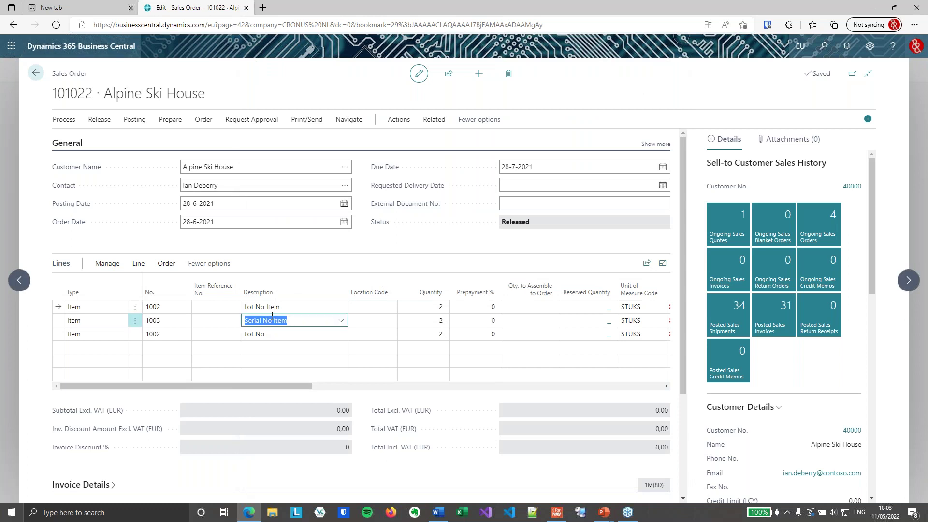
Step: Examine the item tracking lines of the Serial No Item line (1003) and close them
click(138, 264)
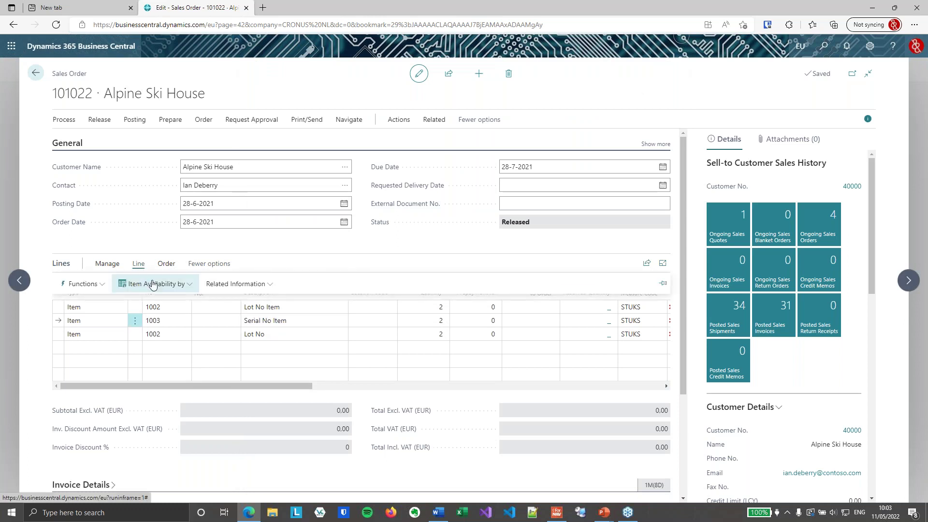
click(235, 283)
click(261, 321)
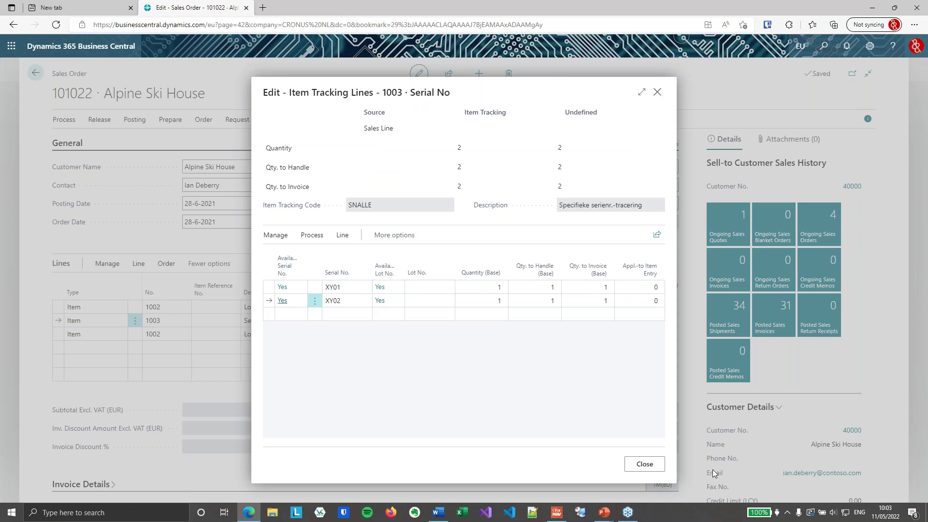
click(647, 472)
Step: Examine the item tracking lines of the third order line, Lot No (1002), and close them
click(292, 337)
click(138, 263)
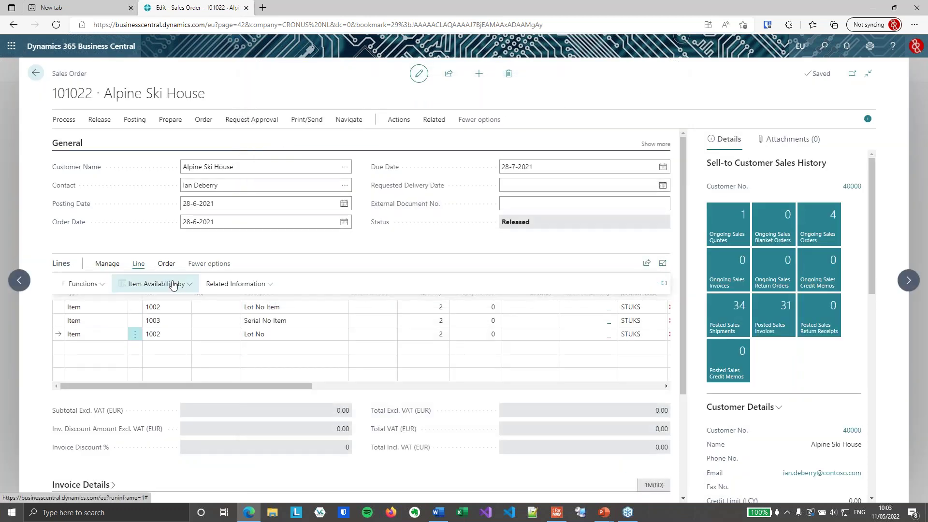
click(228, 284)
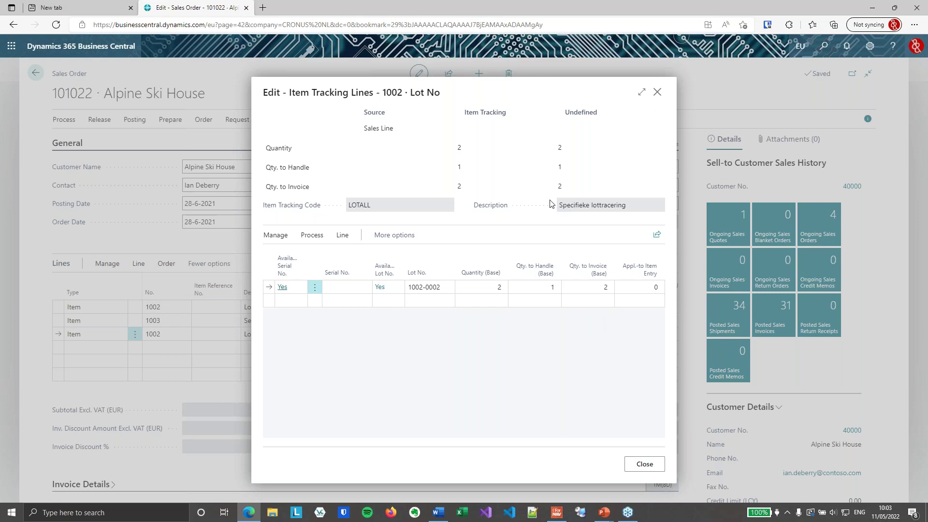
click(645, 464)
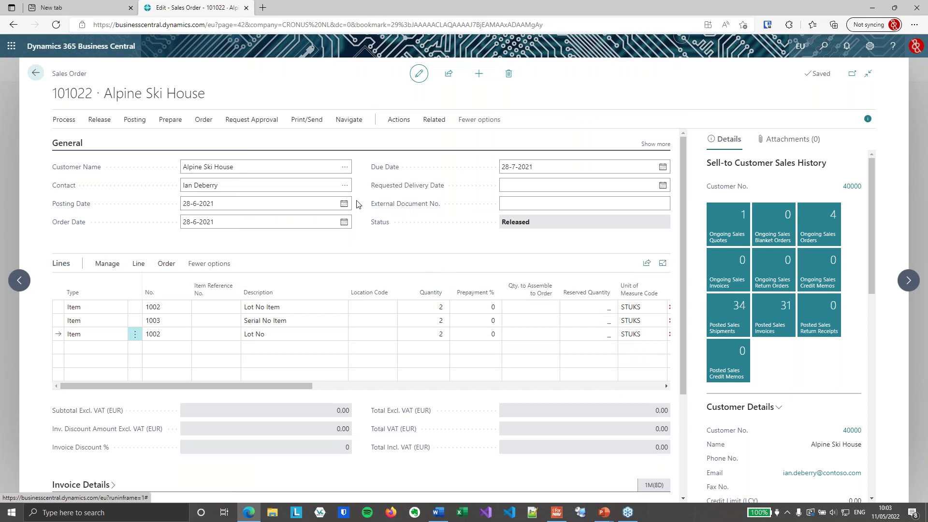
Step: Open businesscentral.dynamics.com/eu in a new browser tab and sign in with the first listed account
click(262, 9)
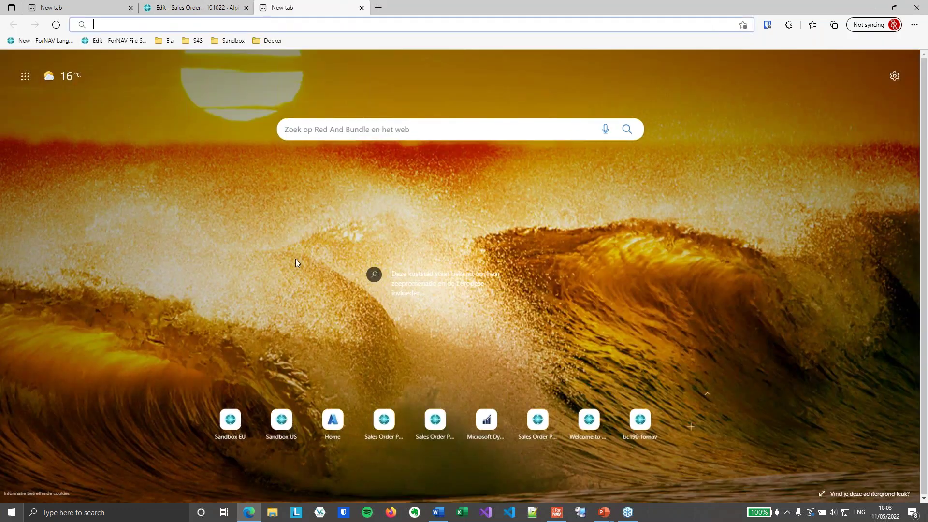
key(ctrl+v)
key(Return)
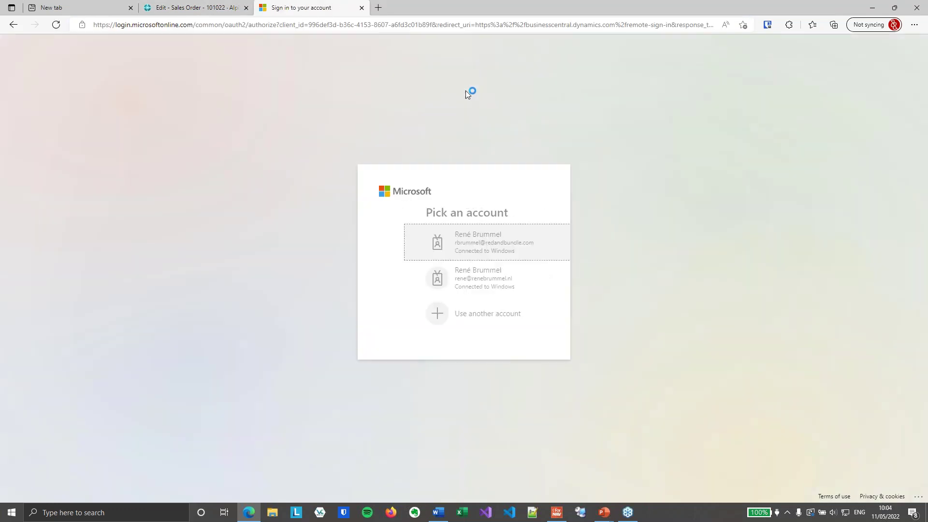
click(464, 243)
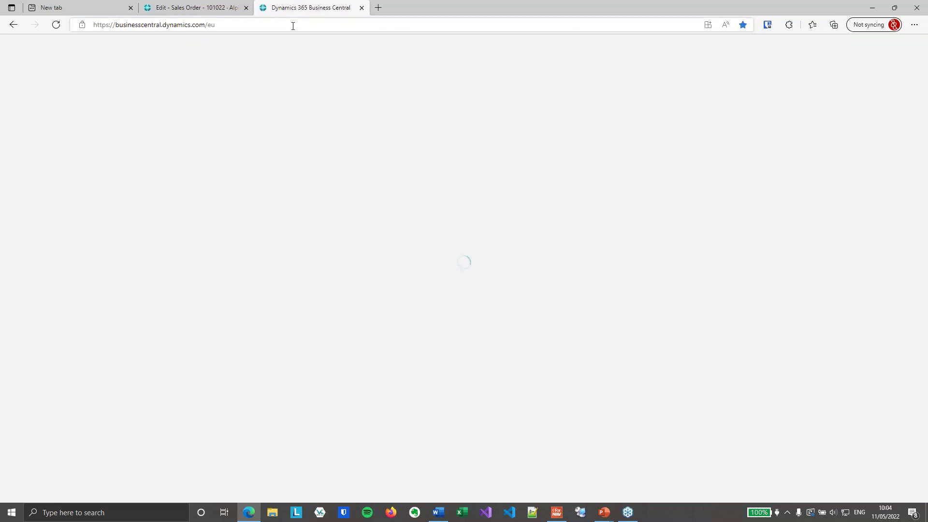
Step: Open the Reservation Entry table by adding ?table=337 to the Business Central address
click(292, 26)
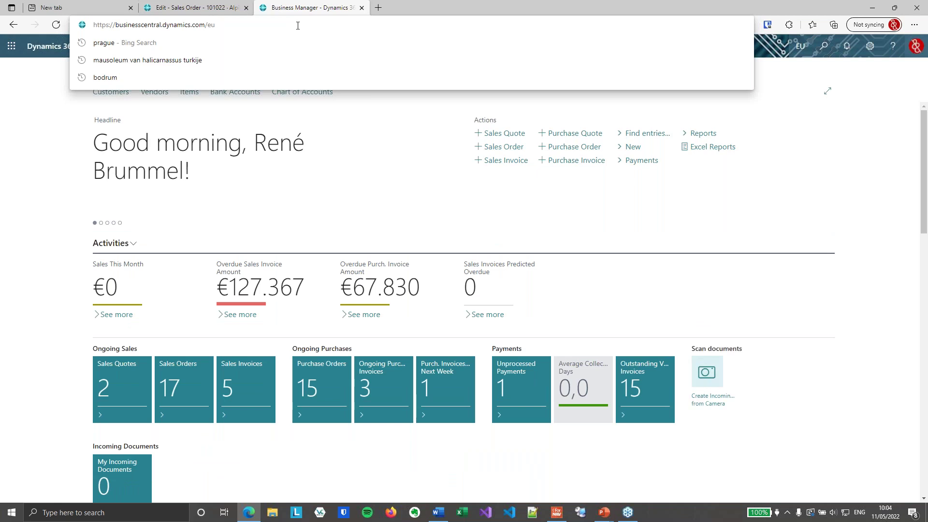
text(?tab)
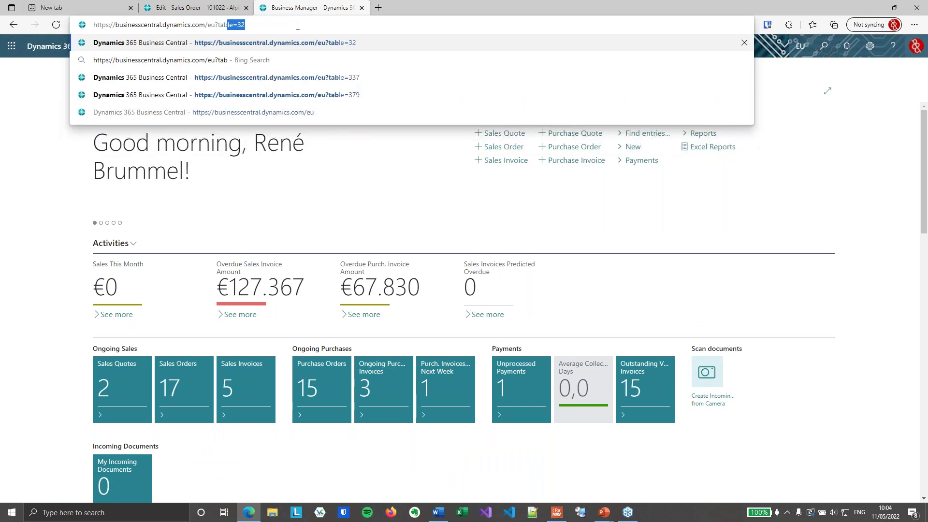
text(le=)
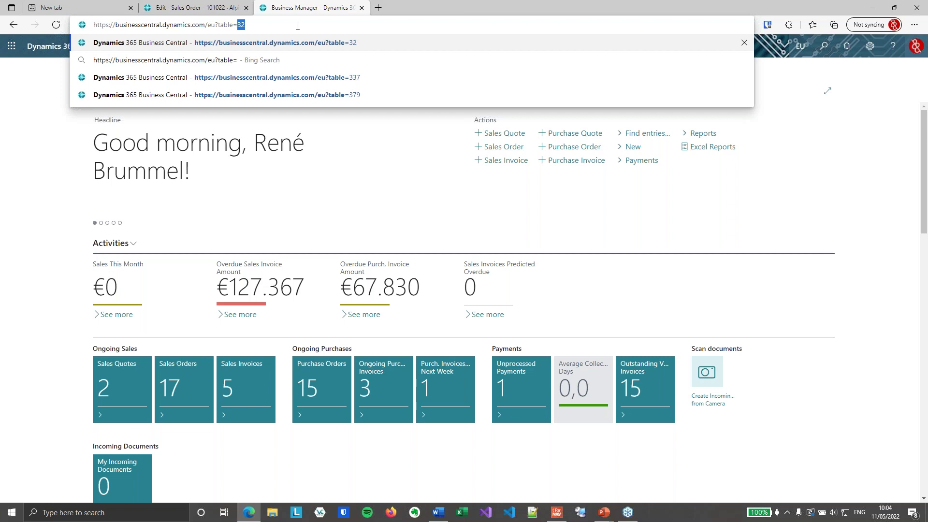
text(337)
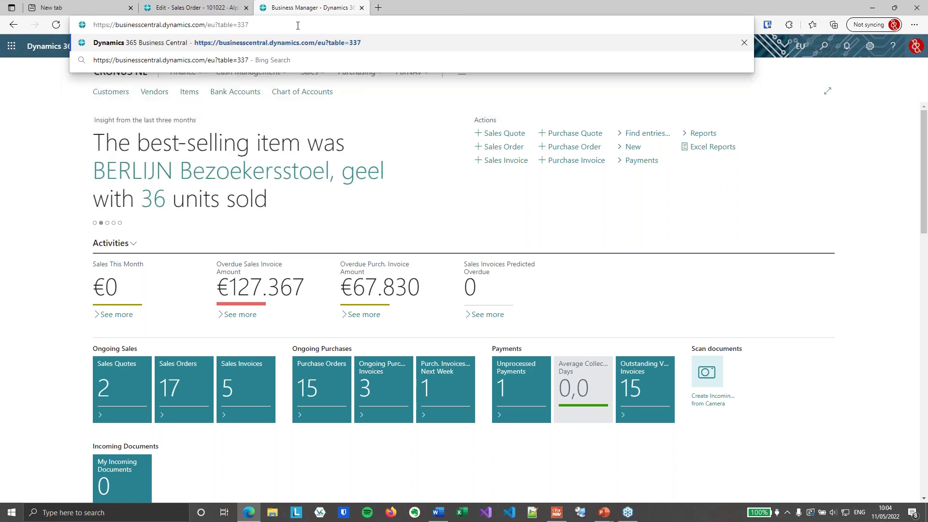
key(Return)
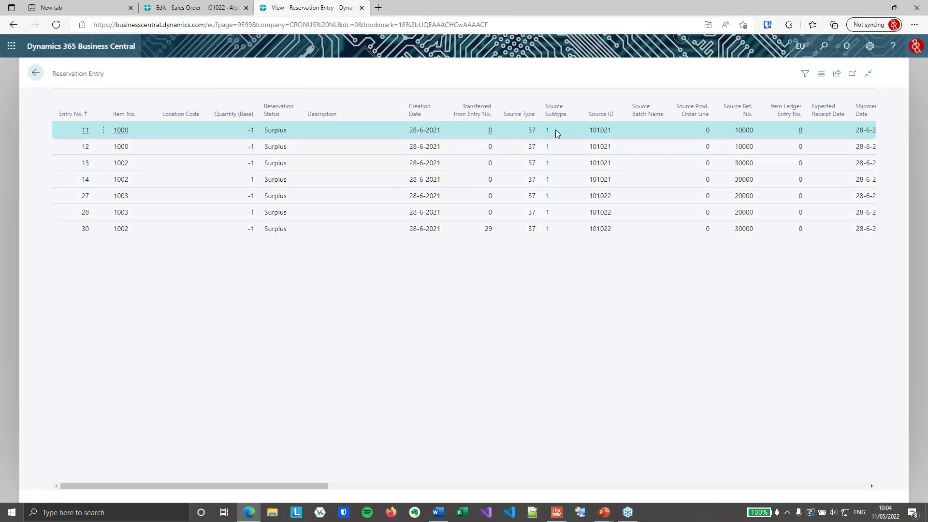
Step: Filter the reservation entries on the Source ID of entry 27 and examine their source reference, serial number and lot number fields
click(613, 197)
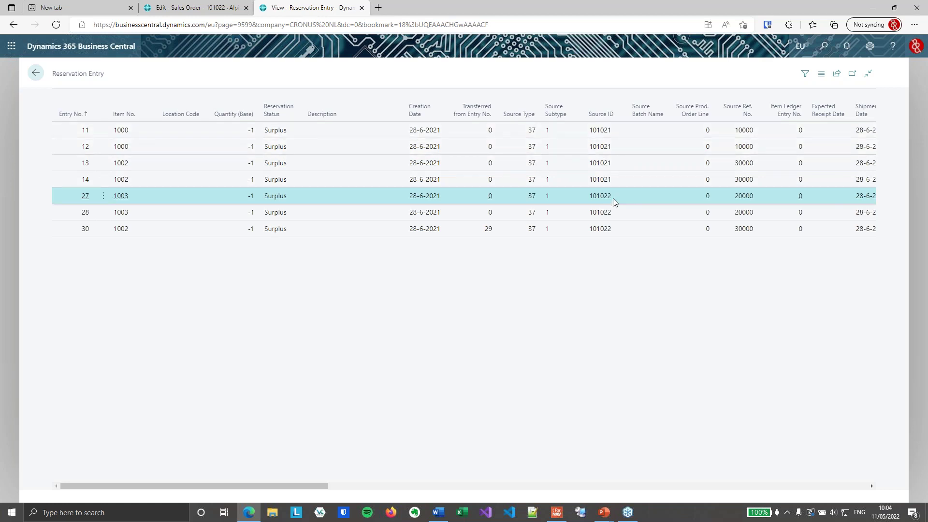
key(alt+F3)
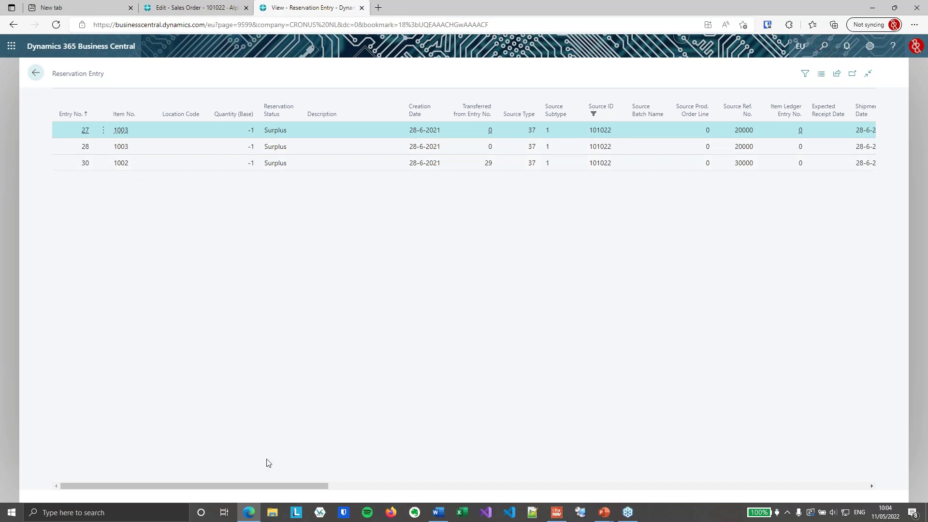
drag(279, 487, 398, 488)
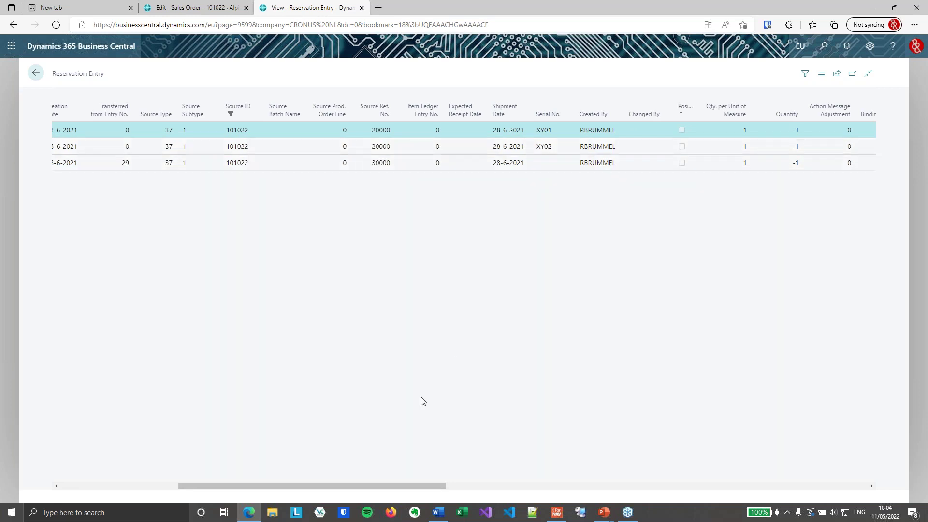
drag(409, 486, 613, 486)
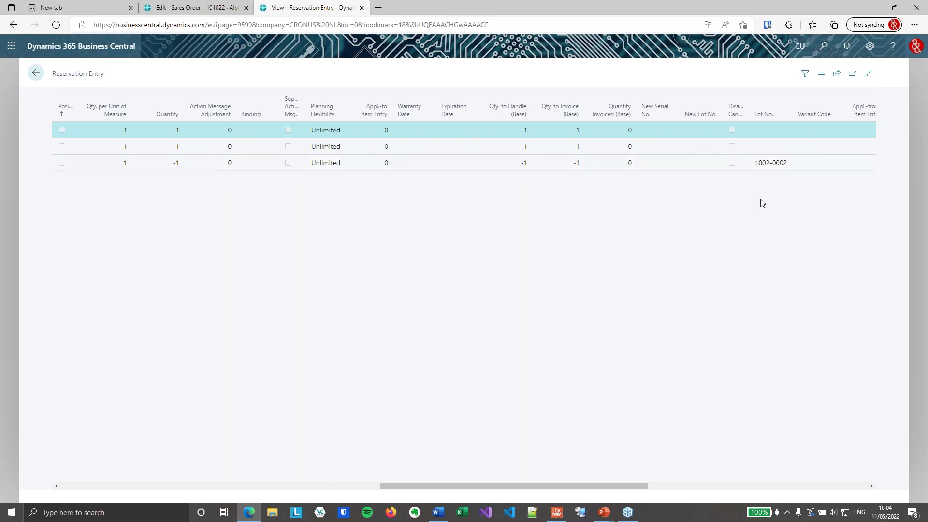
drag(557, 487, 301, 477)
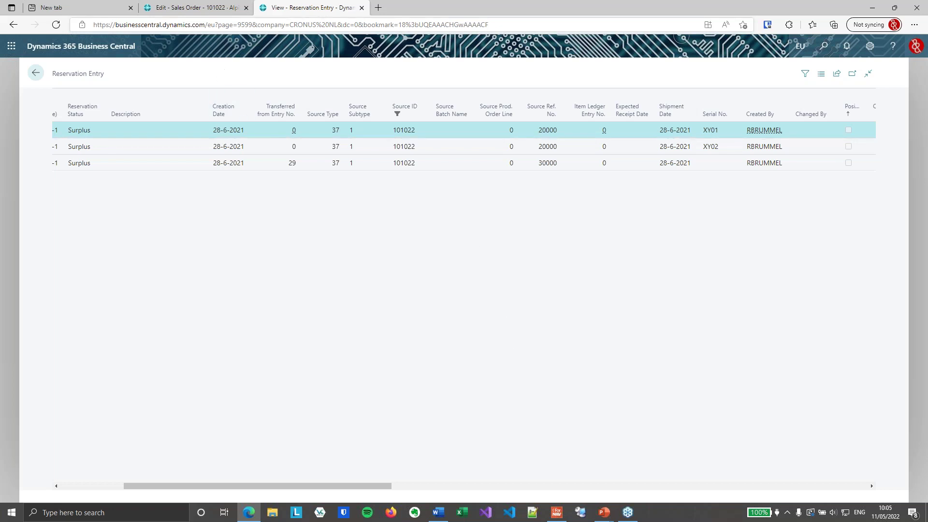
Step: Return to the browser tab with the sales order, close the order and open the ForNAV Standard Reports list
click(199, 8)
key(Escape)
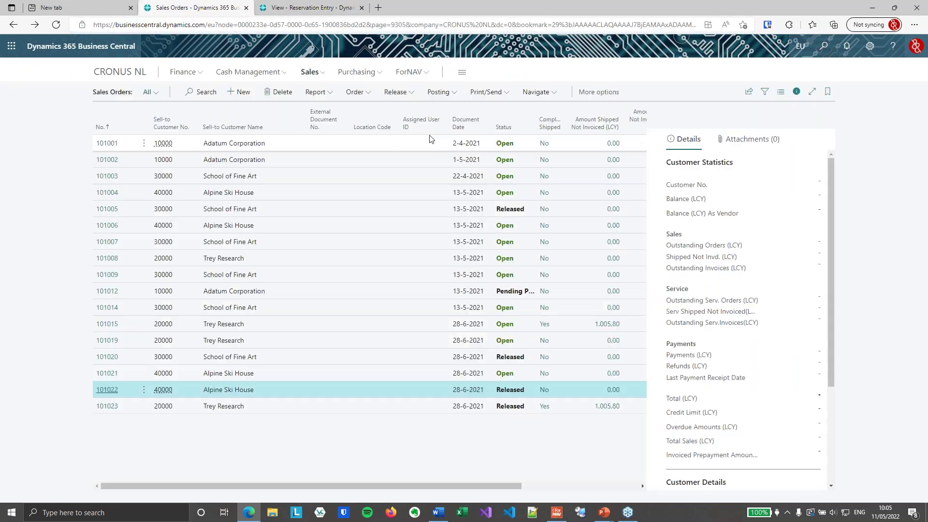
click(410, 72)
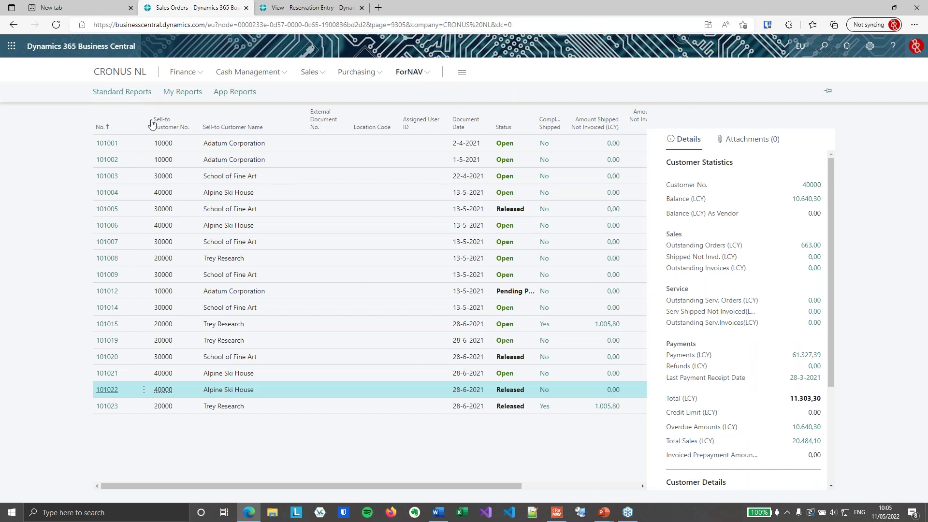
click(137, 96)
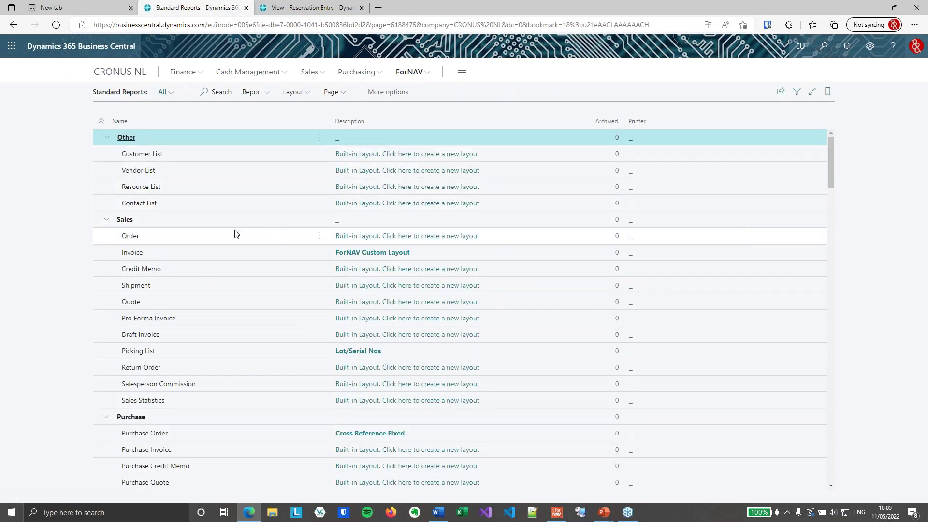
Step: Create a new layout for the Sales Order report and open the downloaded file in the ForNAV Designer, signing in with the first account
click(236, 235)
click(379, 237)
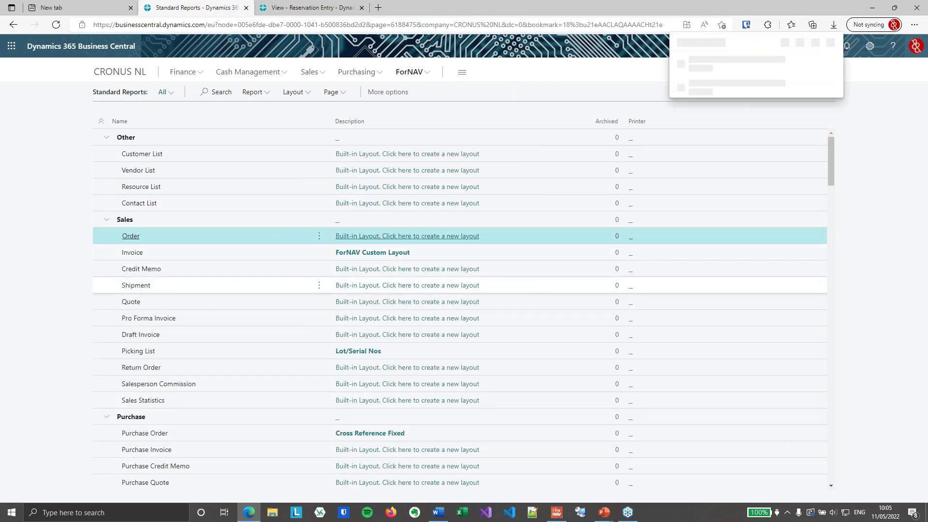
click(699, 68)
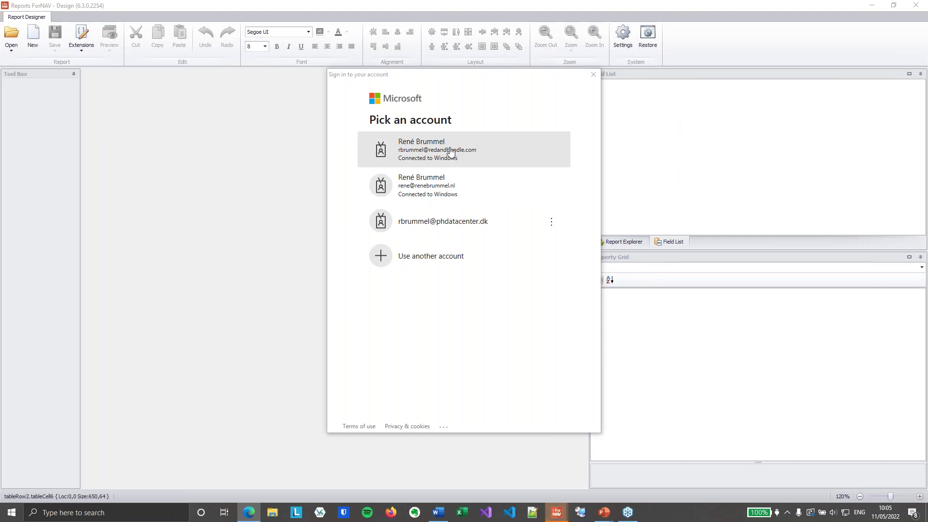
click(451, 153)
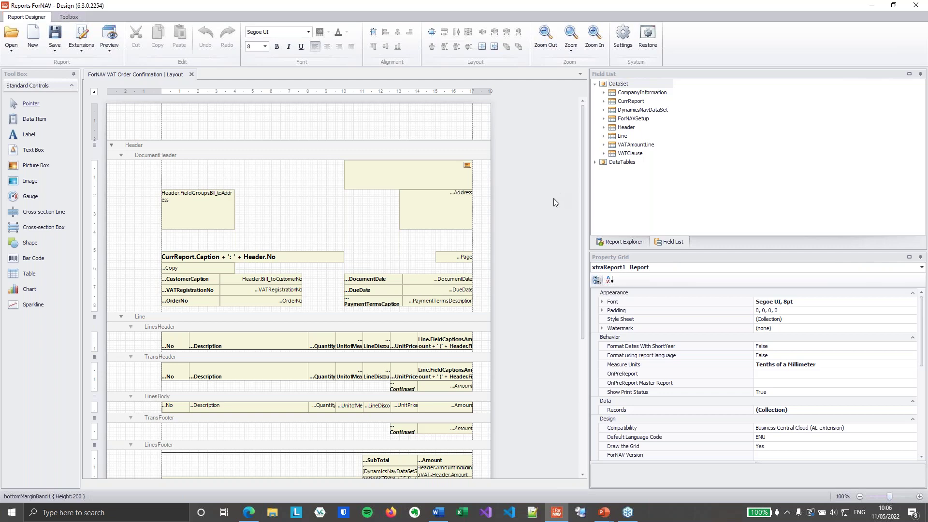
scroll(552, 199, up, 1)
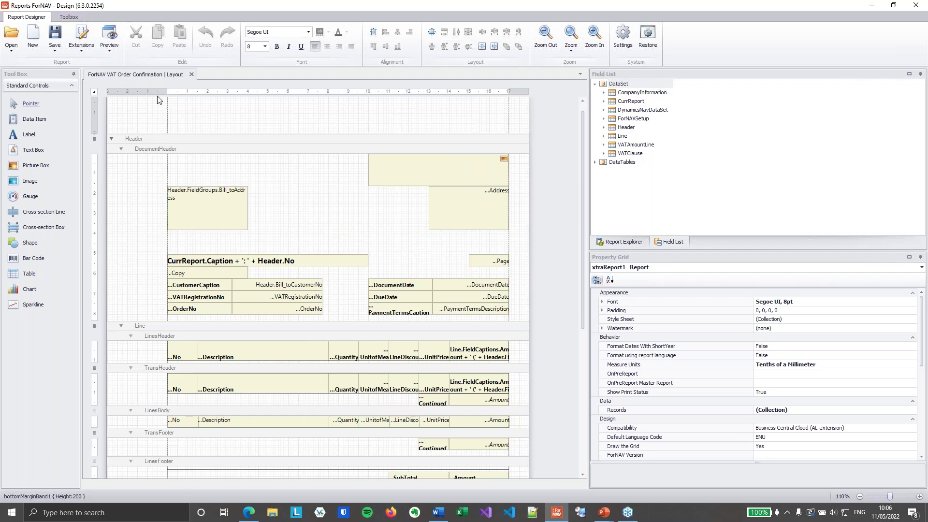
Step: Add a data item to the Line band, using table 337 Reservation Entry
drag(29, 124, 172, 334)
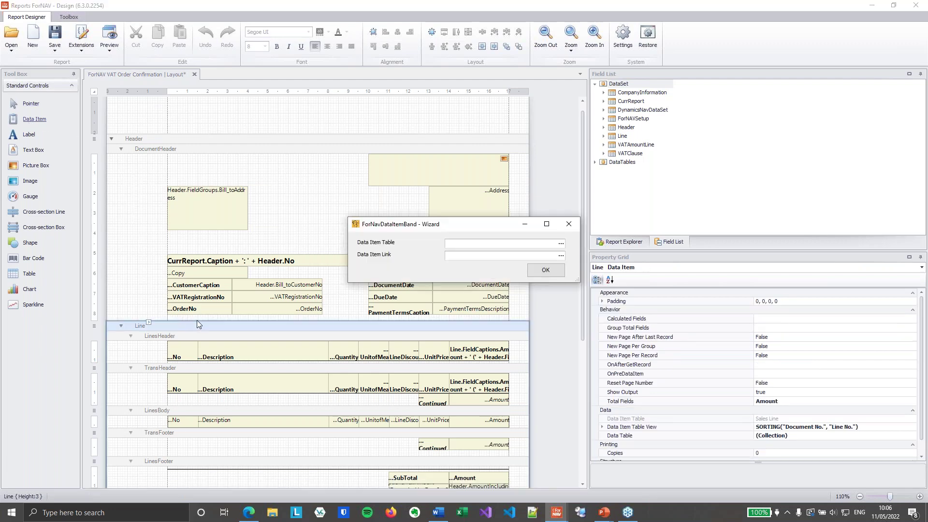
click(561, 244)
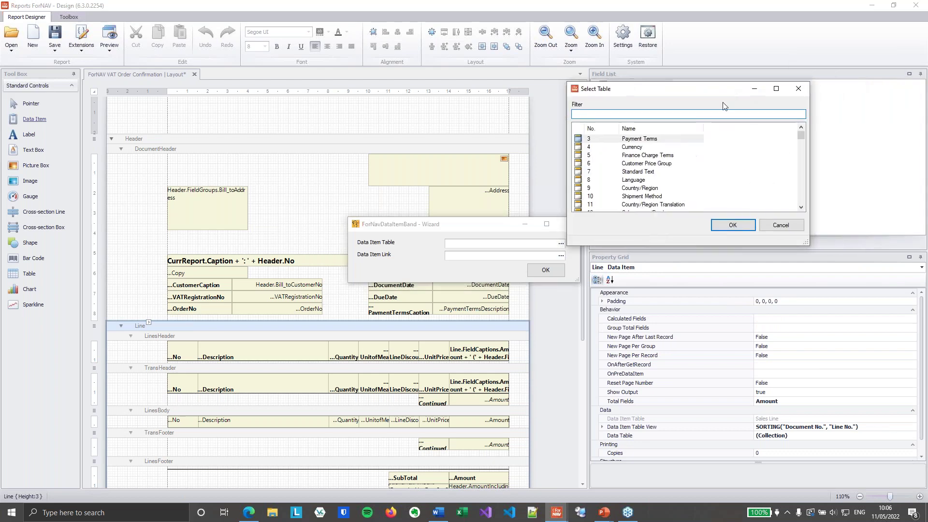
text(337)
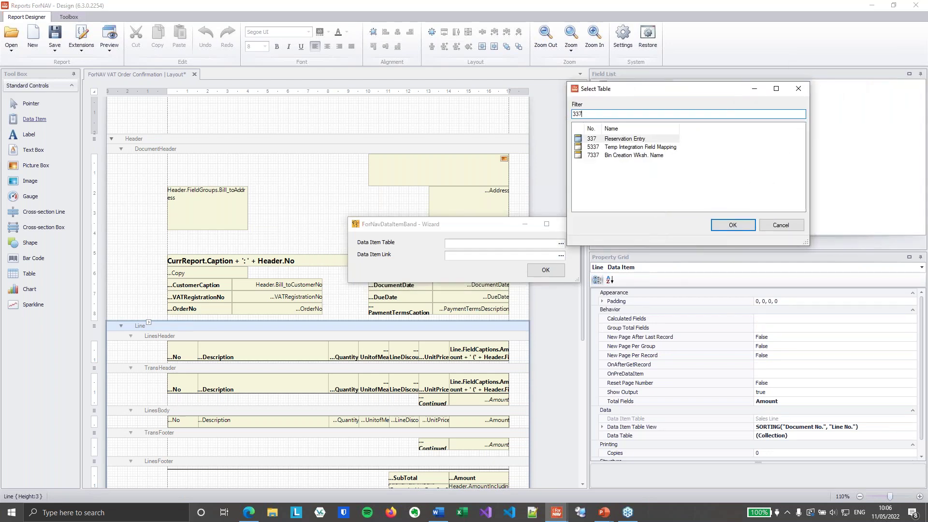
key(Tab)
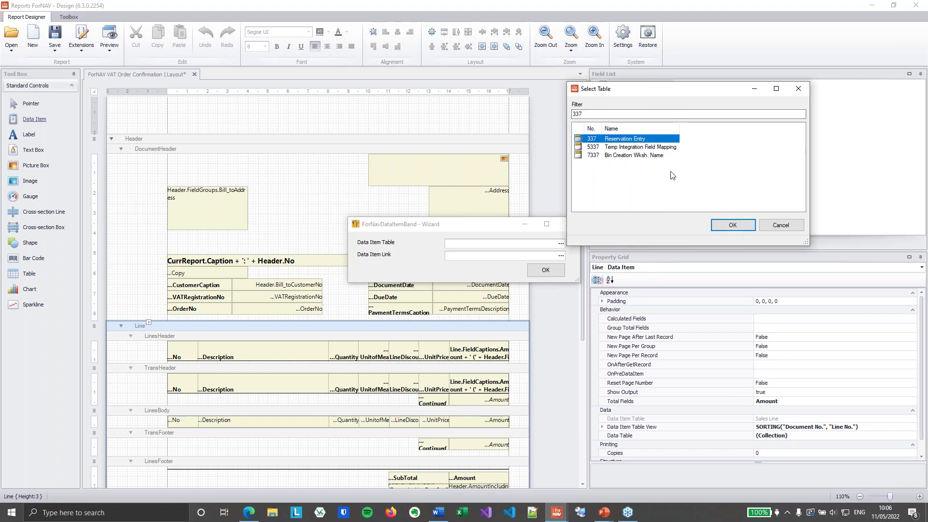
click(740, 227)
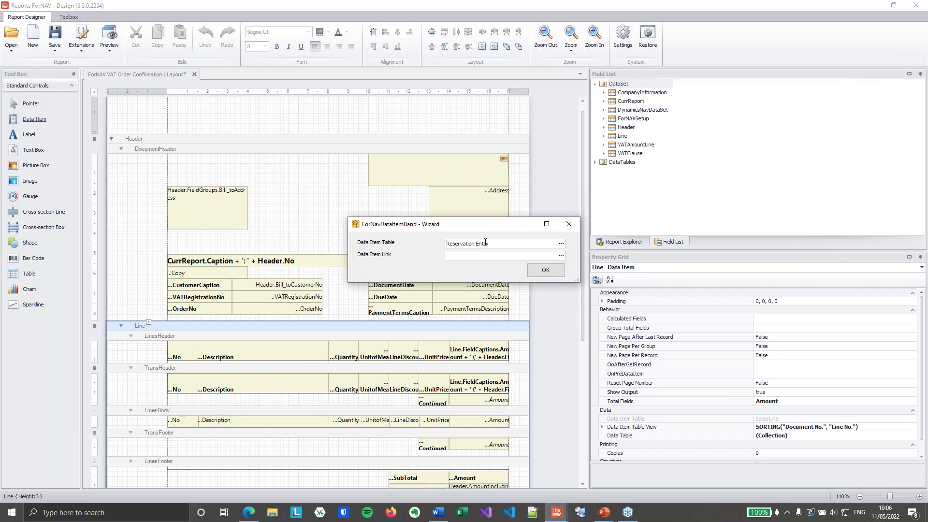
Step: Link the new data item's Source ID field to Document No. of the sales line
click(561, 256)
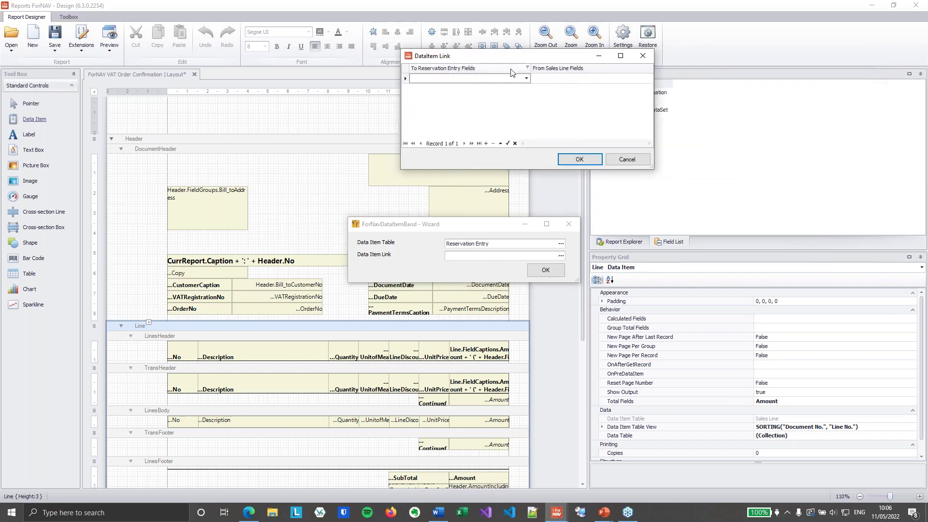
click(527, 78)
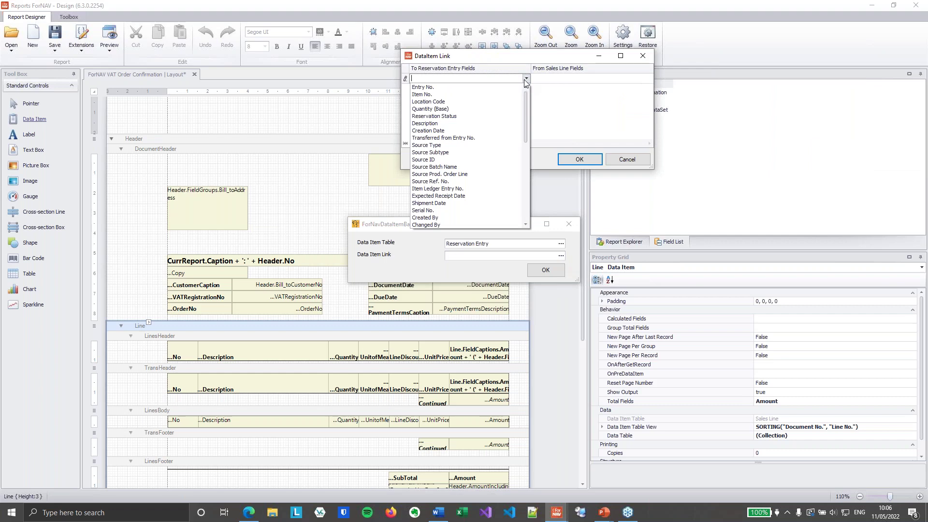
click(450, 160)
click(596, 78)
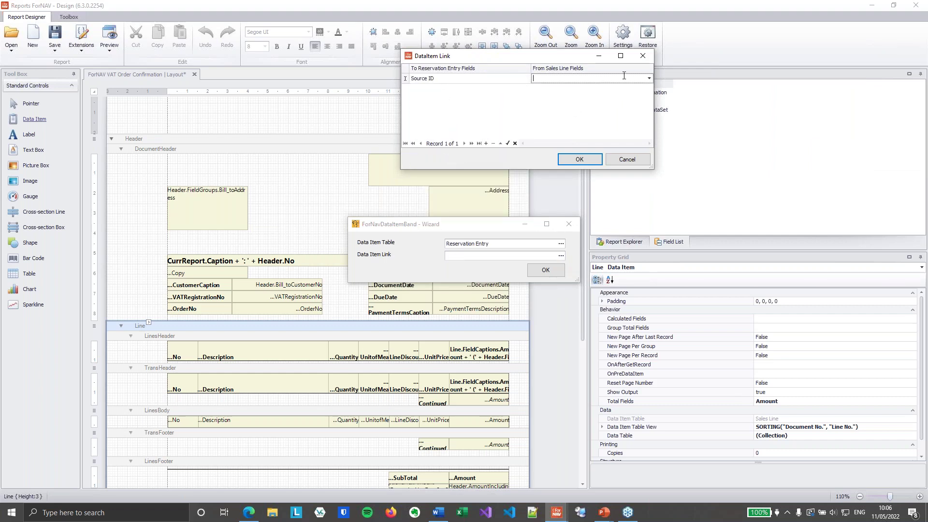
click(649, 79)
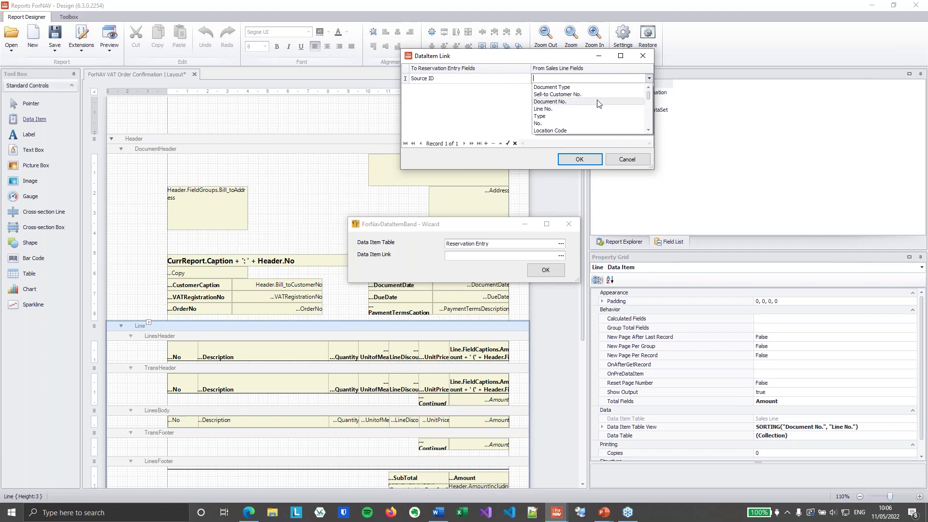
click(556, 101)
Step: Link the Source Ref. No. field to the sales line's Line No. and finish the data item wizard
click(520, 88)
click(526, 89)
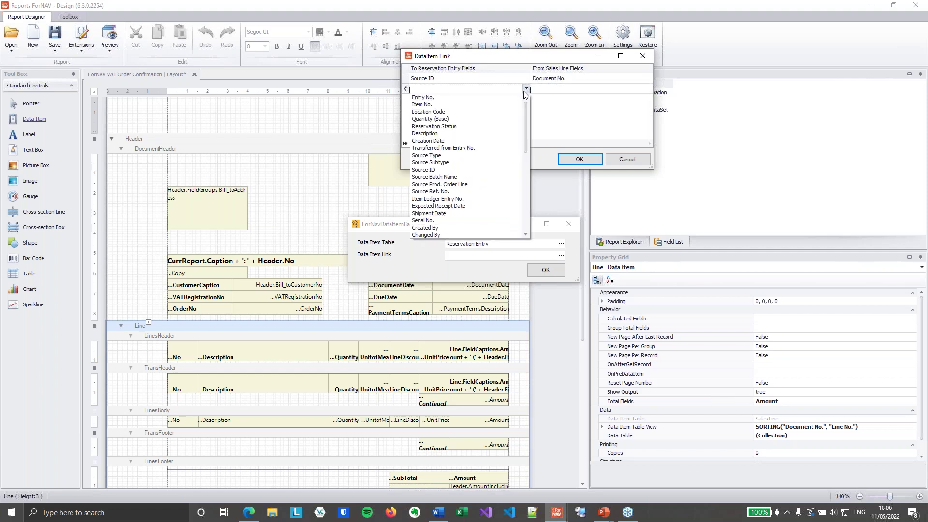
click(431, 191)
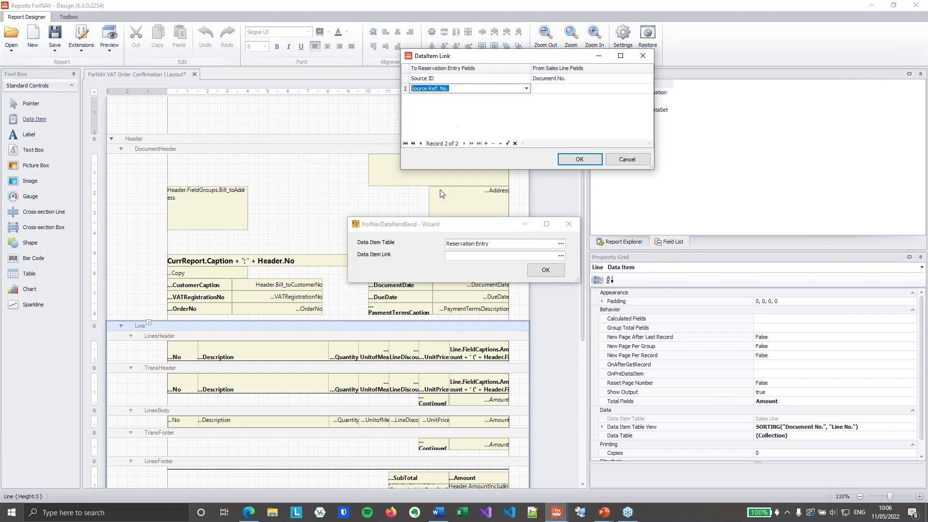
click(578, 91)
click(638, 88)
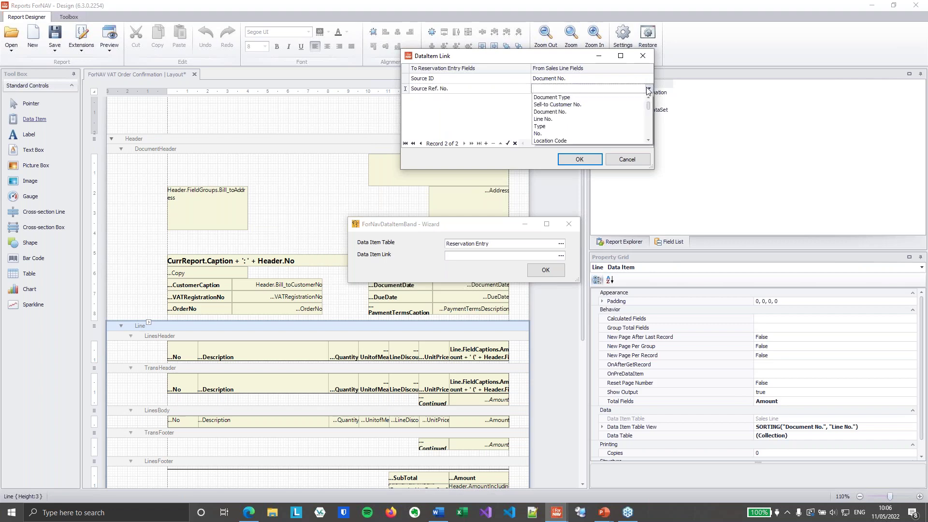
click(572, 119)
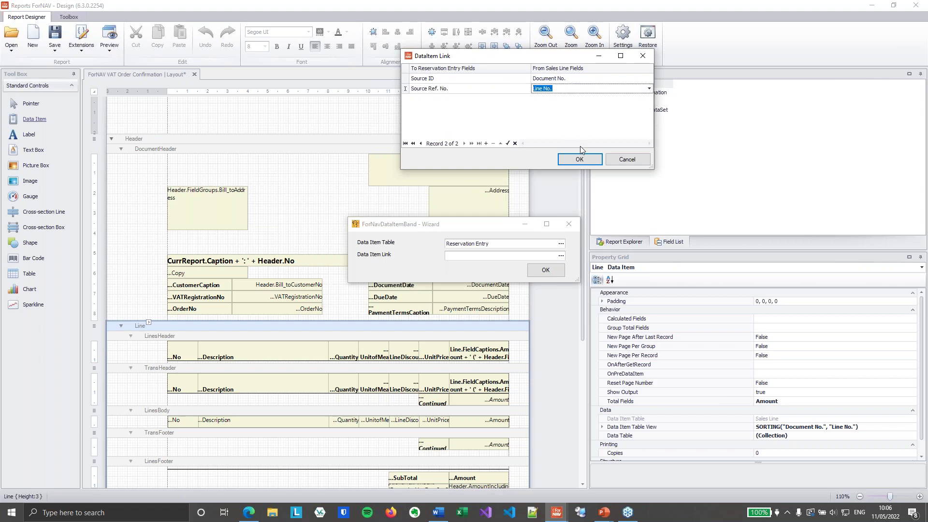
click(580, 159)
click(546, 269)
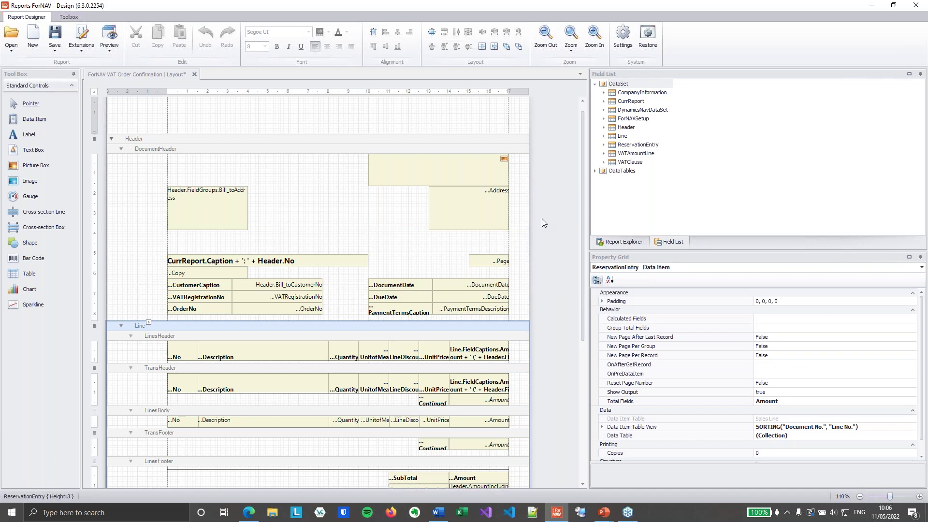
Step: Filter the ReservationEntry data item's table view on Source Type with the constant 37
scroll(373, 314, down, 3)
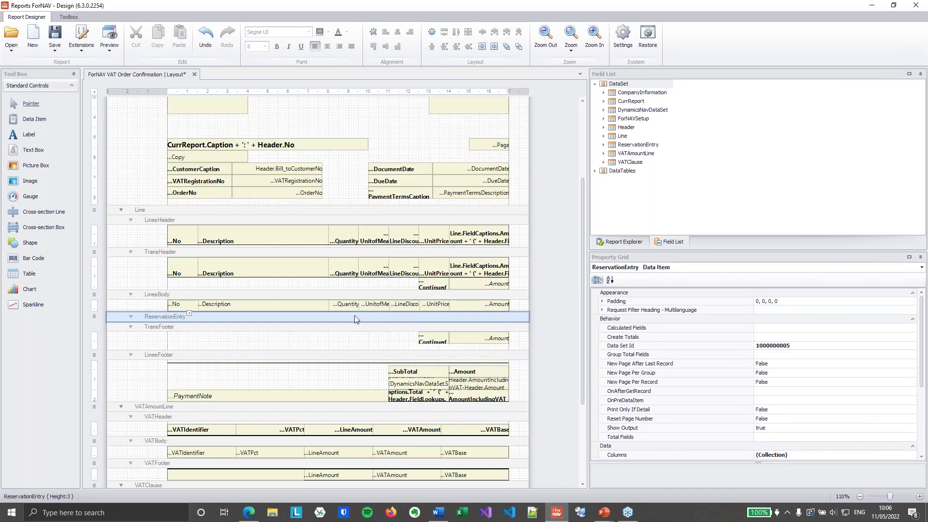
scroll(747, 368, down, 5)
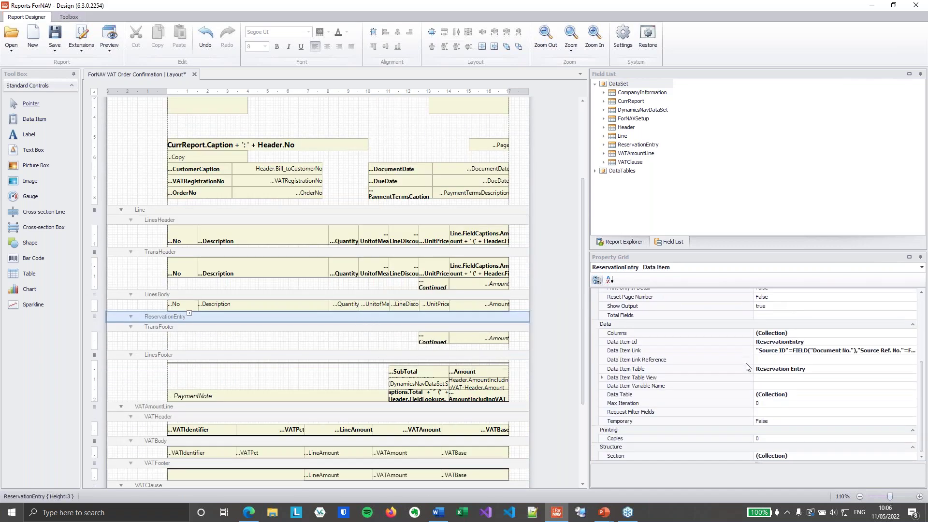
click(602, 379)
click(760, 406)
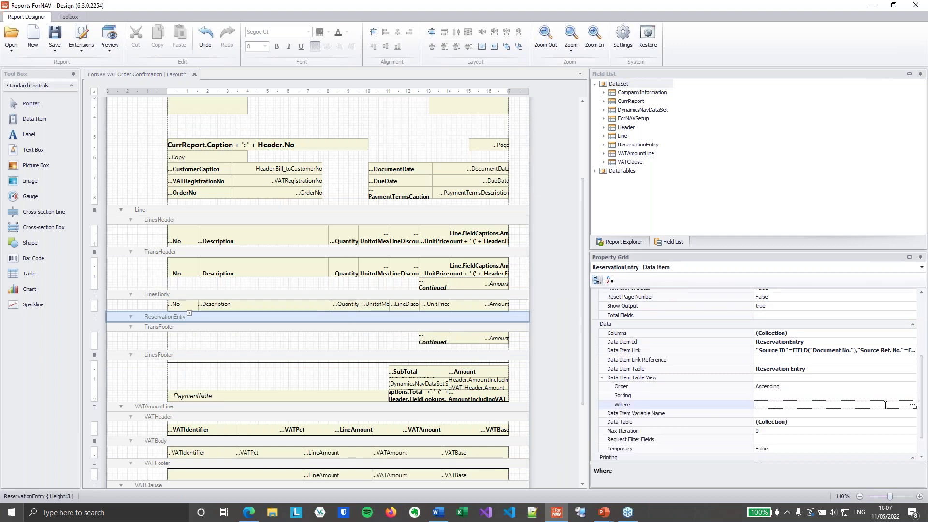
click(912, 404)
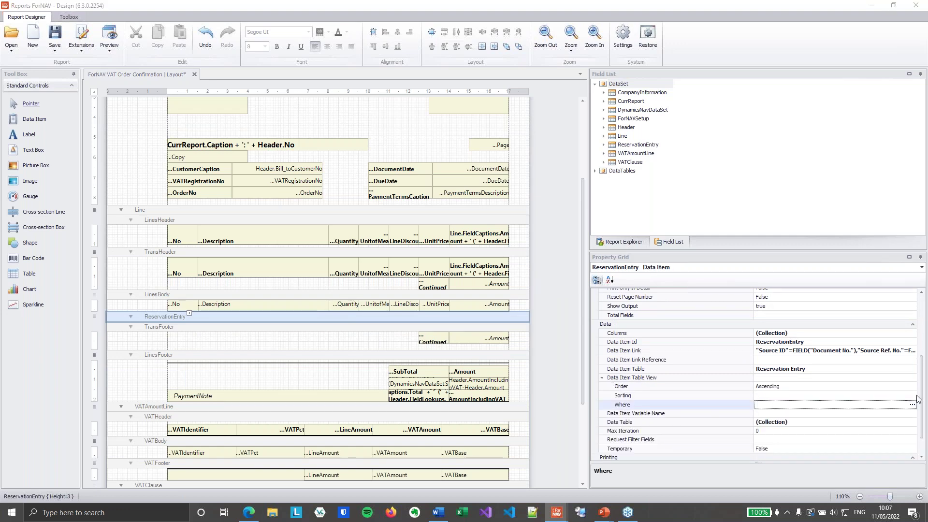
click(569, 123)
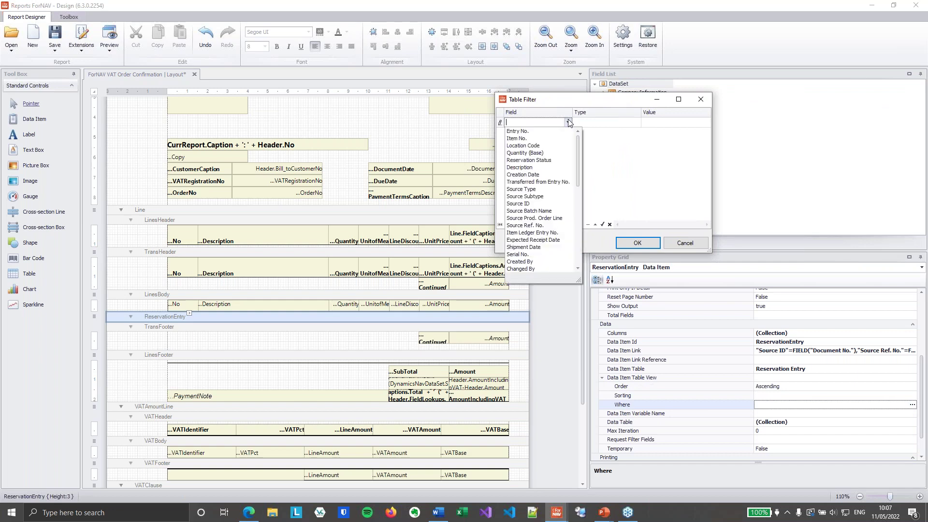
click(521, 189)
click(657, 124)
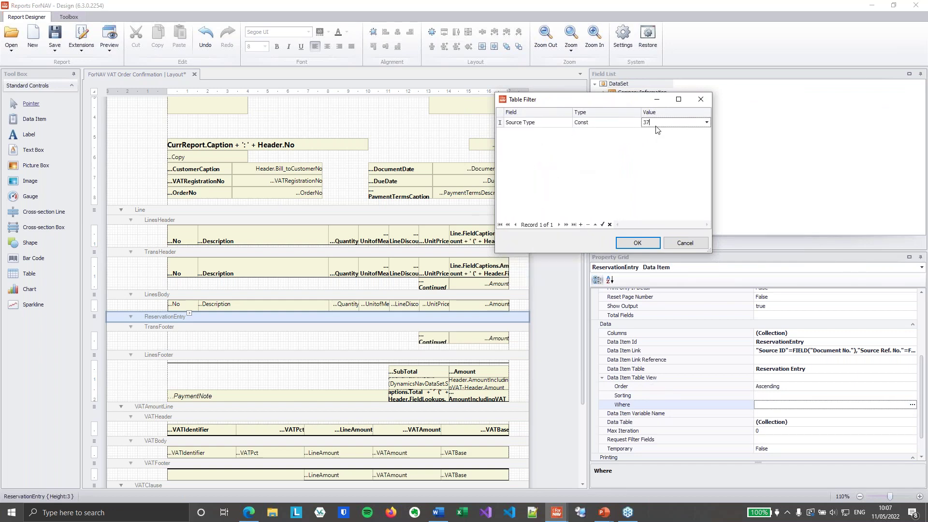
Step: Add a second table filter on Source Subtype with the constant 1 and apply the filters
click(553, 135)
click(568, 133)
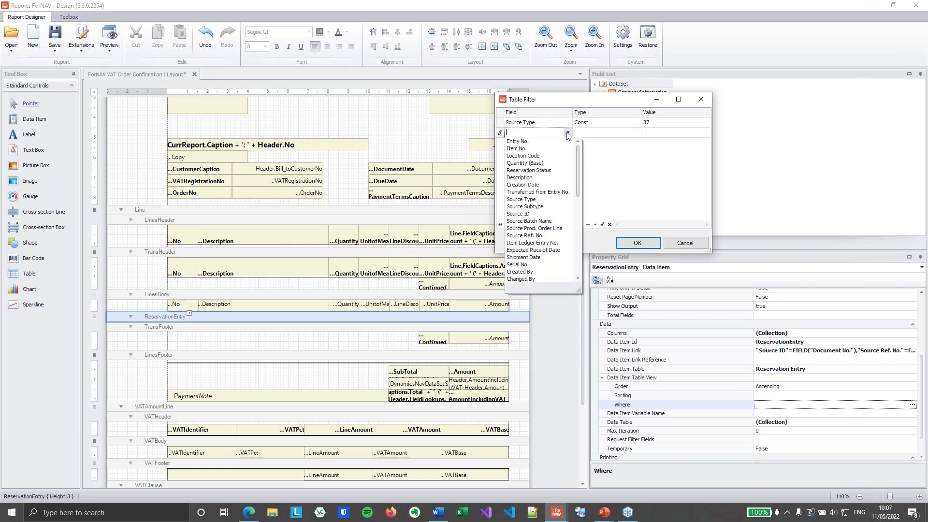
click(525, 206)
click(658, 133)
text(1)
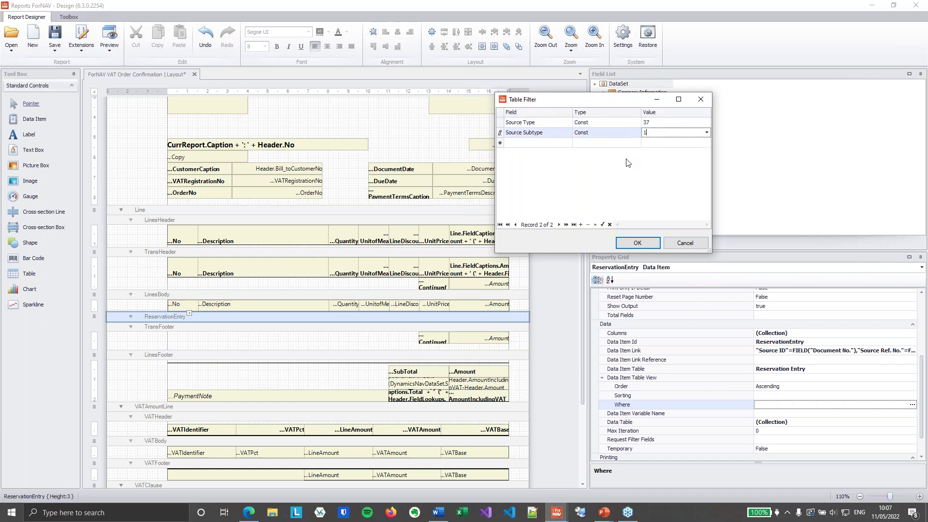
click(655, 247)
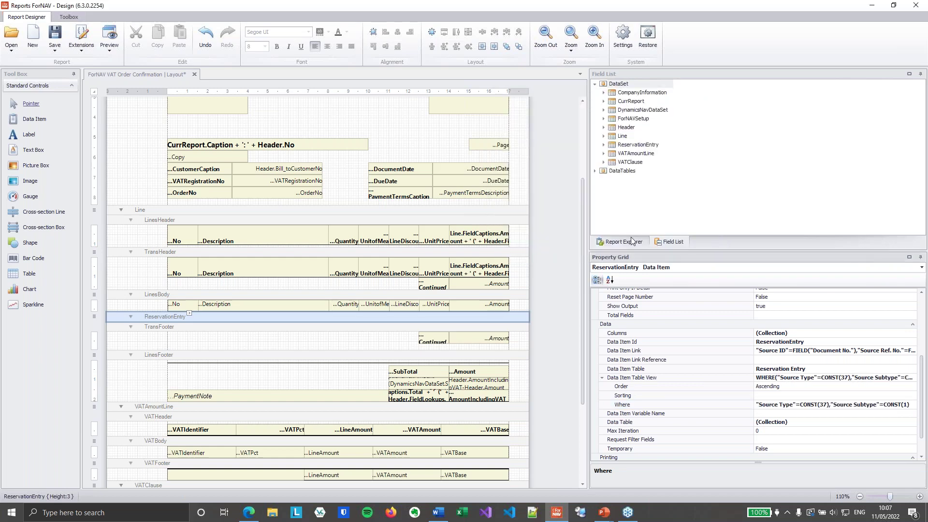
Step: Insert a body section under the ReservationEntry data item and name it ReservationBody
right_click(408, 321)
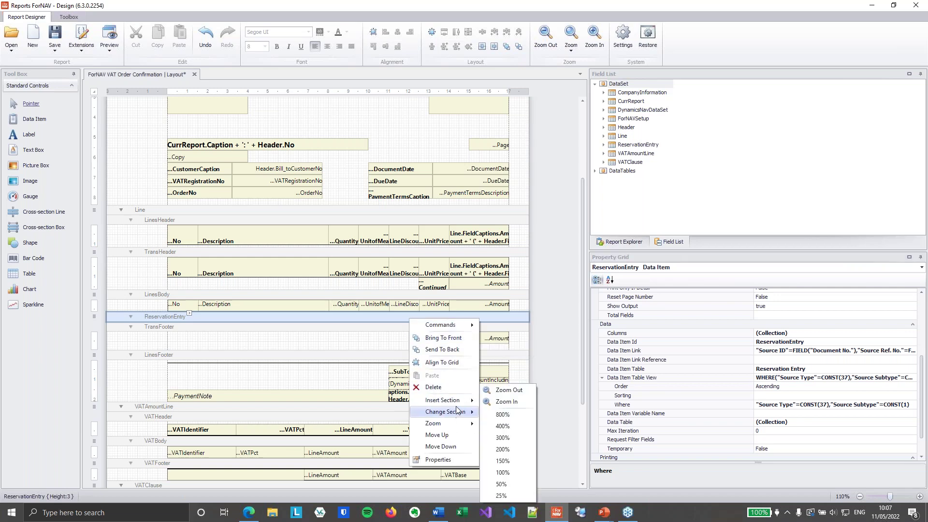
mouse_move(457, 410)
click(513, 451)
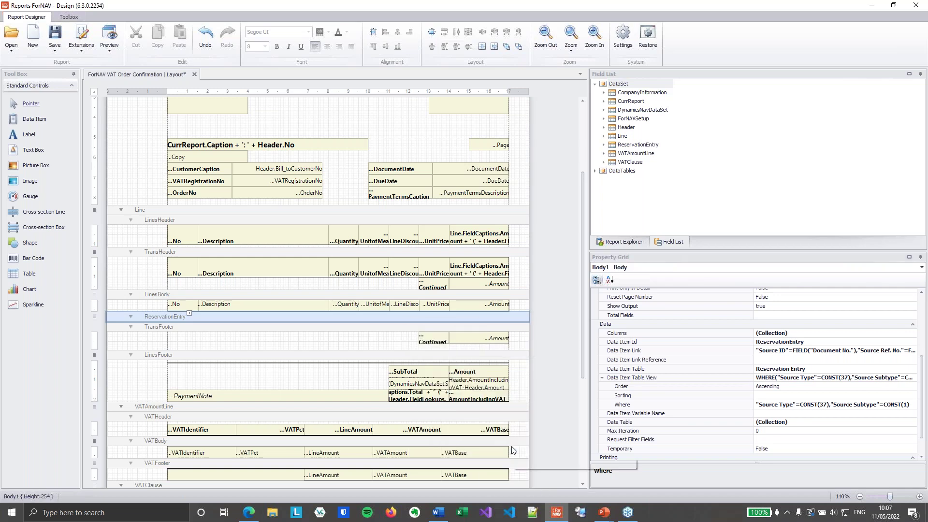
click(801, 454)
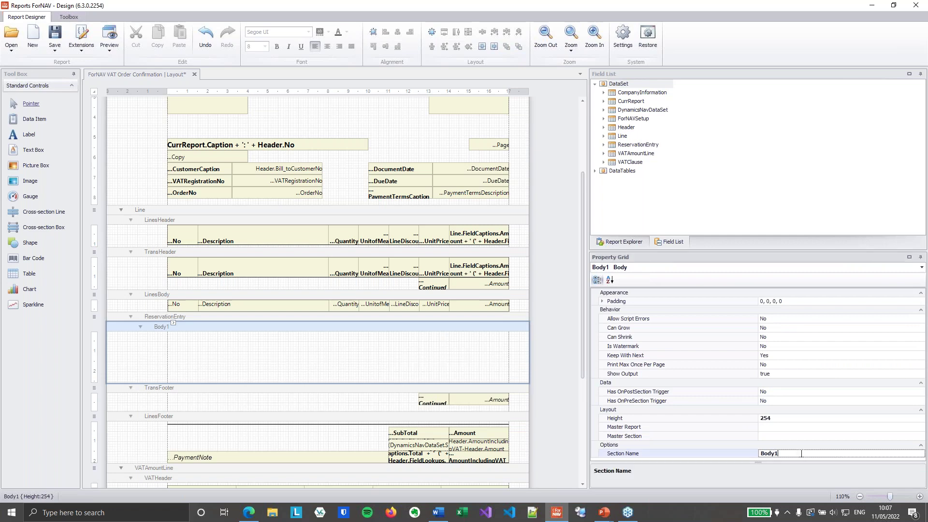
text(Reservation)
click(787, 444)
click(561, 352)
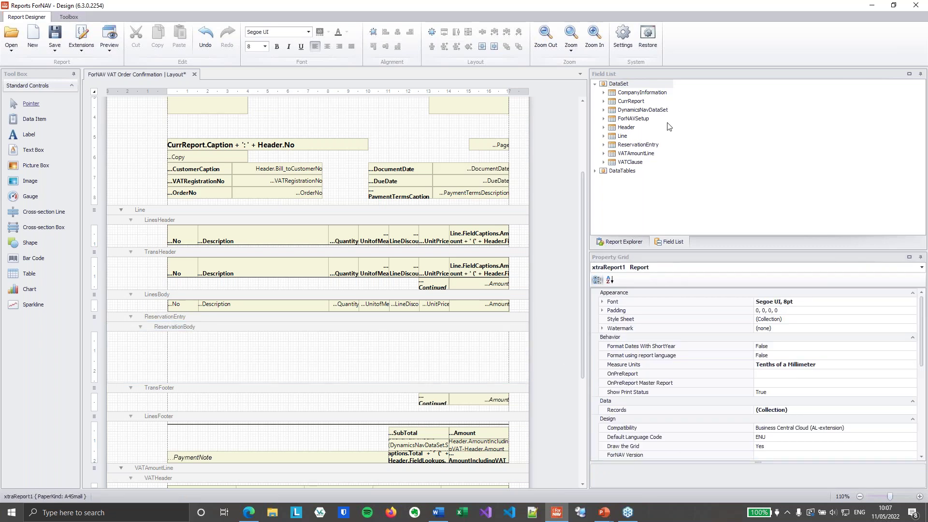
Step: Place the SerialNo, LotNo and Quantity fields of ReservationEntry together as a table row in the ReservationBody section
click(643, 145)
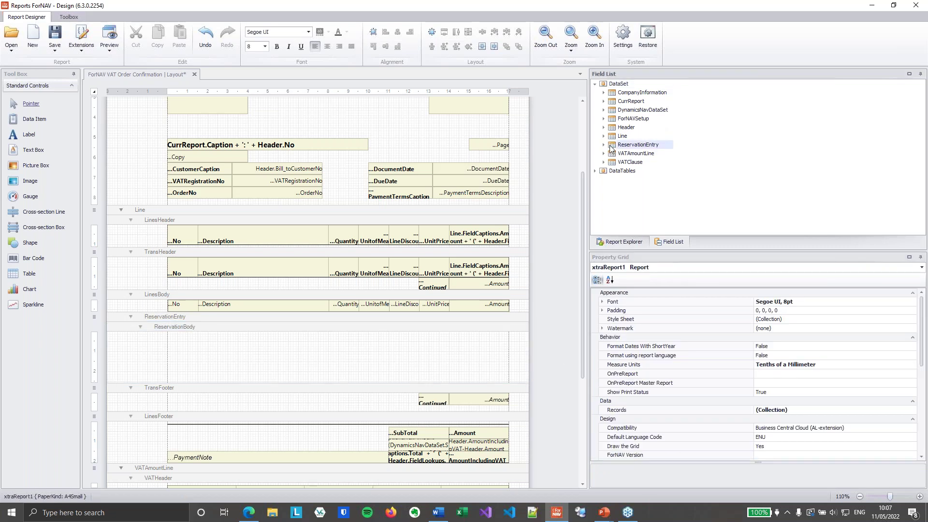
click(603, 145)
click(642, 188)
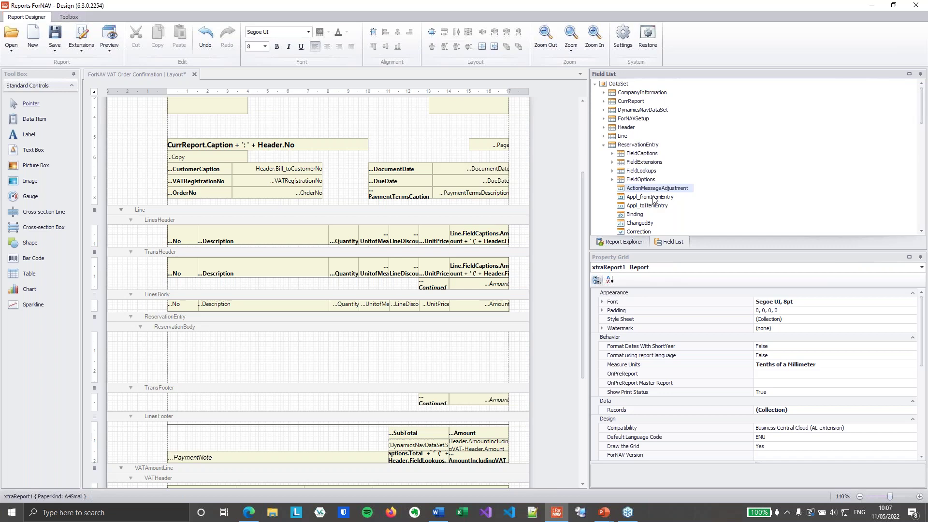
text(se)
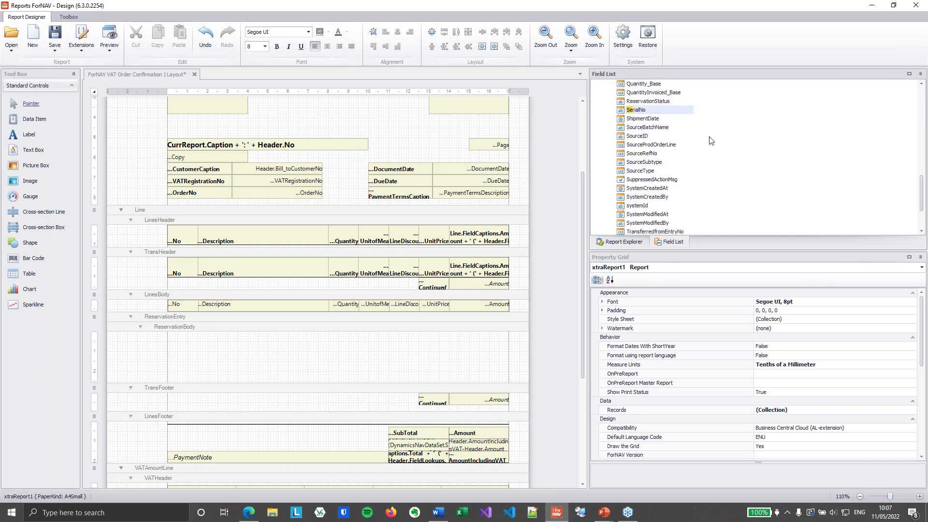
scroll(712, 127, up, 3)
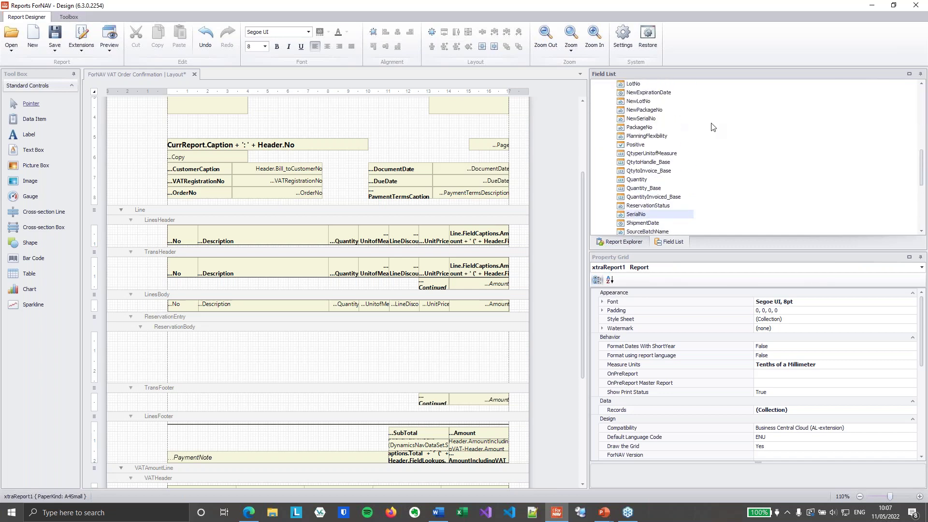
scroll(712, 127, up, 3)
click(637, 137)
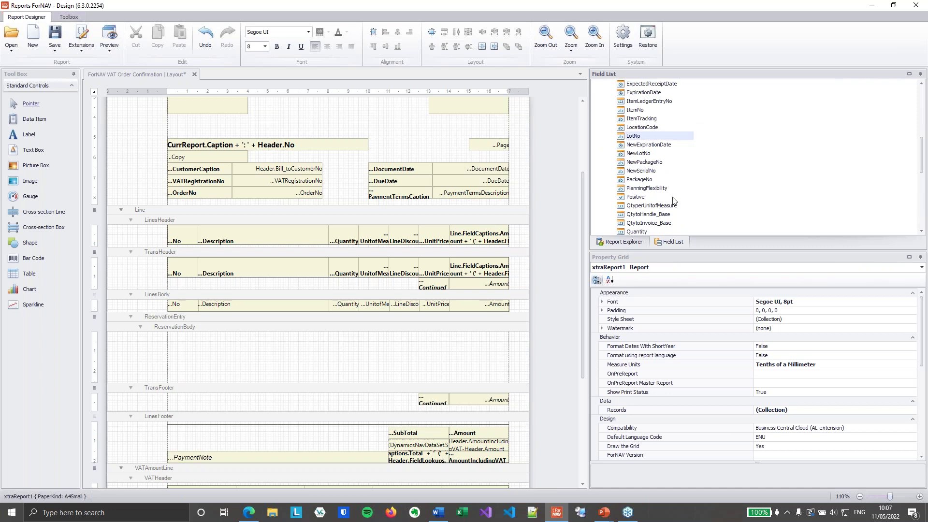
scroll(699, 197, down, 1)
drag(646, 211, 430, 350)
Step: Give the reservation fields table a bright green background (0, 255, 0) and shrink the ReservationBody section to the table's height
click(329, 32)
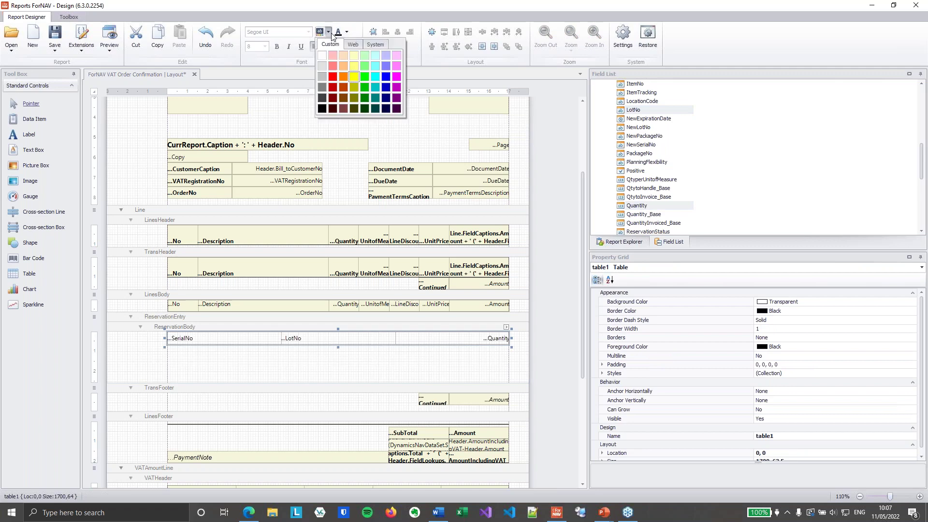
click(364, 76)
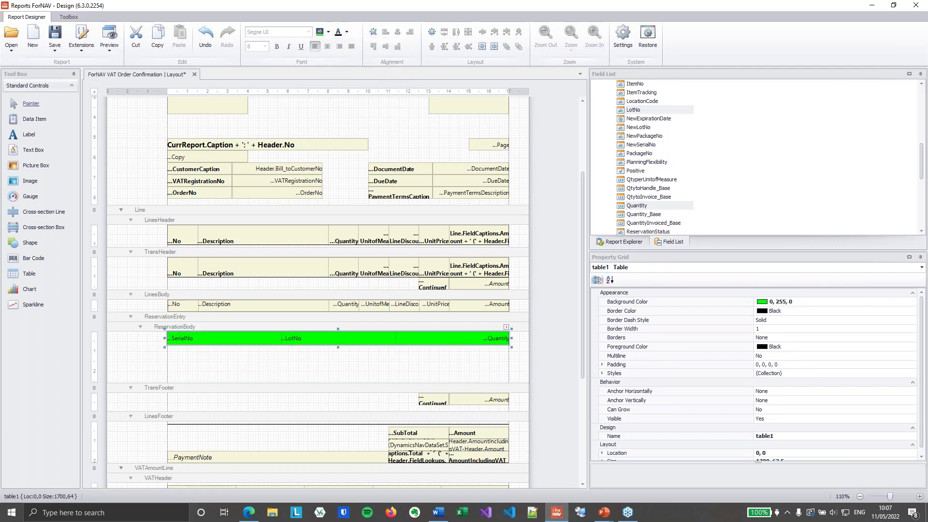
drag(524, 382, 527, 344)
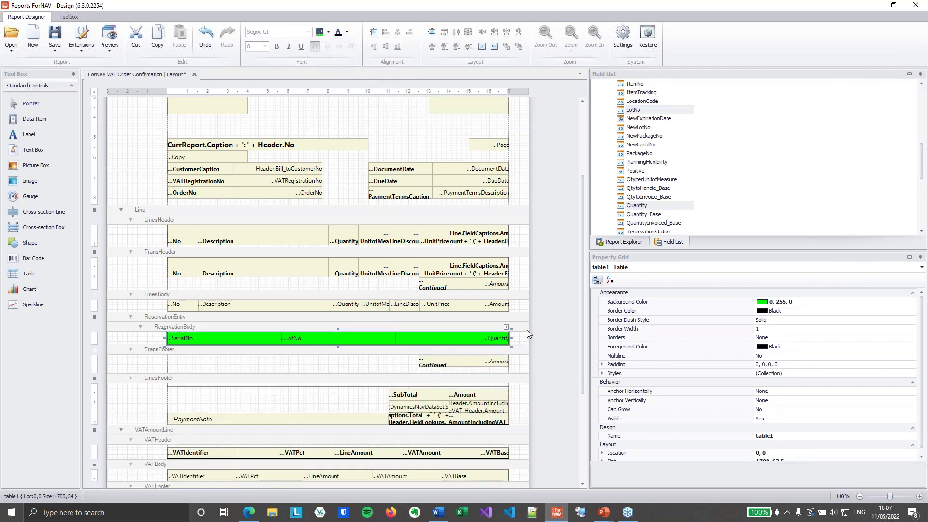
Step: Preview the order confirmation report with the last used options and filters
click(554, 316)
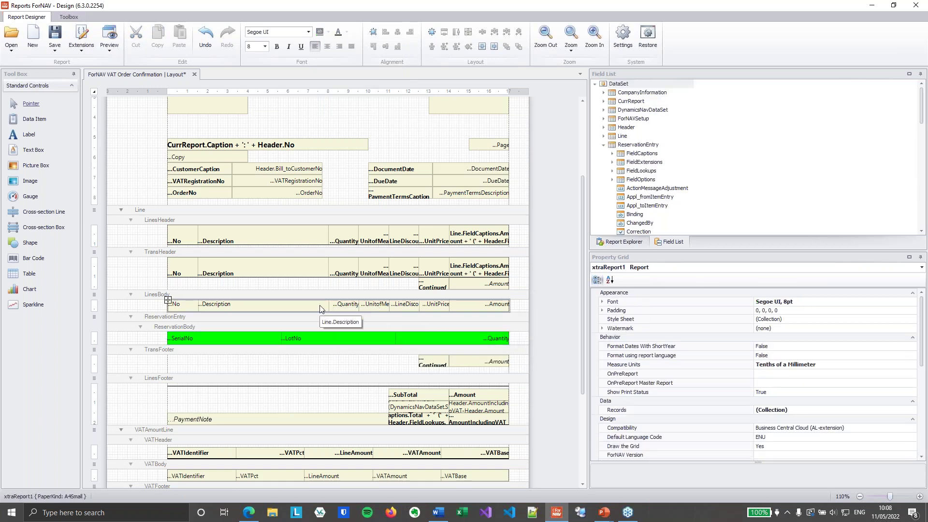
click(111, 38)
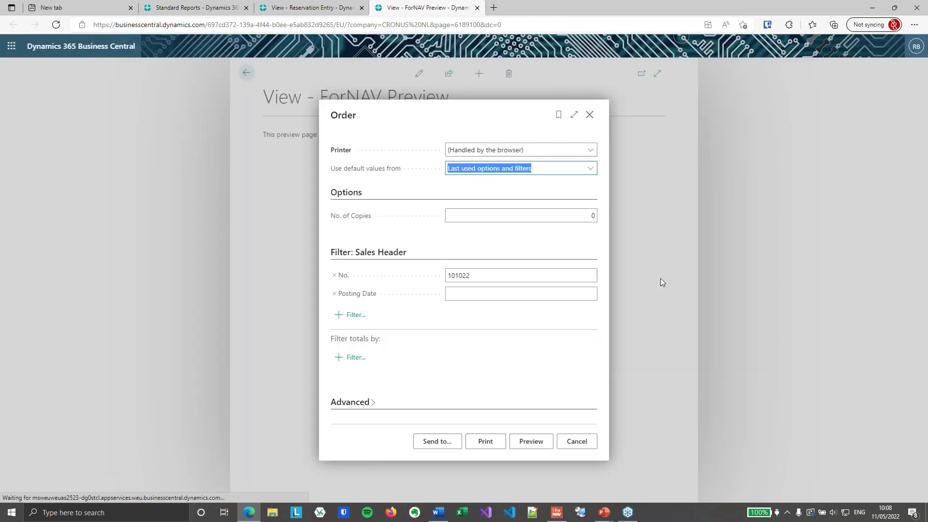
click(531, 442)
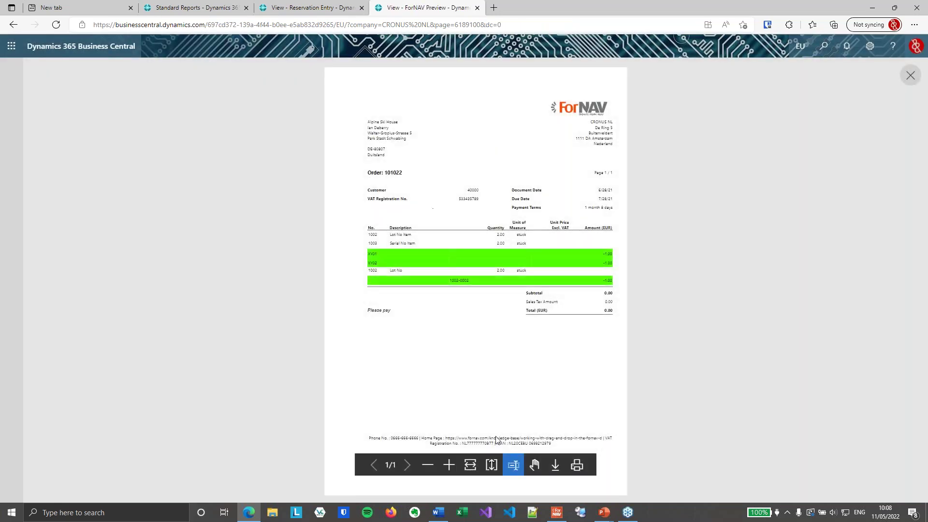
Step: Fit the preview to page width, examine the serial and lot number rows under the order lines, and close the preview
click(470, 465)
scroll(405, 231, down, 3)
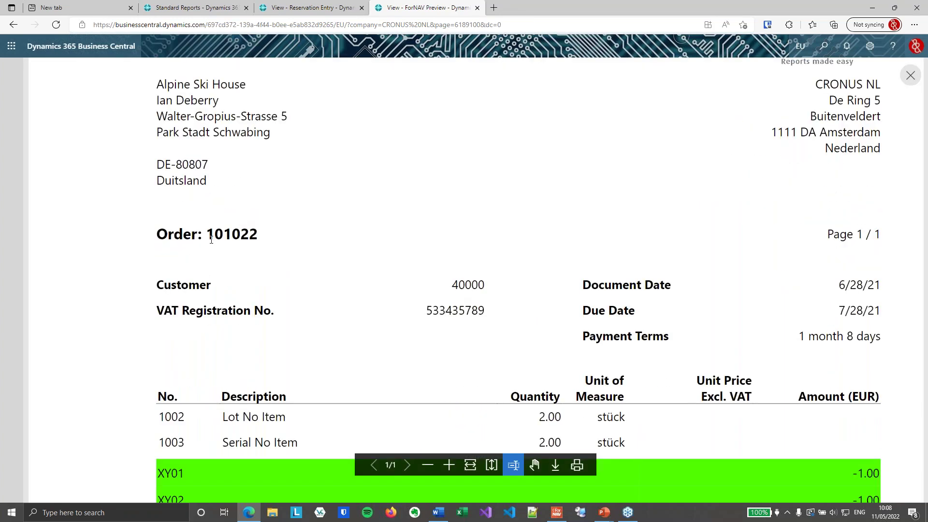
scroll(293, 247, down, 4)
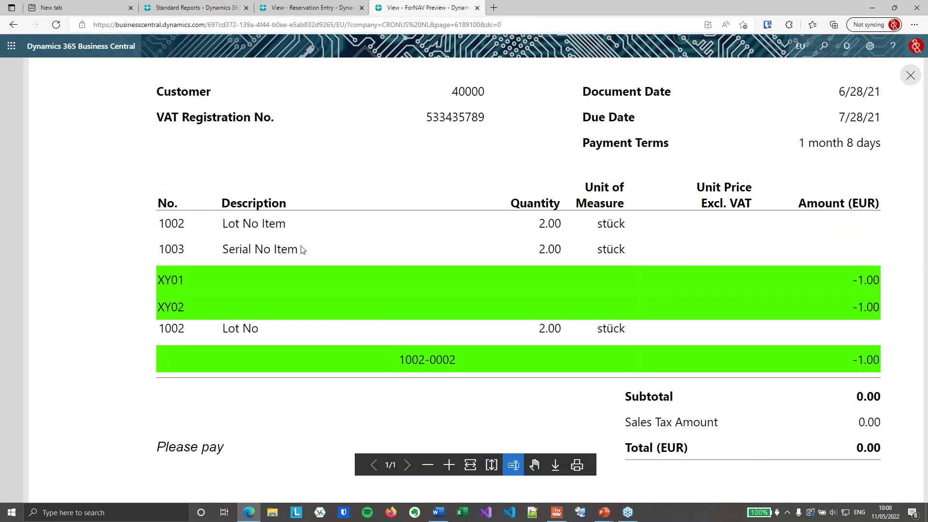
scroll(328, 256, down, 1)
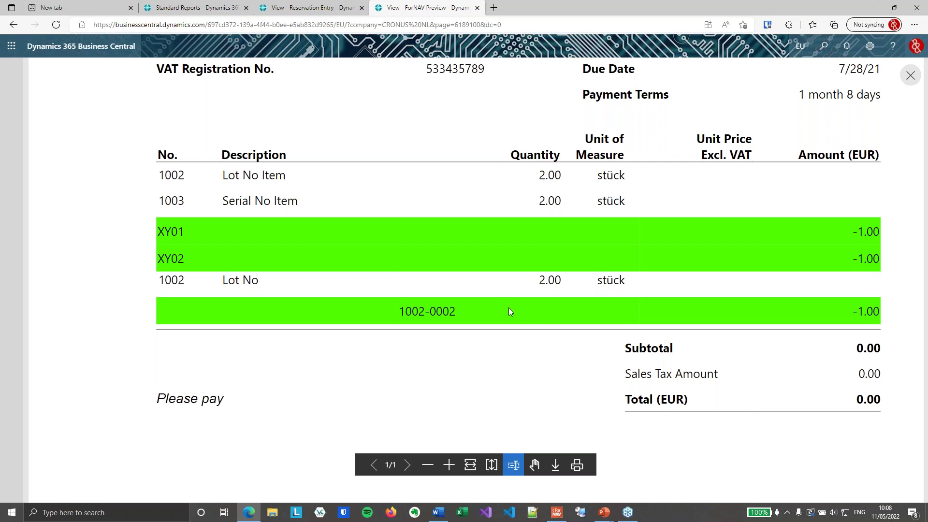
click(911, 76)
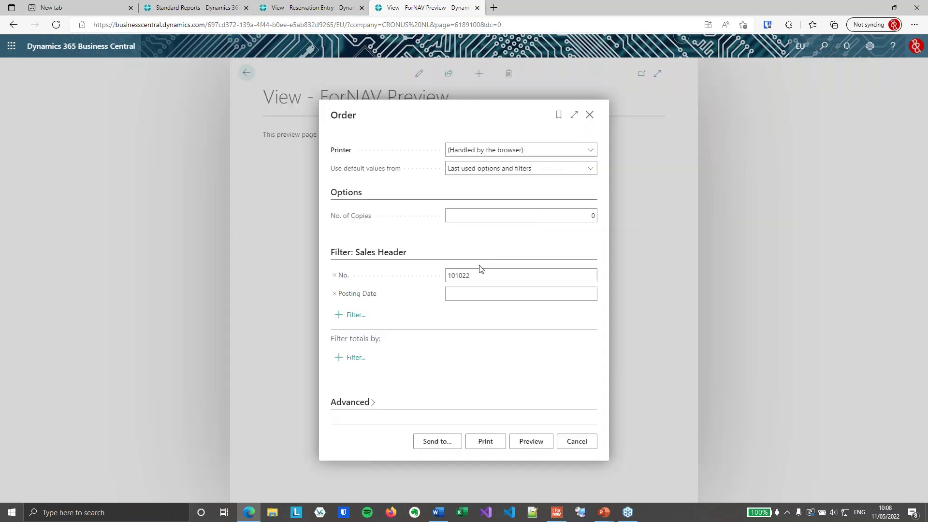
click(590, 114)
key(ctrl+w)
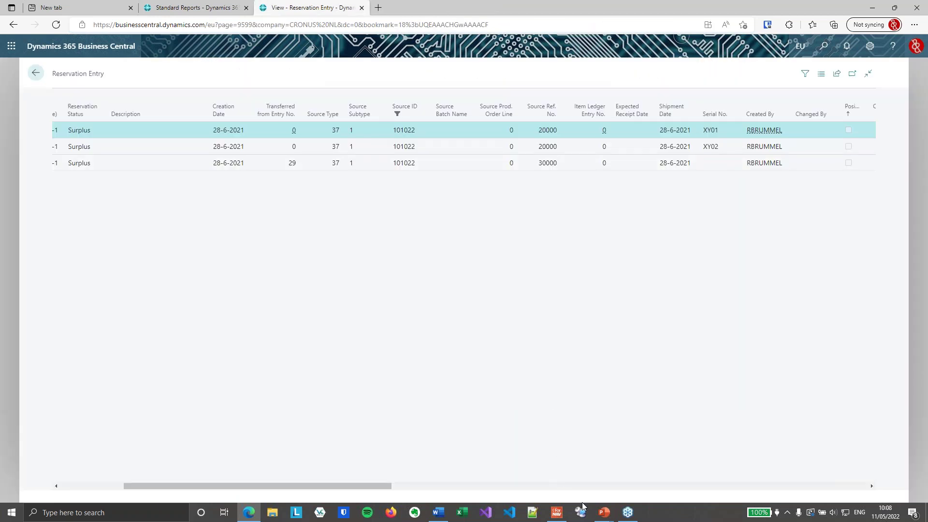
Step: Switch to the PowerPoint slide show and advance to the Add Item Ledger Entries slide
mouse_move(604, 512)
click(635, 459)
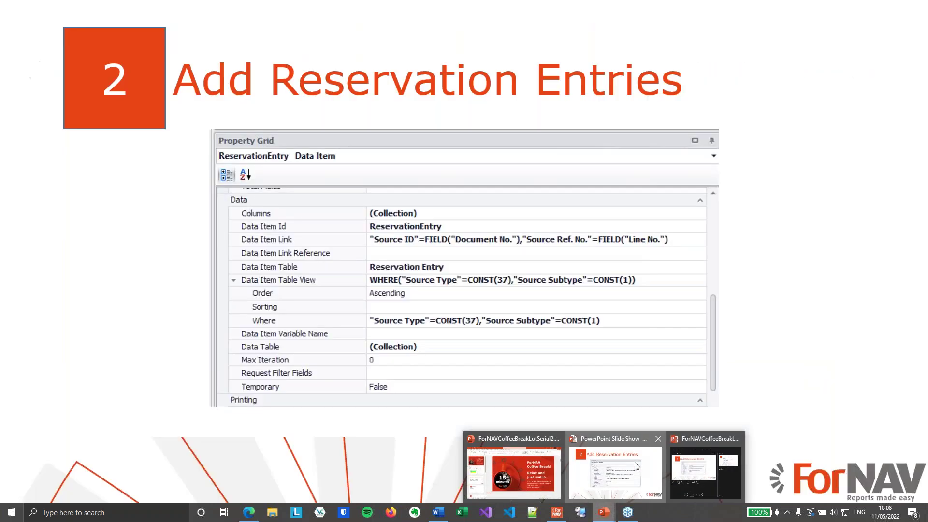
click(698, 340)
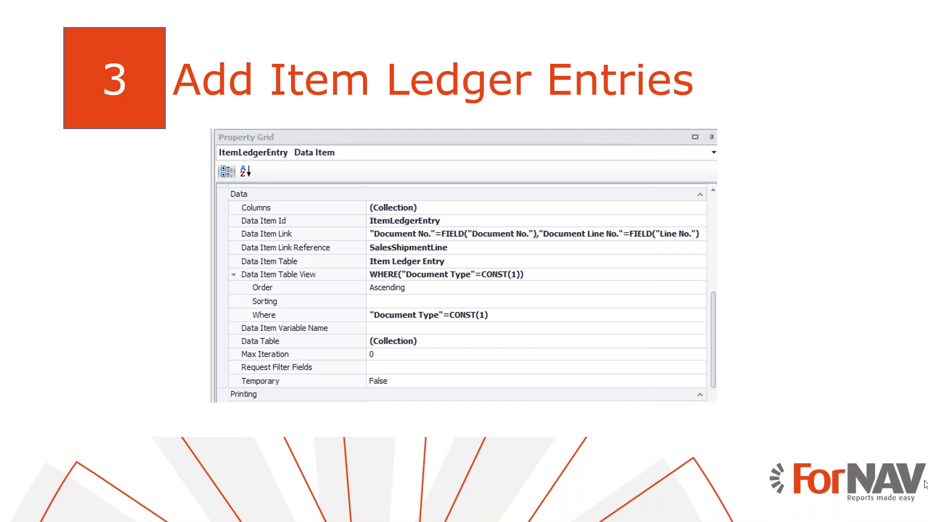
Step: Switch to Business Central in the browser and open table 32 through the page address
key(super+Tab)
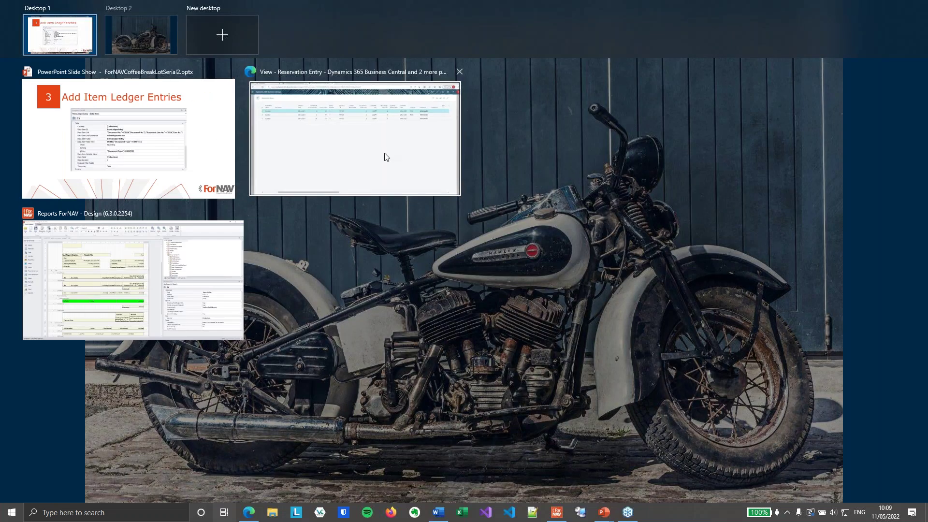
click(386, 157)
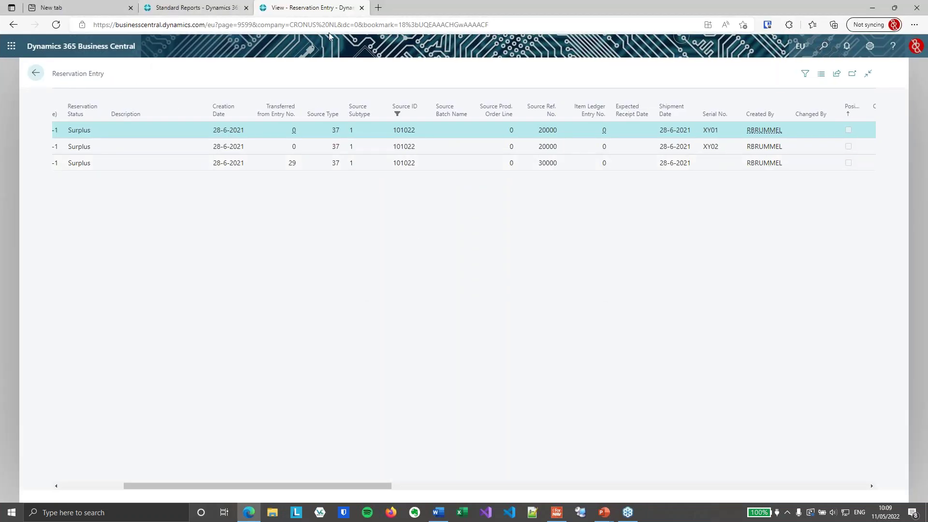
click(501, 26)
drag(512, 24, 218, 18)
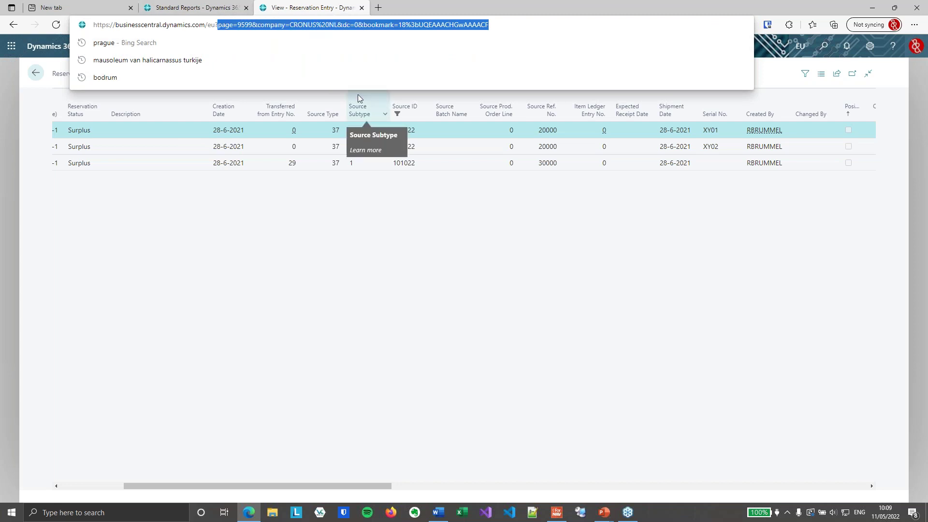
text(table)
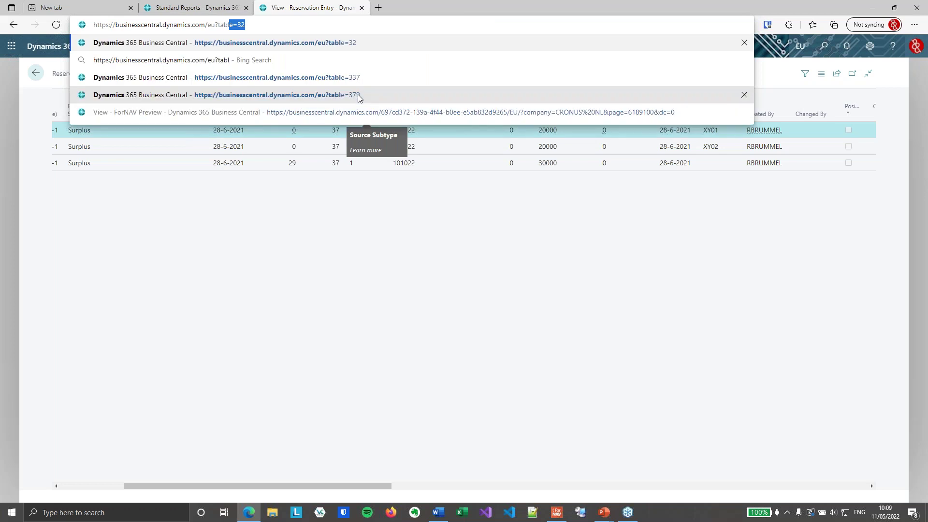
text(=32)
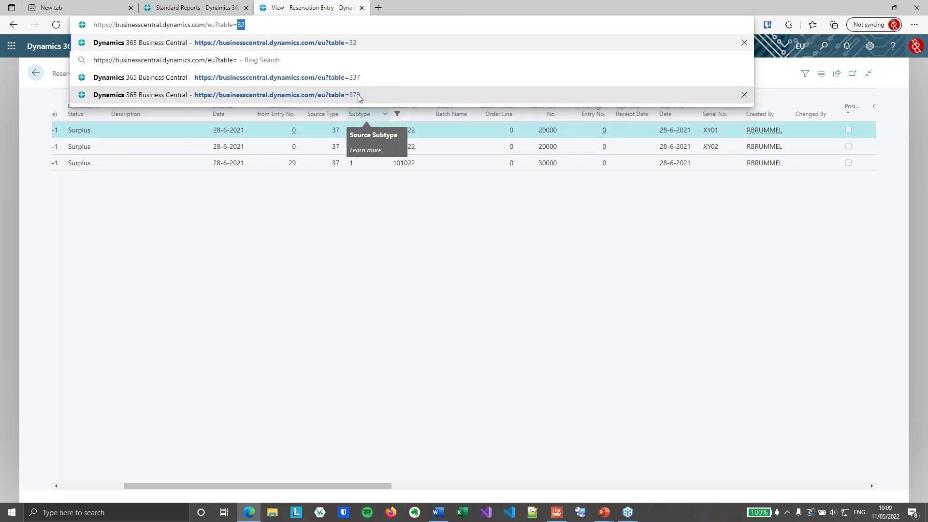
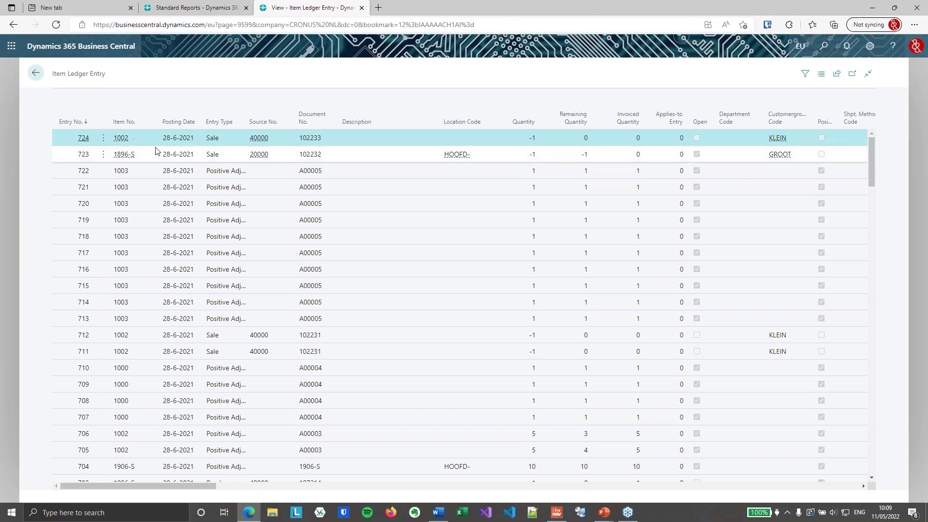
Step: Filter the item ledger entries on item 1002 and examine their document type, document line and lot number fields
key(alt+F3)
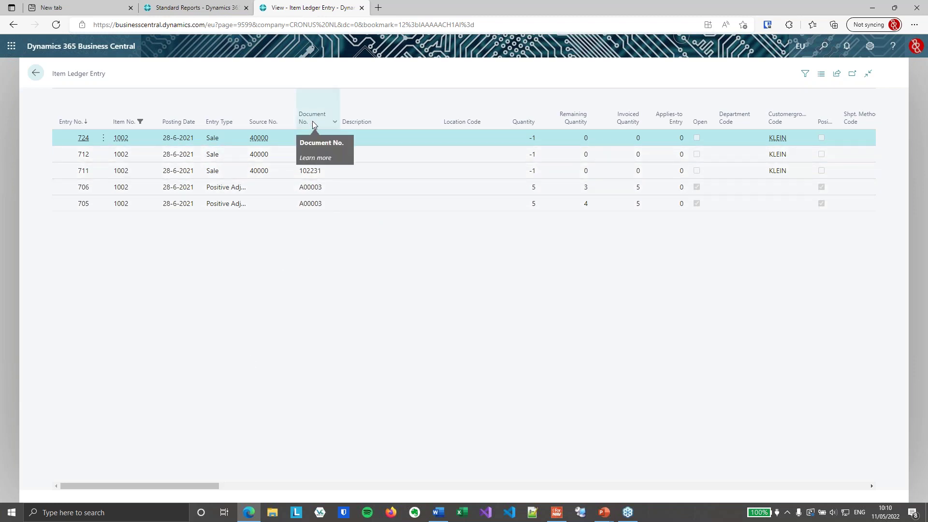
drag(208, 487, 363, 474)
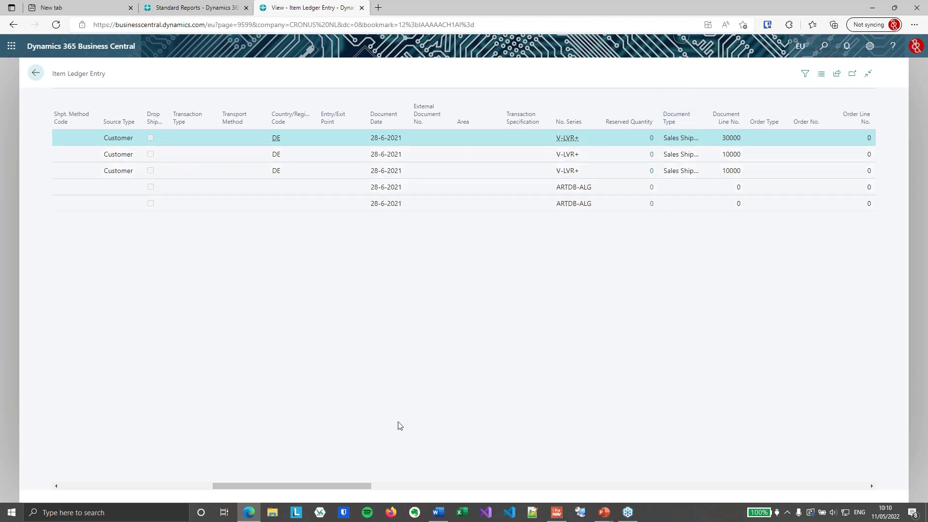
drag(361, 480, 768, 462)
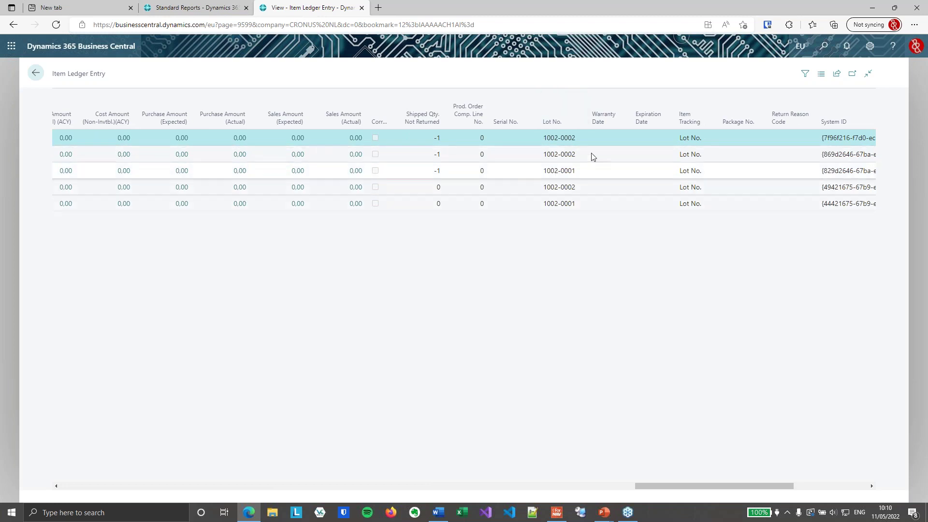
drag(756, 486, 167, 505)
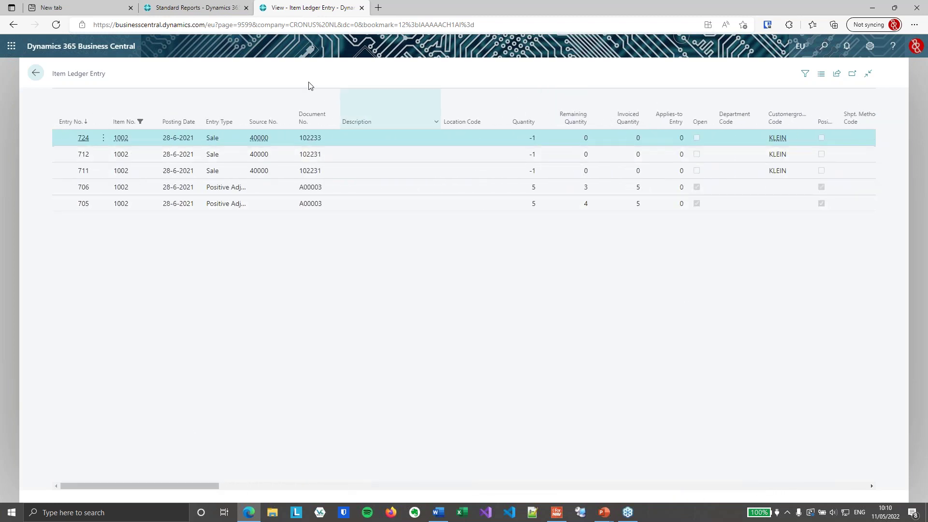
Step: Find the posted sales shipments in Business Central with "post sal shi" and open the first shipment for Alpine Ski House
click(203, 8)
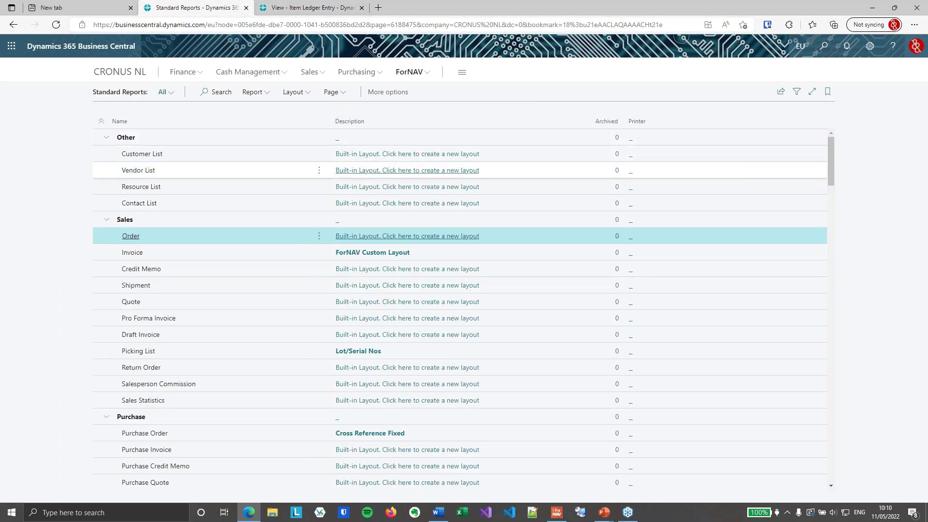
click(823, 47)
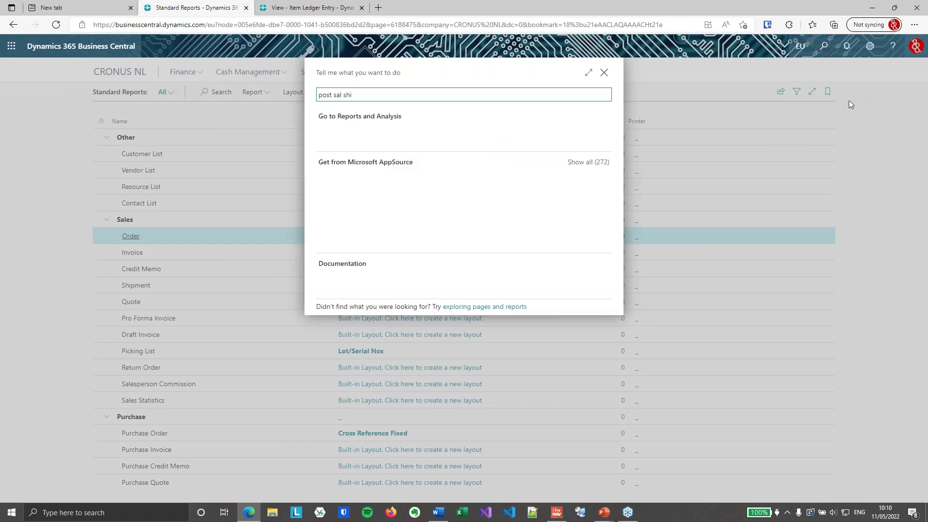
click(410, 140)
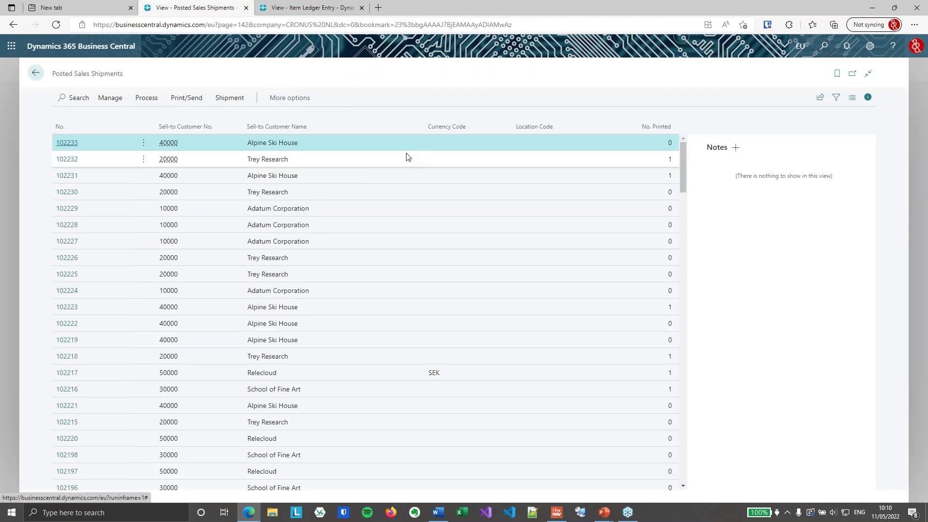
click(72, 147)
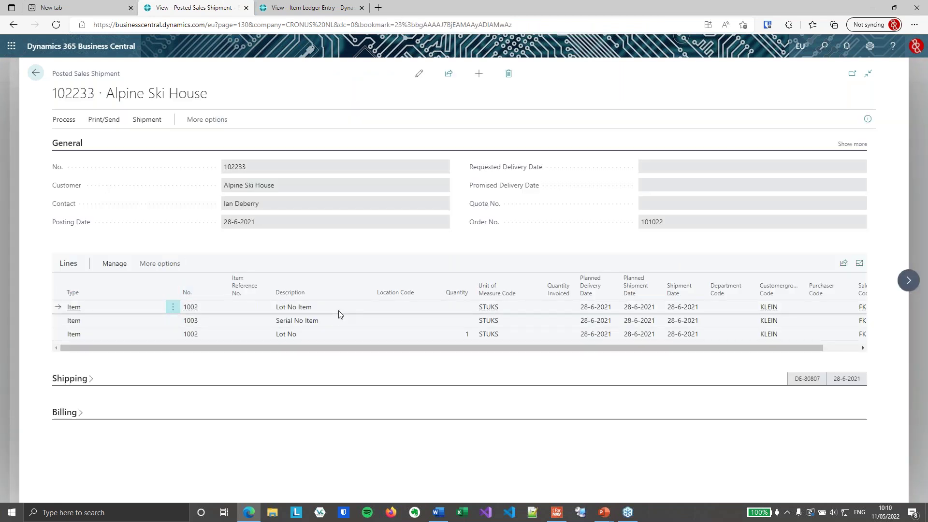
Step: Inspect the page data of the shipment's Lot No line and search its table fields for "order"
click(348, 334)
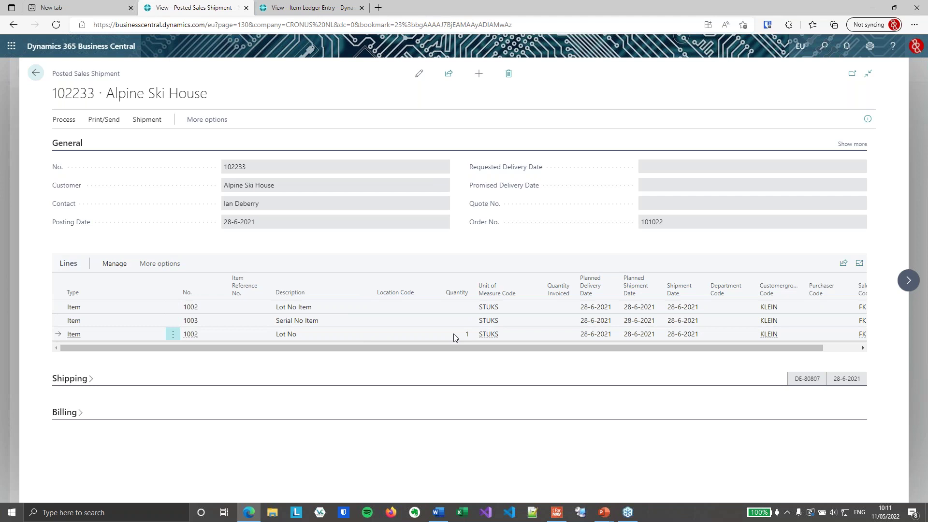
key(ctrl+alt+F1)
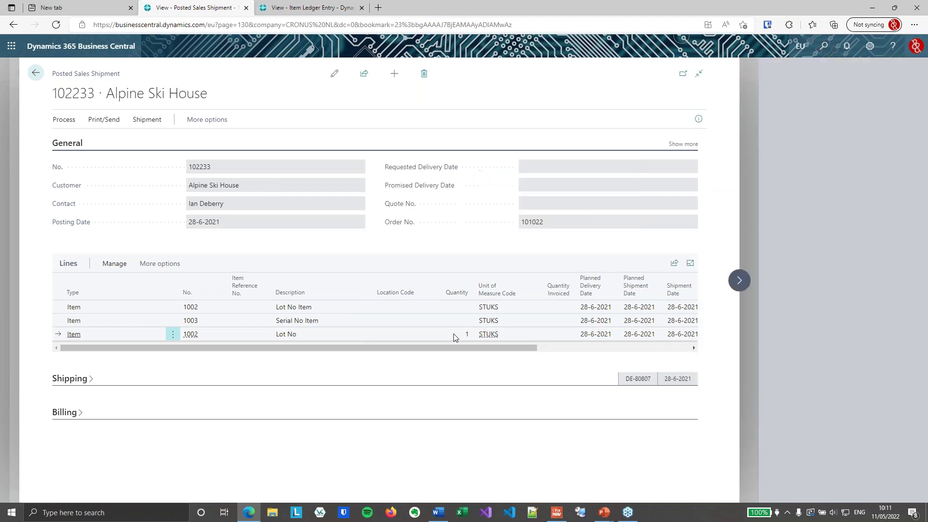
click(400, 337)
click(914, 225)
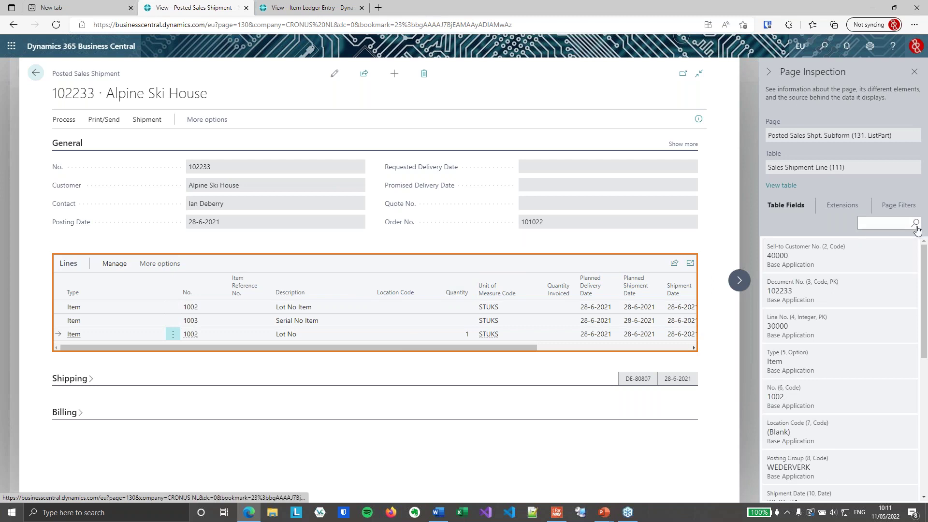
text(order)
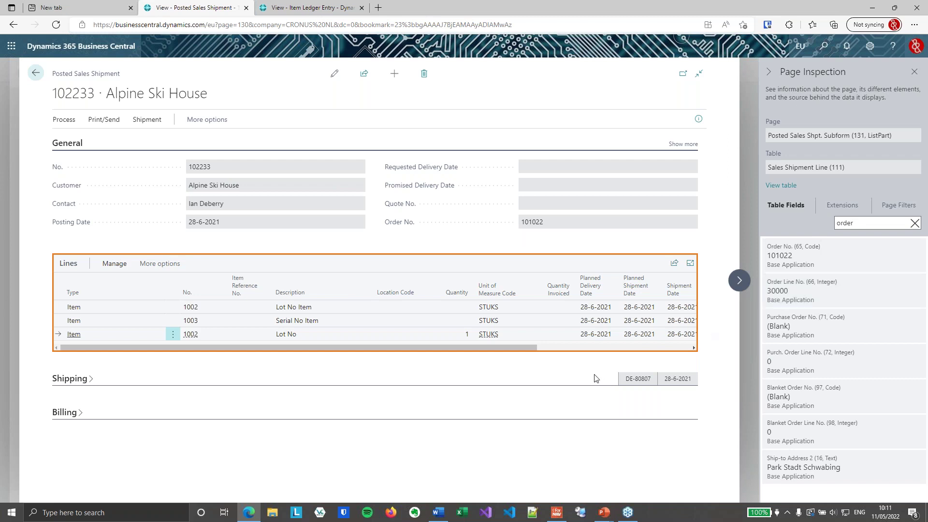
Step: Switch to the ForNAV designer and add a data item for the Sales Shipment Line table under the Line data item
click(557, 513)
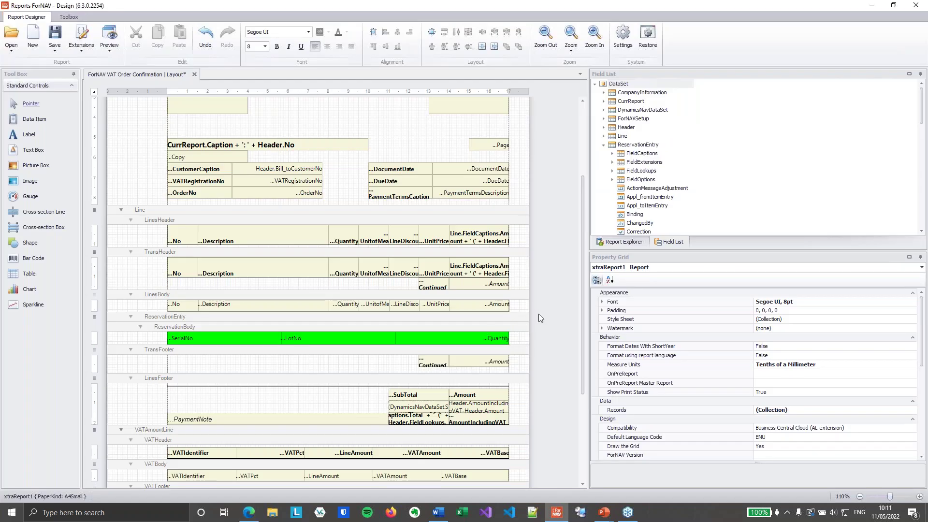
scroll(544, 301, down, 3)
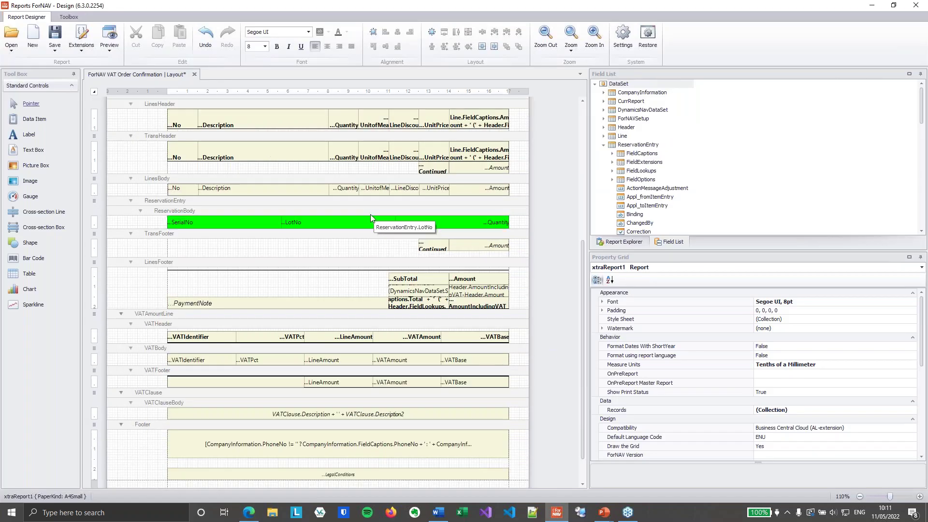
scroll(370, 214, up, 2)
drag(41, 124, 169, 153)
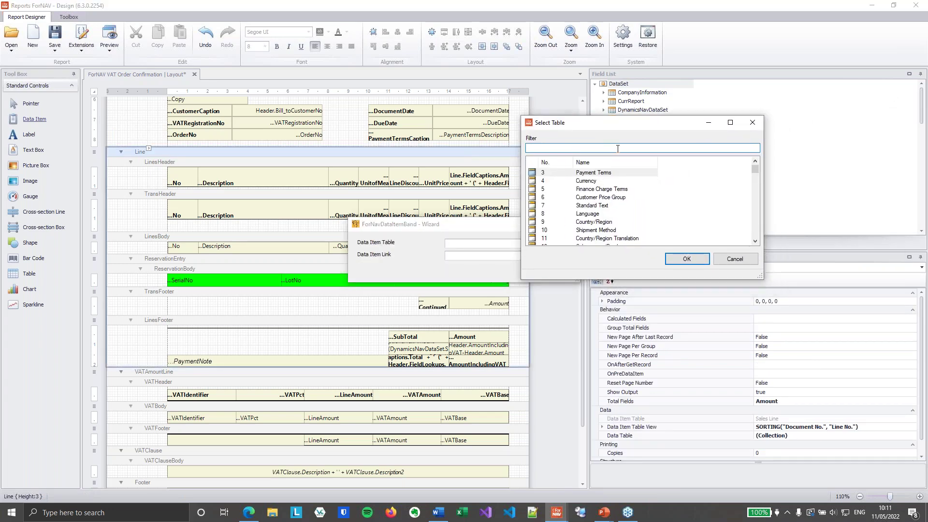
text(les s)
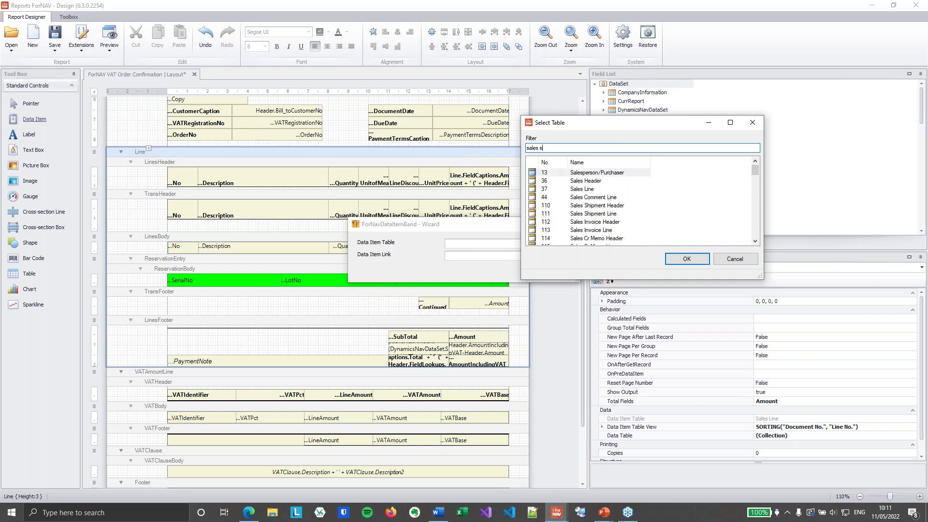
text(h)
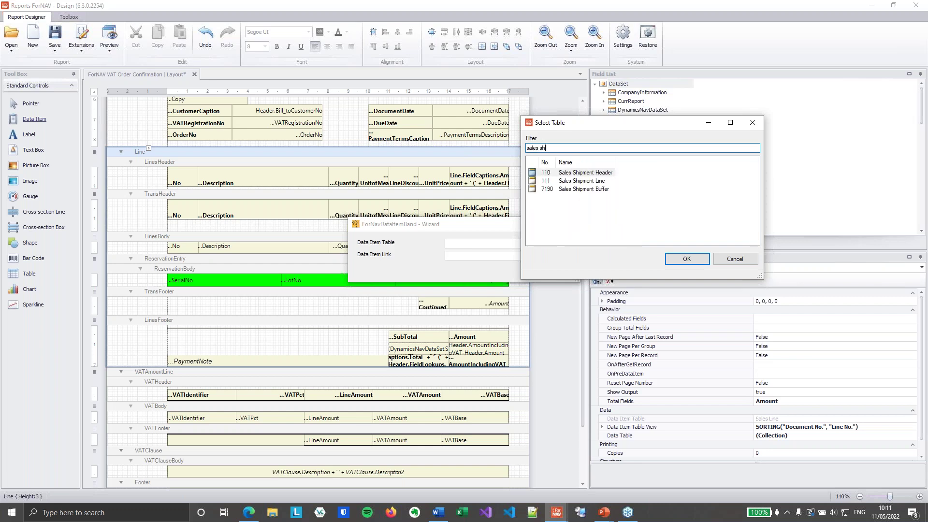
click(598, 182)
click(675, 261)
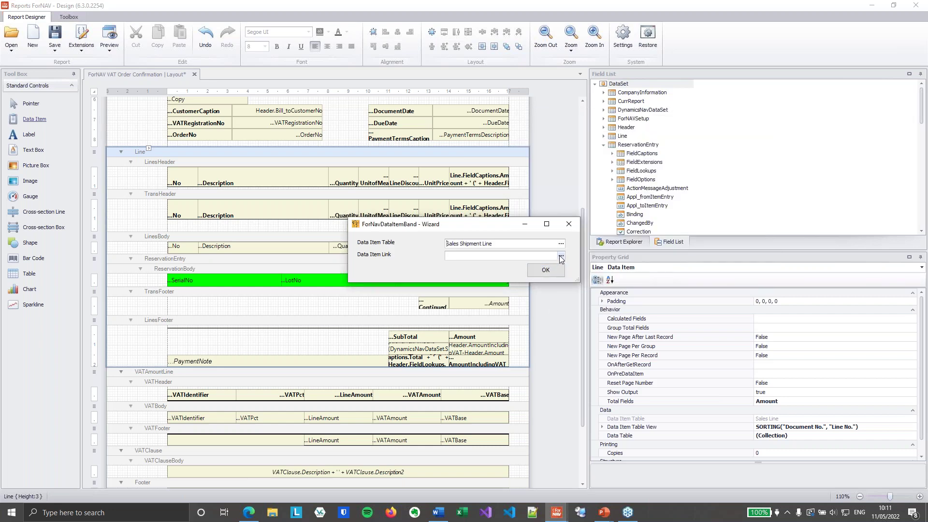
Step: Link the sales shipment line's Order No. field to the sales line's Document No. field
click(560, 256)
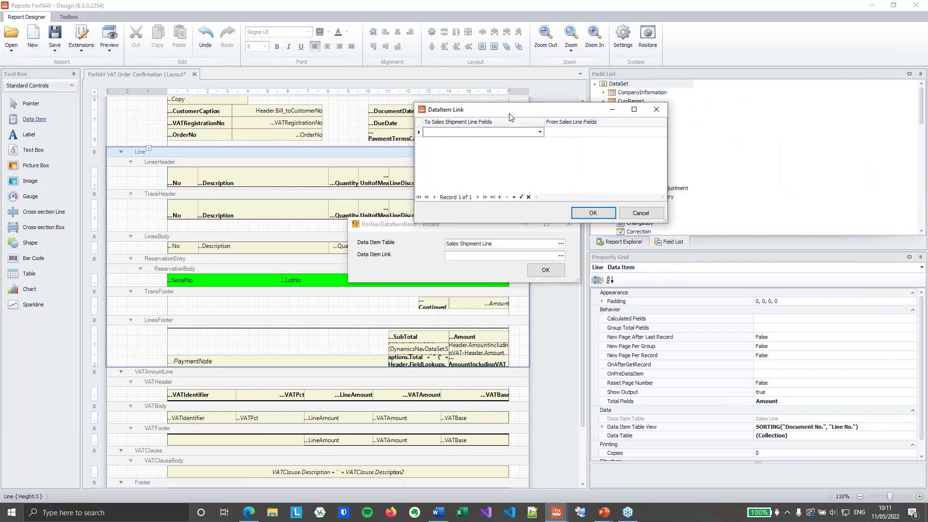
click(539, 133)
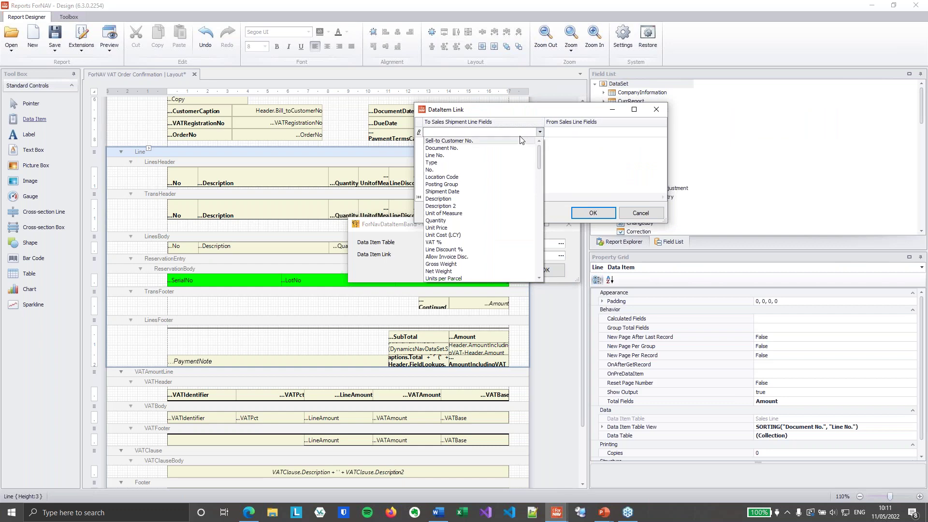
click(517, 132)
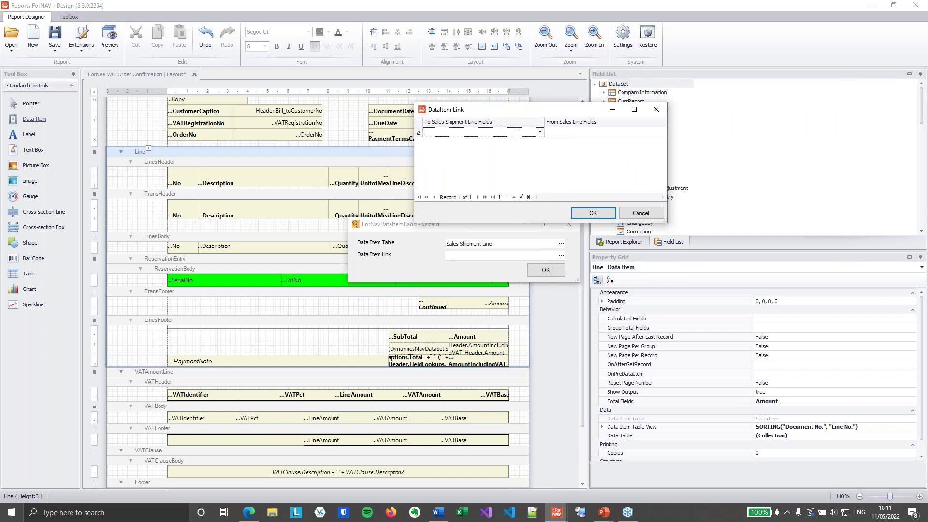
text(Or)
key(Tab)
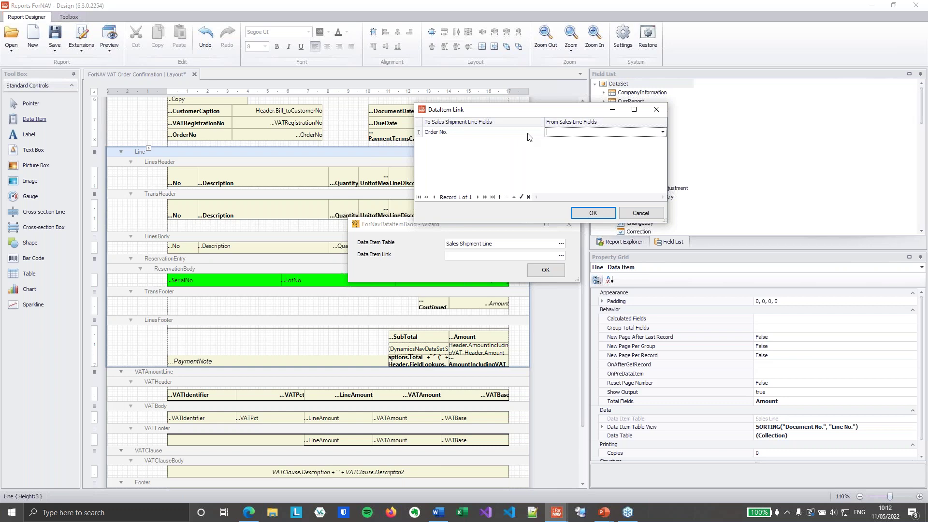
click(663, 132)
click(608, 155)
key(Tab)
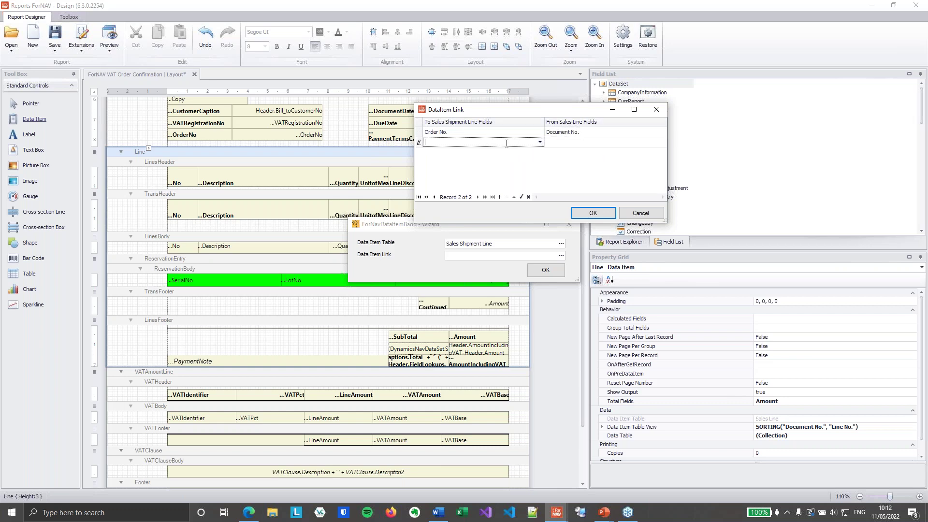
Step: Link the shipment's Order Line No. to the sales line's Line No. and finish creating the Sales Shipment Line data item
text(Order Line No.)
key(Tab)
text(L)
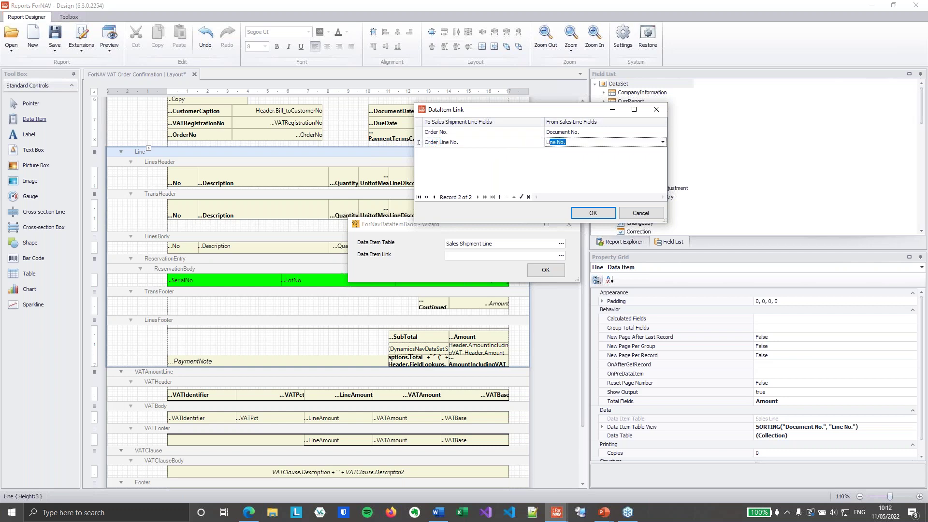
click(590, 142)
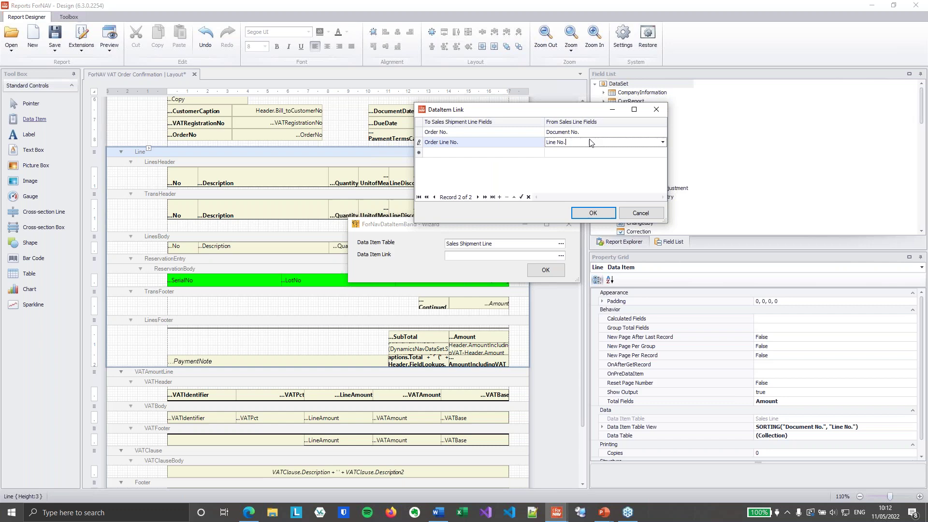
click(594, 213)
click(559, 272)
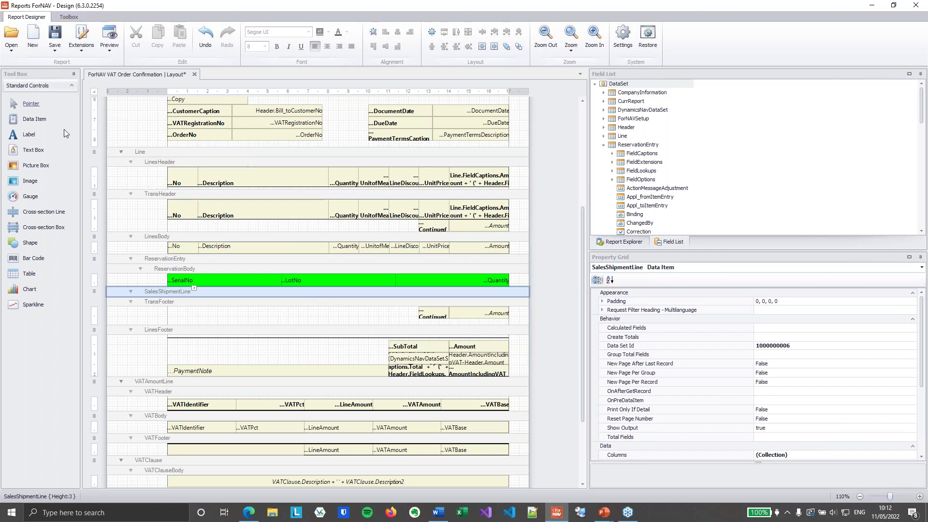
Step: Add a data item under SalesShipmentLine that uses table 32, Item Ledger Entry
drag(41, 121, 215, 296)
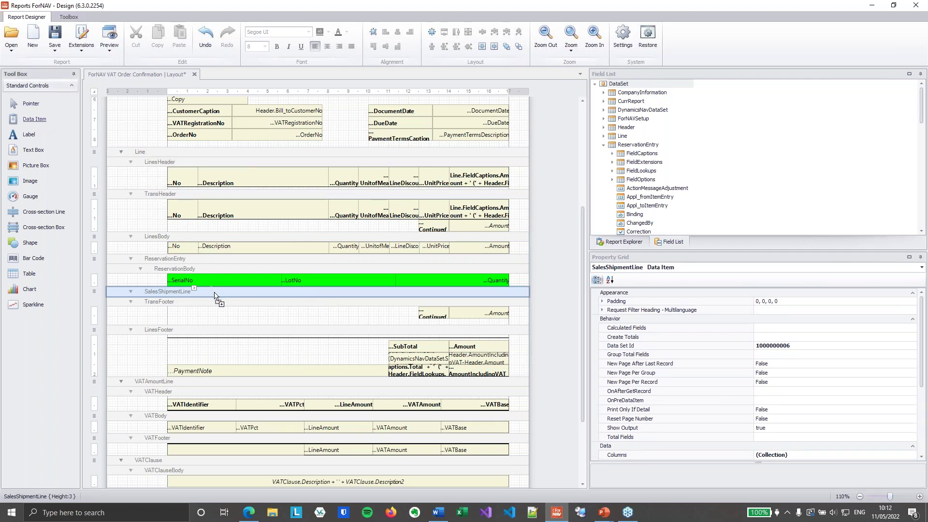
drag(215, 293, 213, 291)
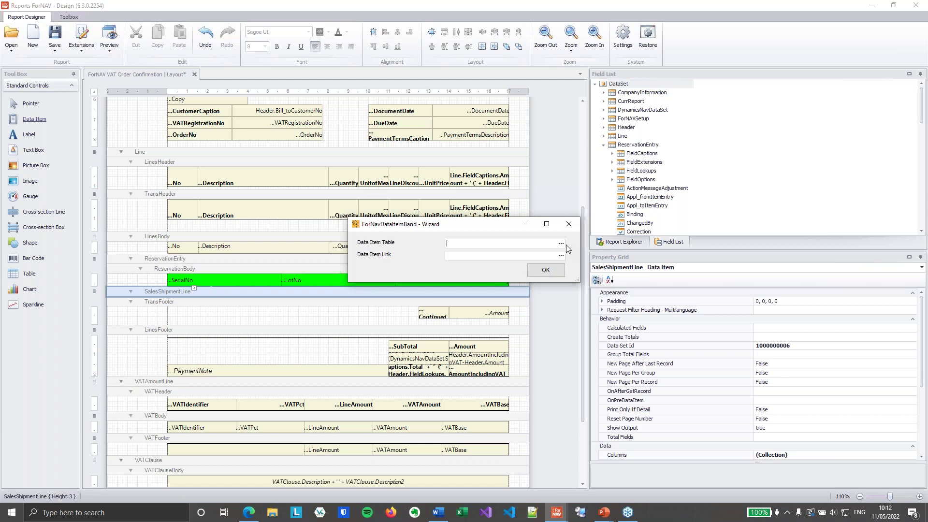
click(844, 164)
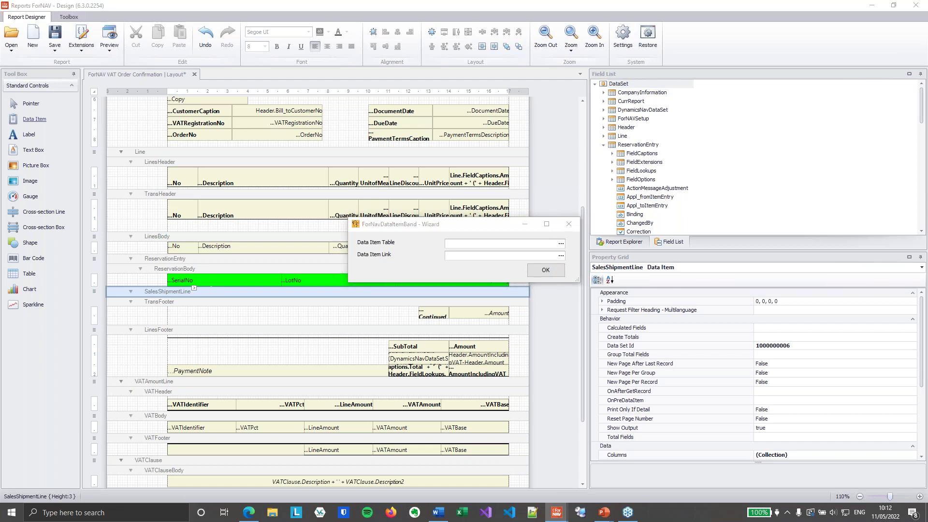
scroll(554, 182, down, 5)
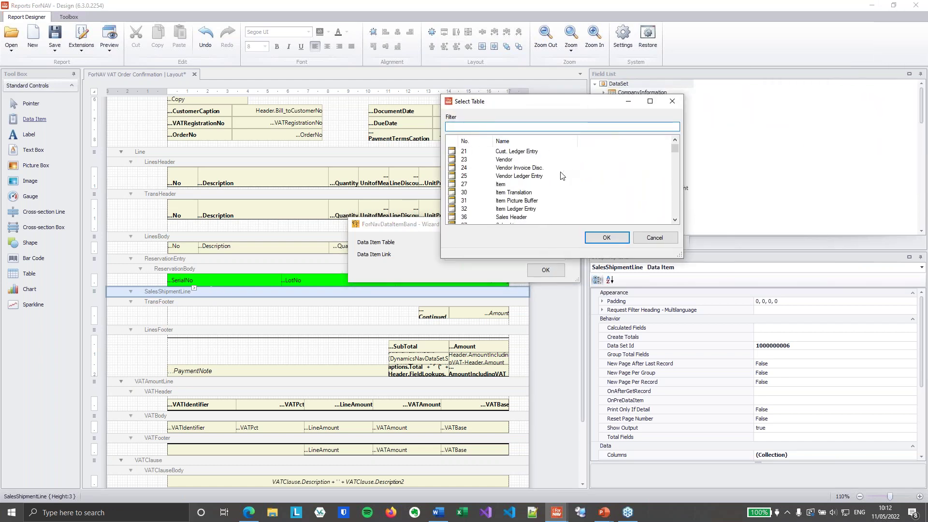
scroll(553, 182, up, 1)
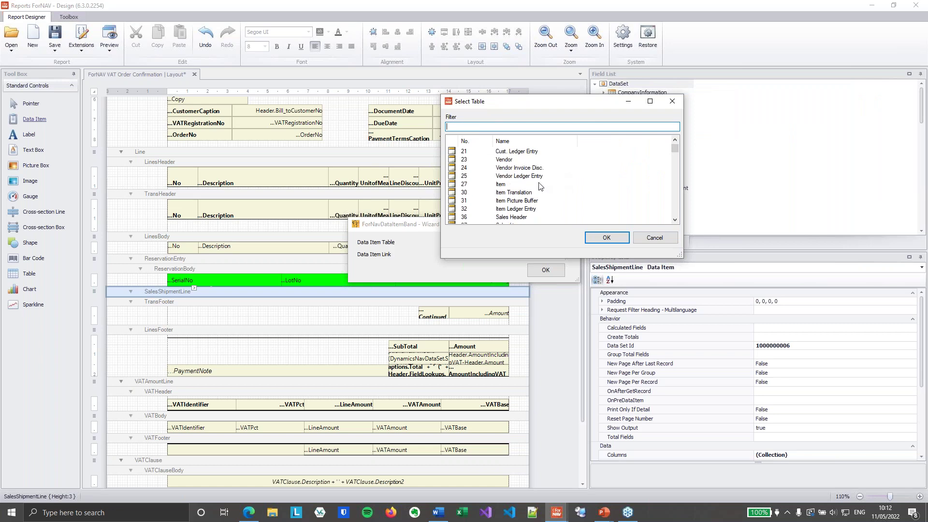
click(527, 212)
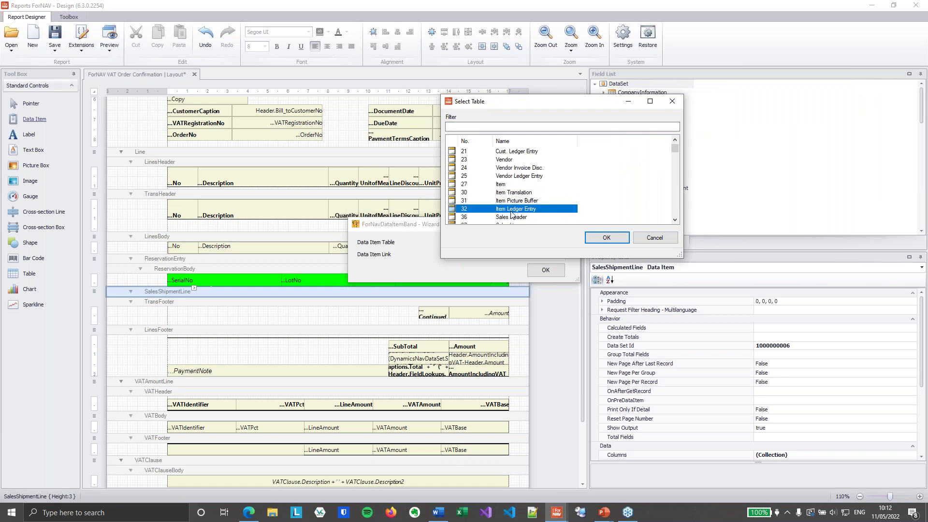
click(610, 238)
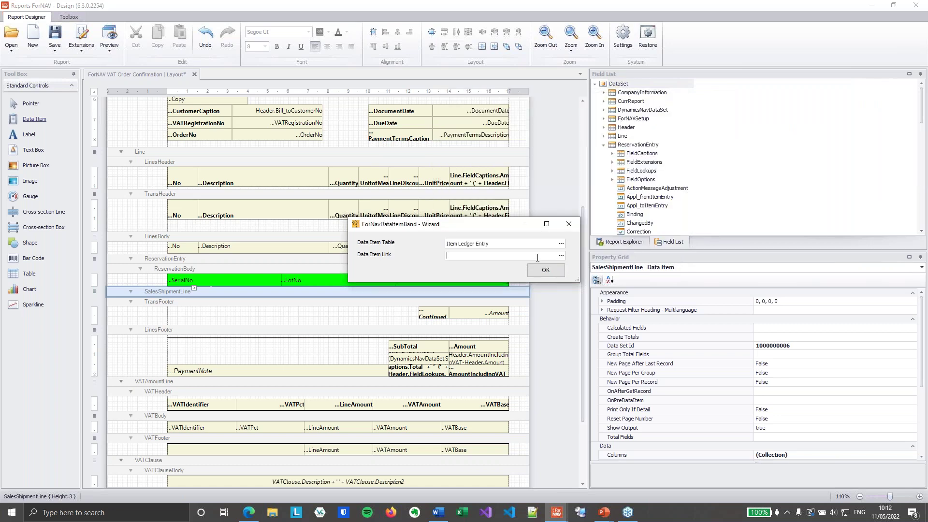
Step: Link the item ledger entry's Document No. to the sales shipment line's Document No
click(901, 87)
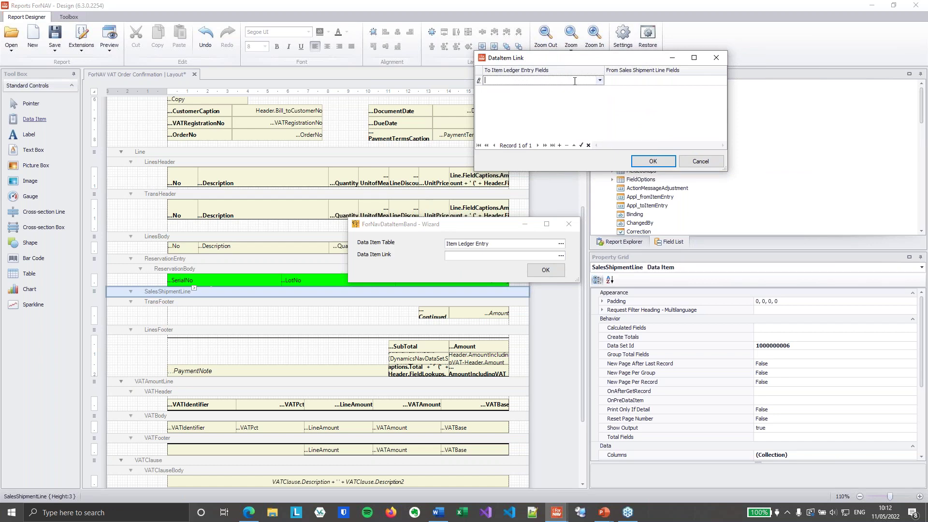
text(Document No.)
key(Tab)
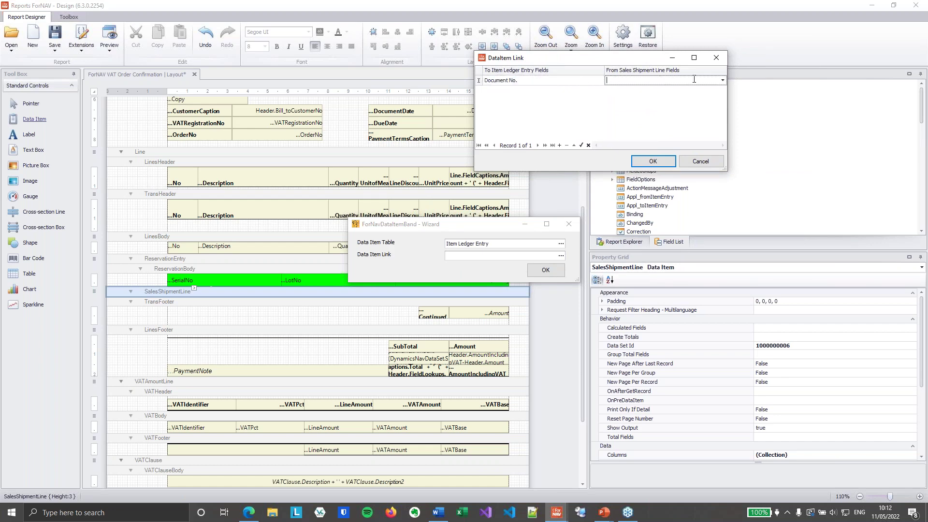
click(723, 80)
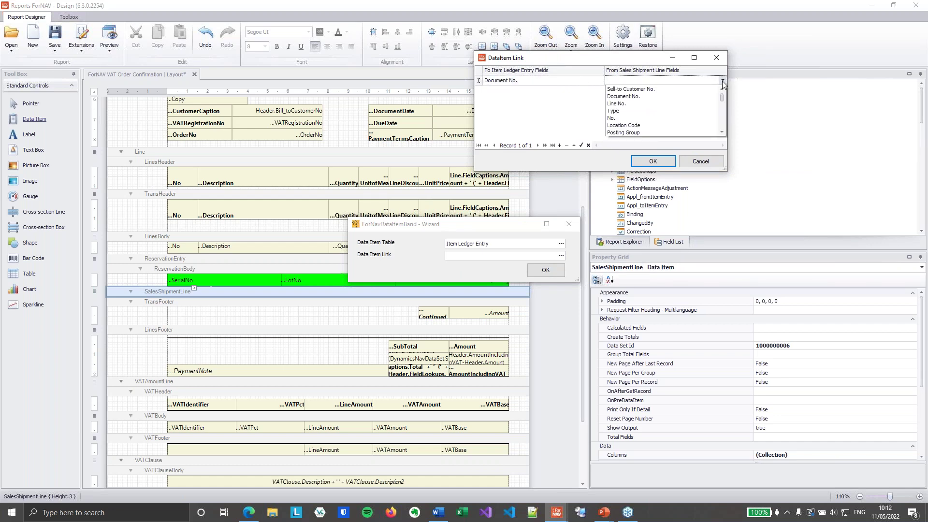
click(690, 96)
key(Tab)
Step: Link the ledger entry's Document Line No. to the shipment line's Line No. and finish creating the Item Ledger Entry data item
text(Document Line No.)
key(Tab)
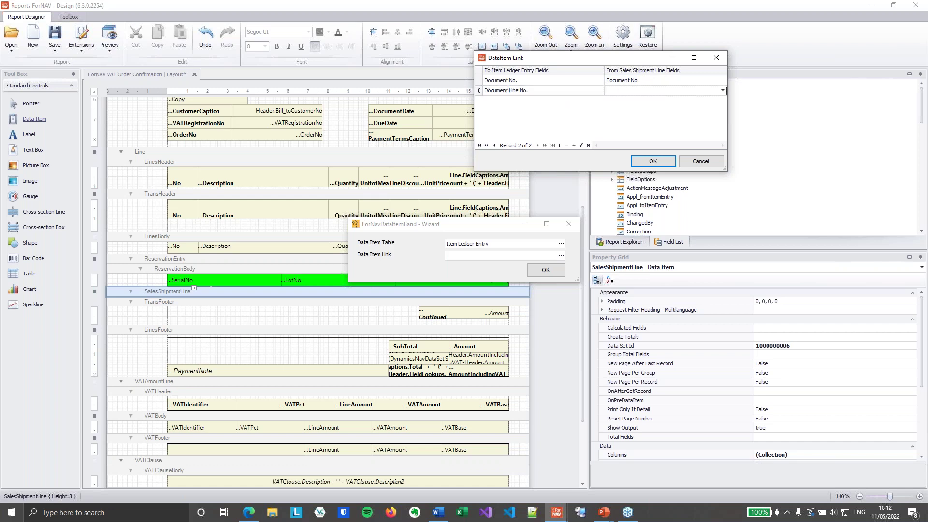
click(722, 91)
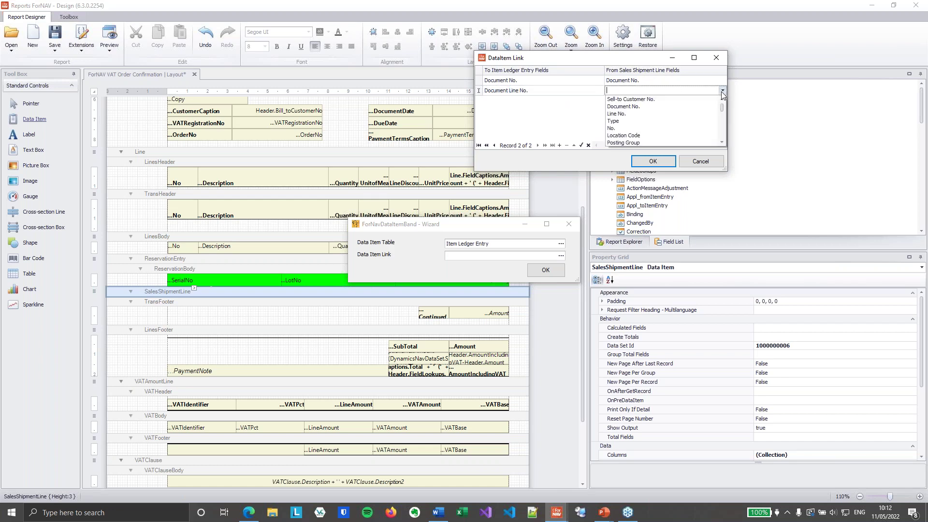
click(664, 110)
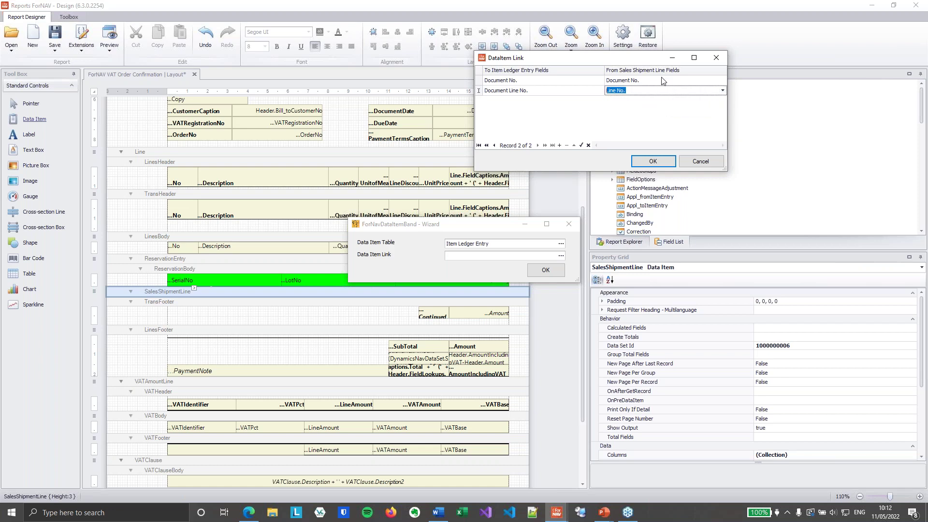
click(662, 107)
click(660, 160)
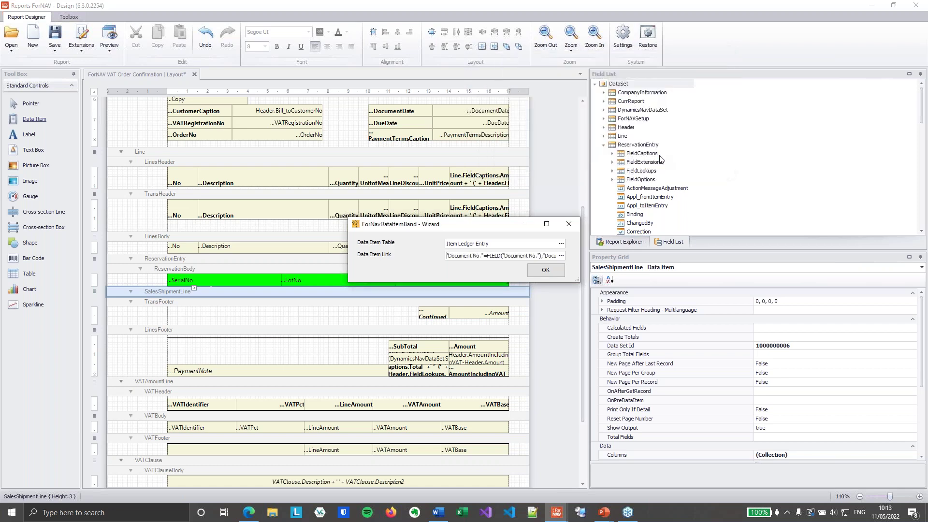
click(560, 269)
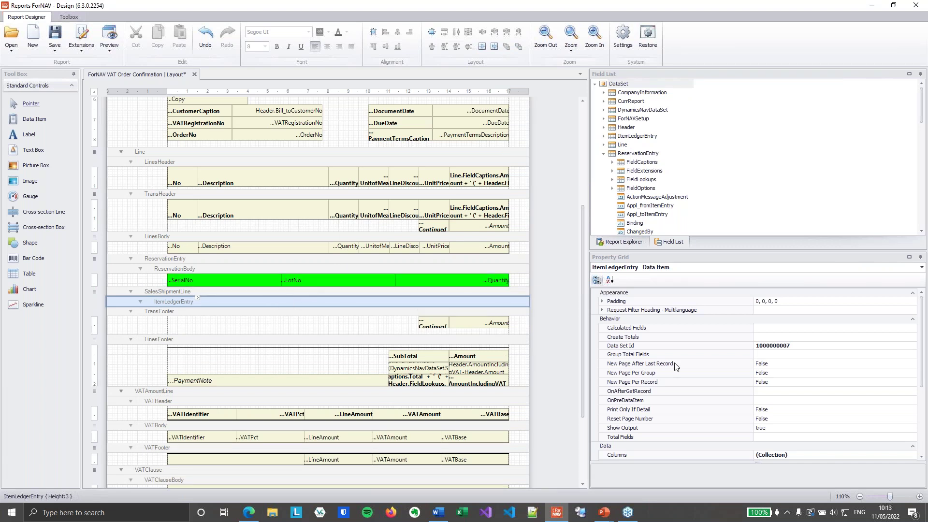
Step: Filter the ItemLedgerEntry data item's table view to entries whose Document Type is the constant Sales Shipment
scroll(771, 387, down, 5)
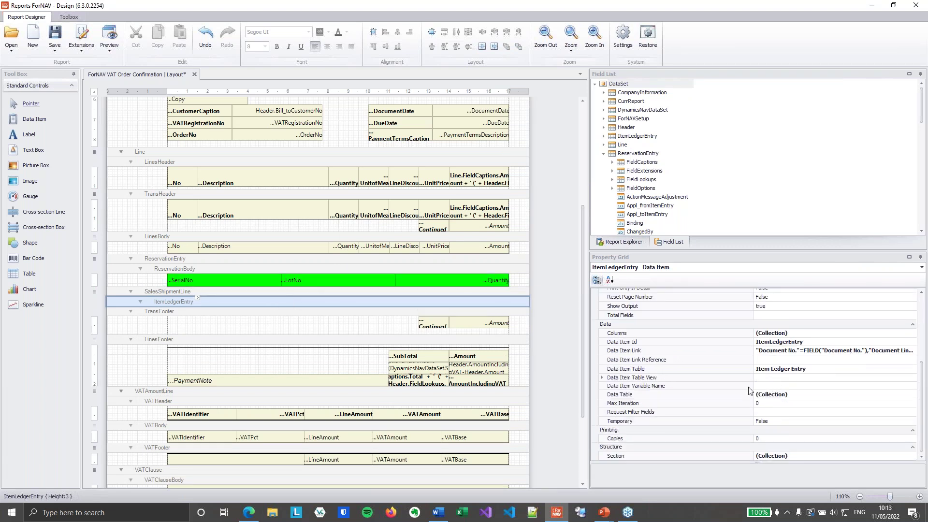
click(602, 378)
click(777, 405)
click(912, 404)
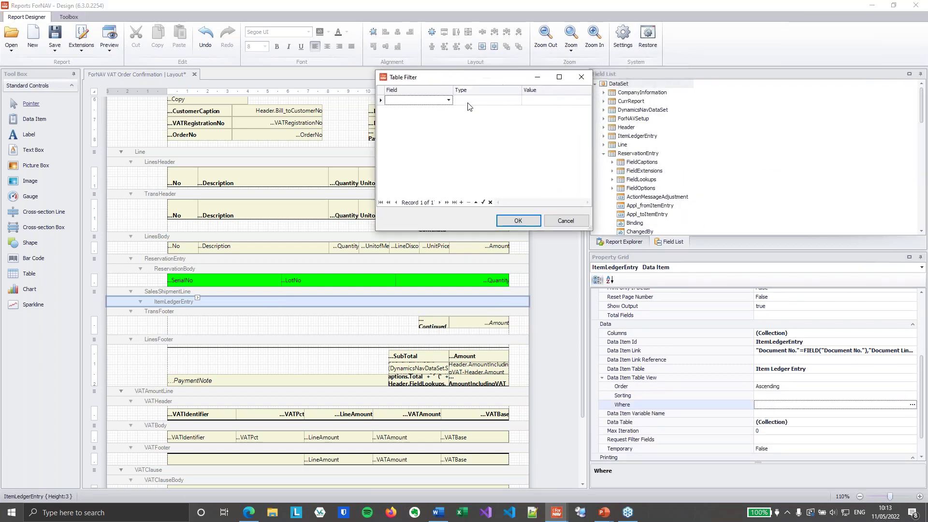
click(449, 100)
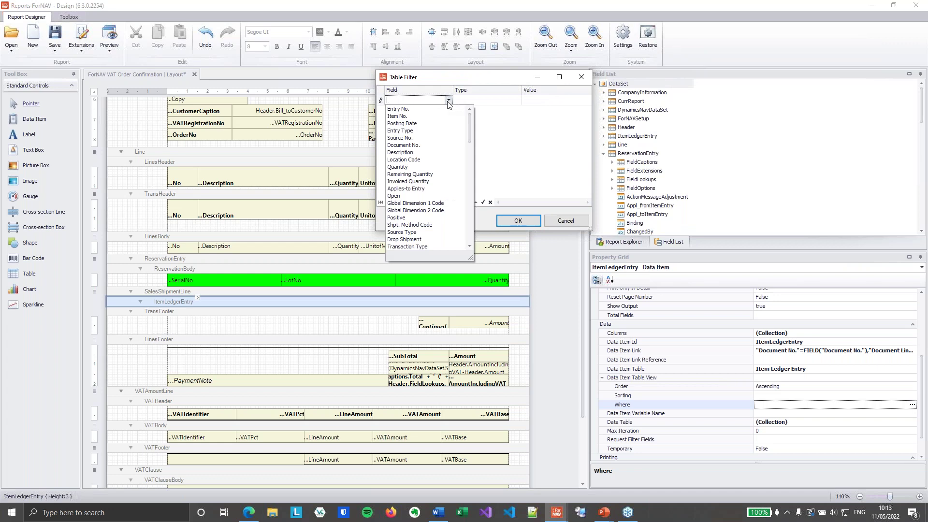
click(417, 102)
text(Do)
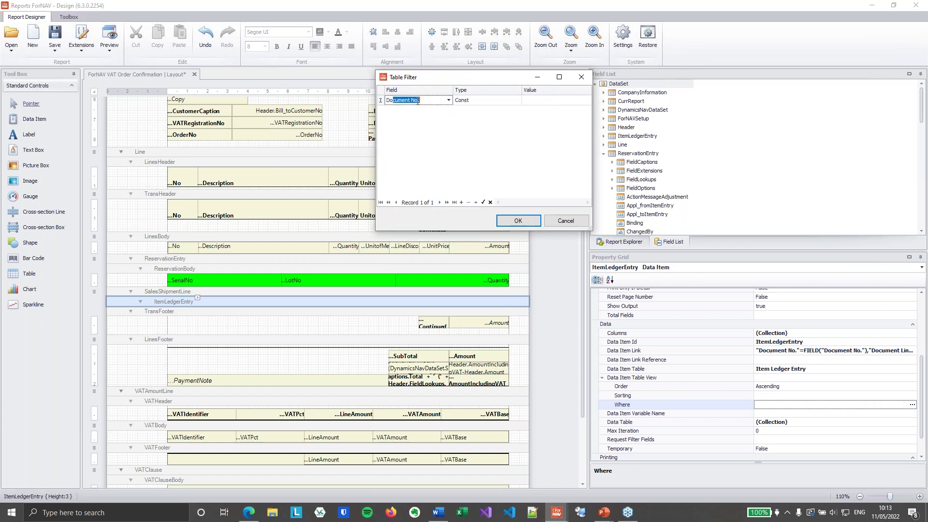
text(cument Ty)
key(Tab)
key(Tab)
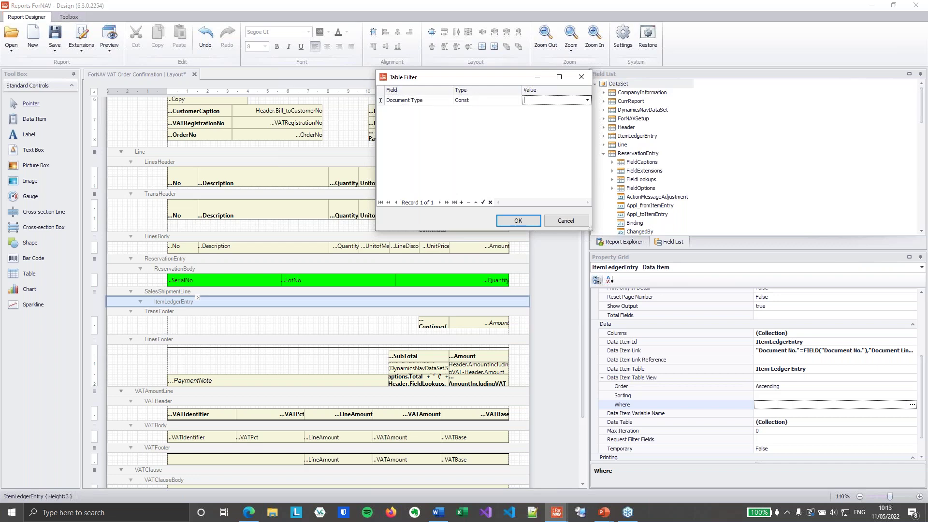
click(588, 100)
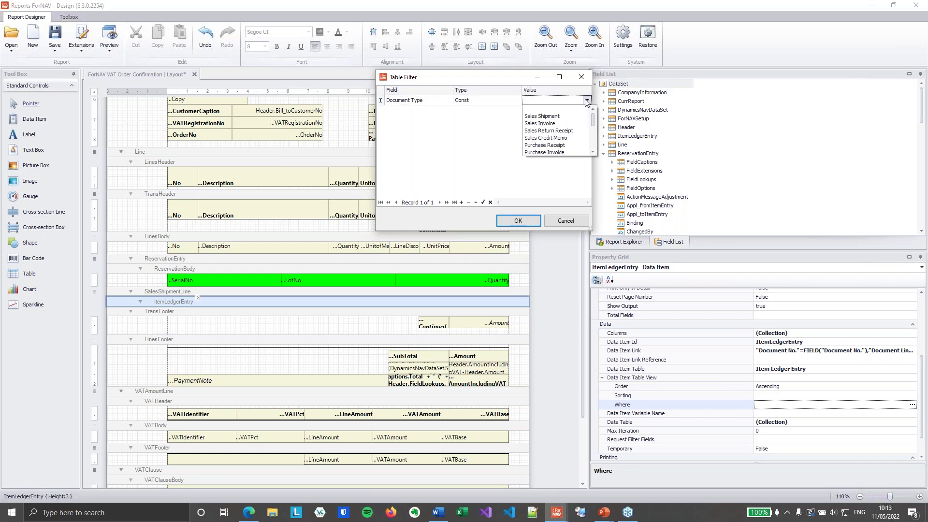
click(560, 116)
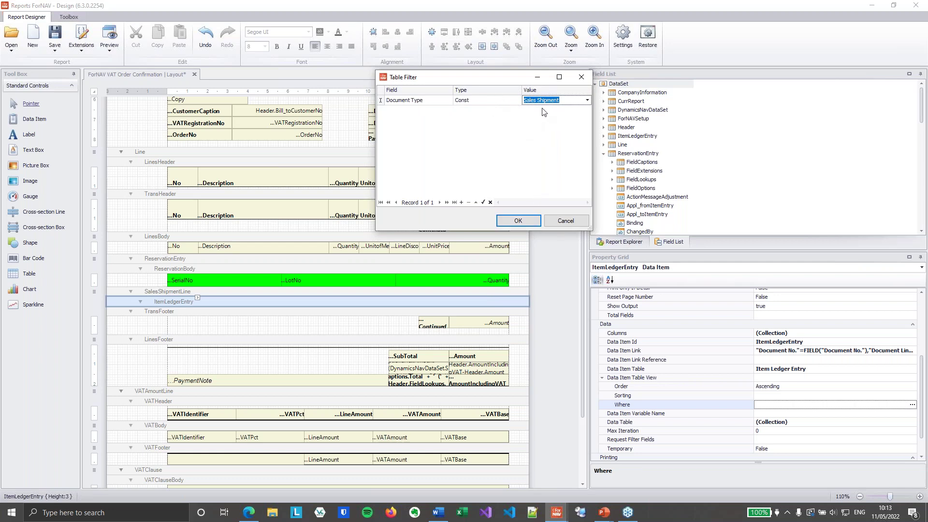
click(526, 222)
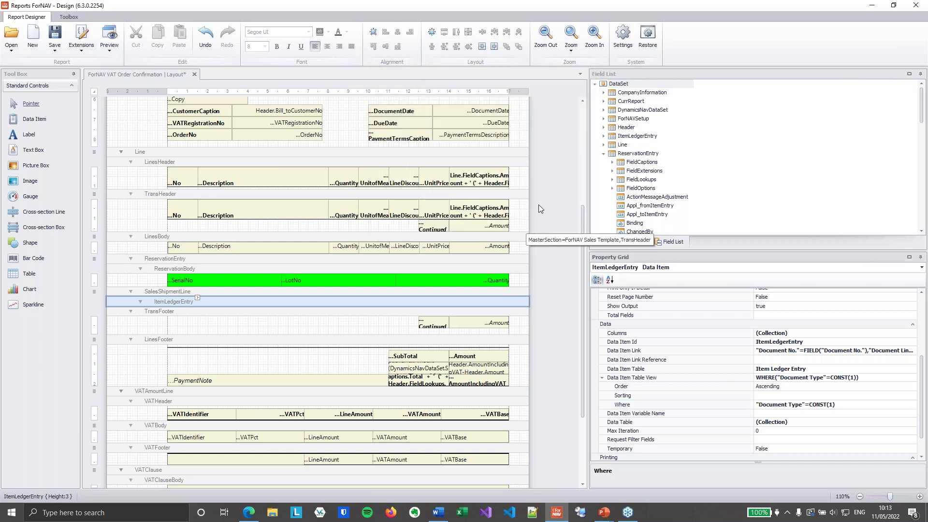
Step: Insert a body section under the ItemLedgerEntry data item
right_click(495, 303)
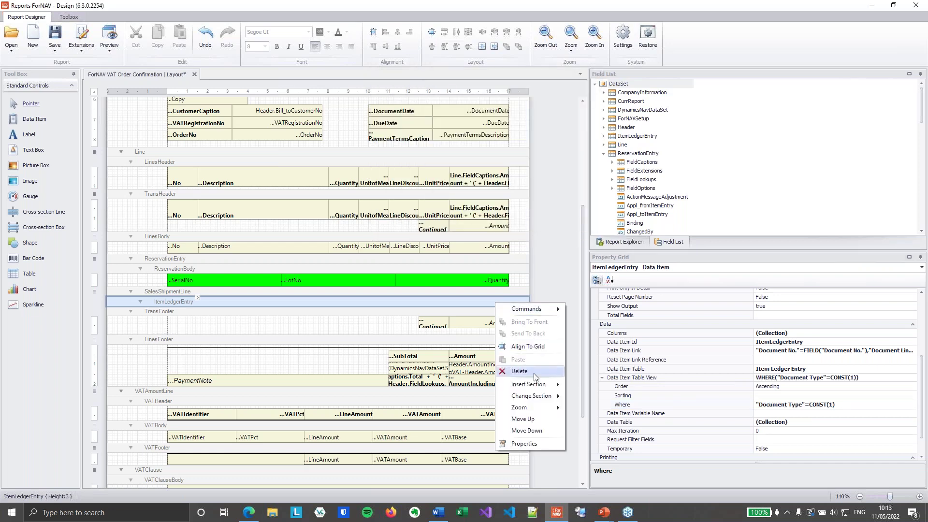
mouse_move(532, 384)
click(589, 431)
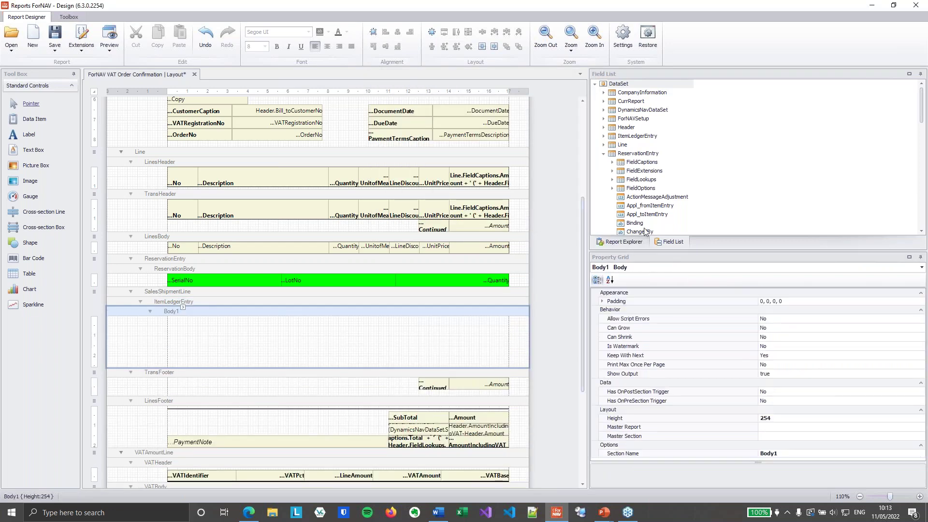
Step: Place the ItemLedgerEntry fields SerialNo, LotNo and Quantity as a table row in the new body section
click(603, 154)
click(603, 136)
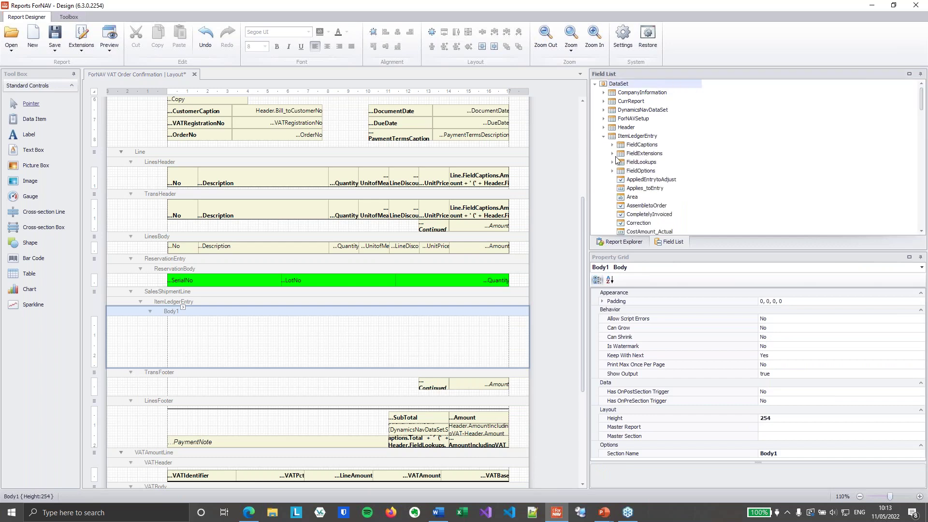
click(628, 189)
key(s)
key(e)
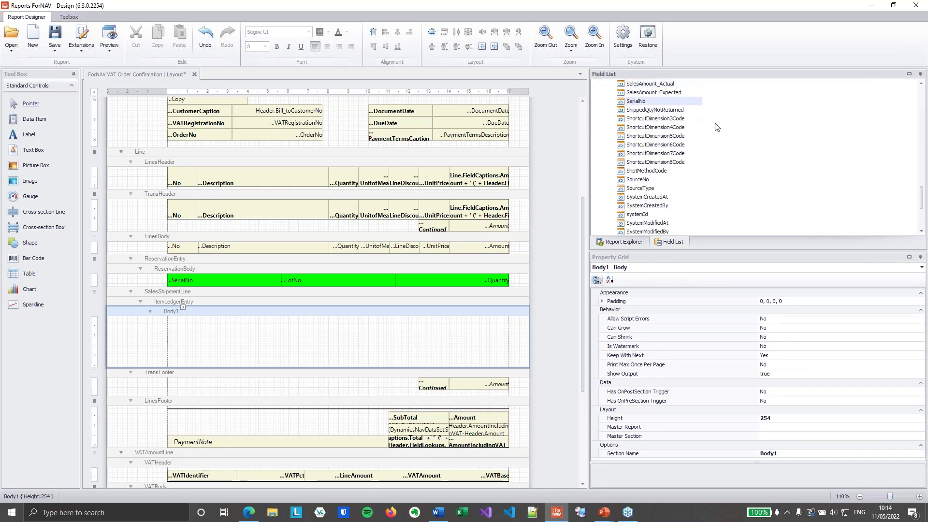
scroll(717, 127, up, 4)
scroll(690, 151, up, 4)
click(636, 94)
scroll(688, 192, down, 2)
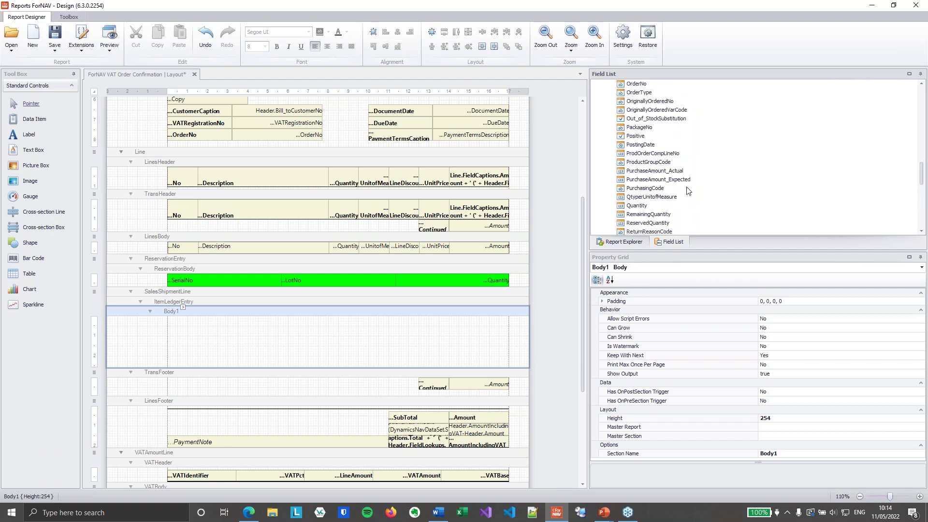
drag(648, 207, 466, 324)
Step: Give the item ledger entry table a yellow background and shrink its body section to the table's height
click(329, 32)
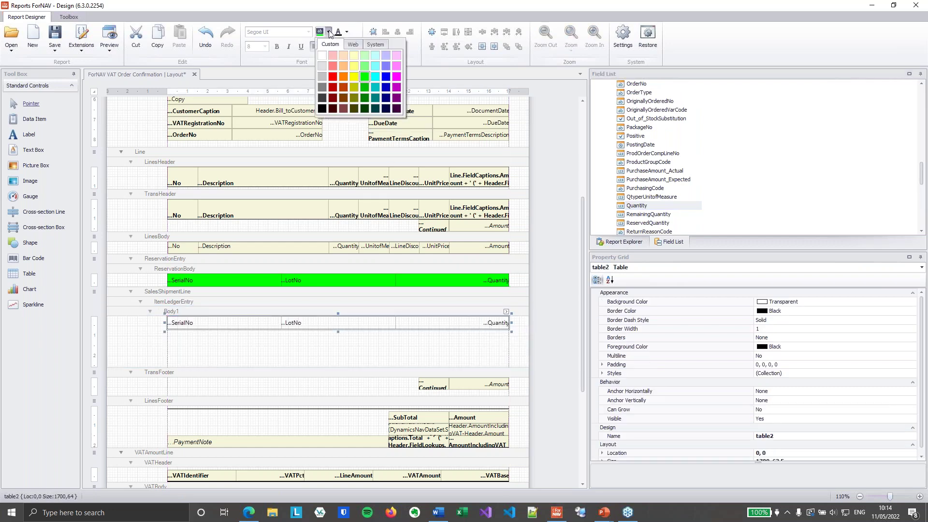
click(354, 76)
drag(481, 368, 482, 331)
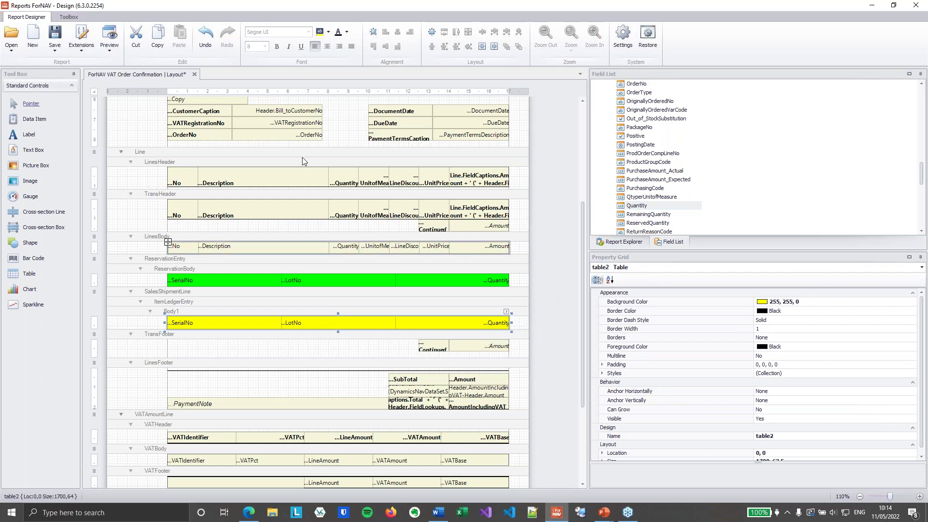
Step: Preview order 101022 in Business Central, examine the green and yellow lot and serial lines at page width, and close the preview
click(109, 37)
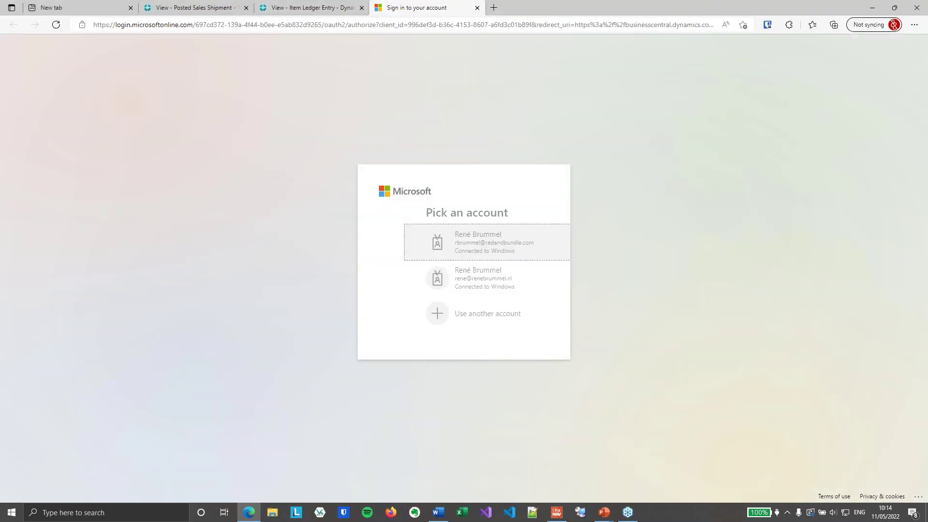
click(486, 245)
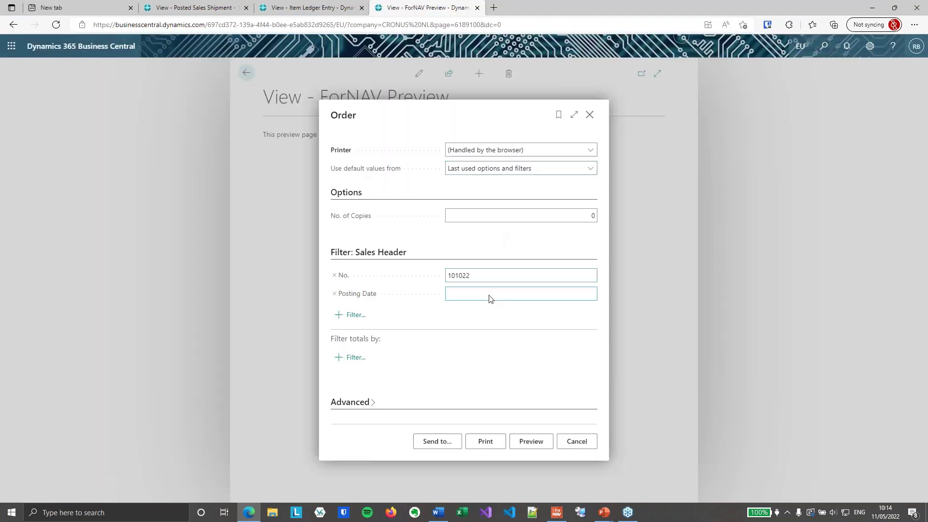
click(522, 442)
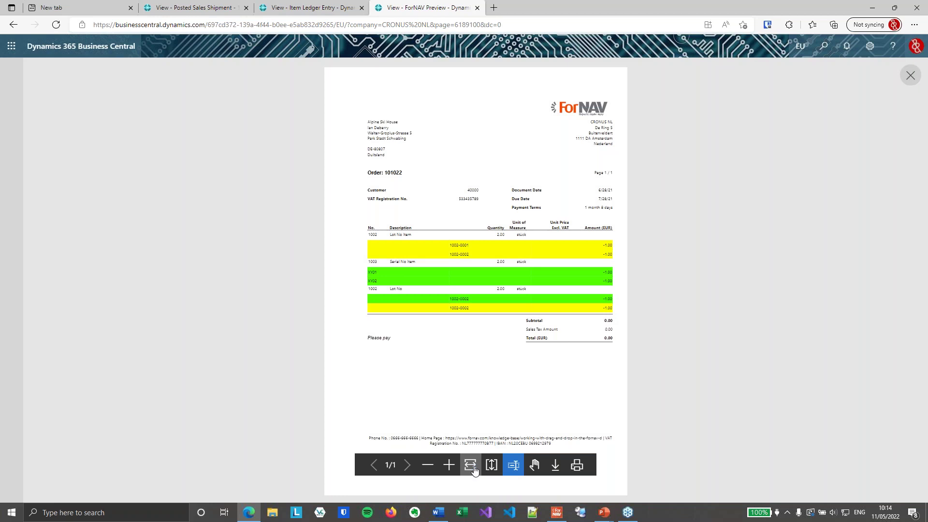
click(473, 469)
scroll(536, 364, down, 6)
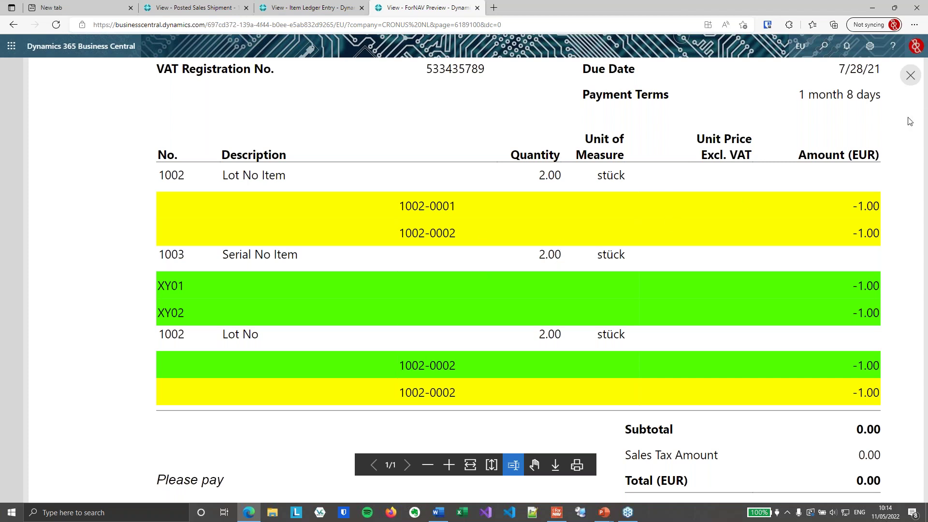
click(910, 78)
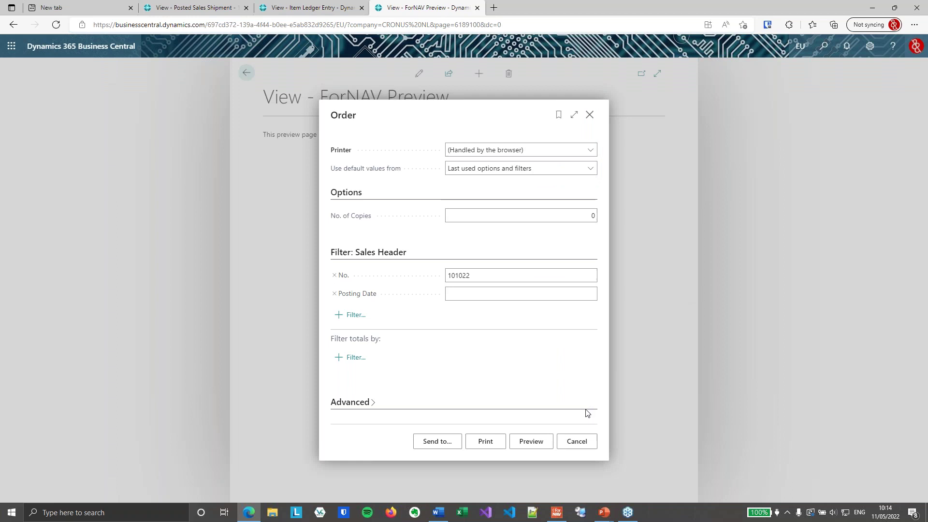
click(511, 77)
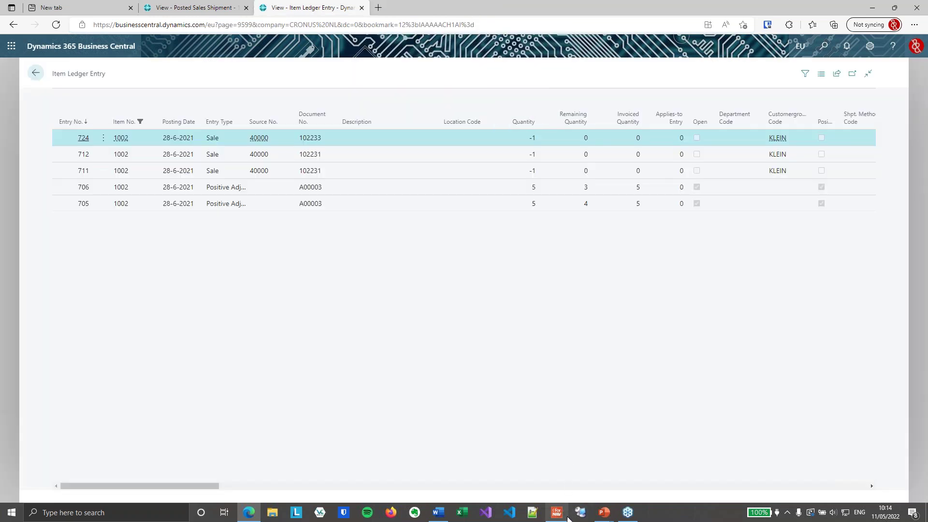
Step: Switch to the PowerPoint slide show, advance to the "Display both on the report" slide, and return to the ForNAV designer
mouse_move(604, 512)
click(614, 471)
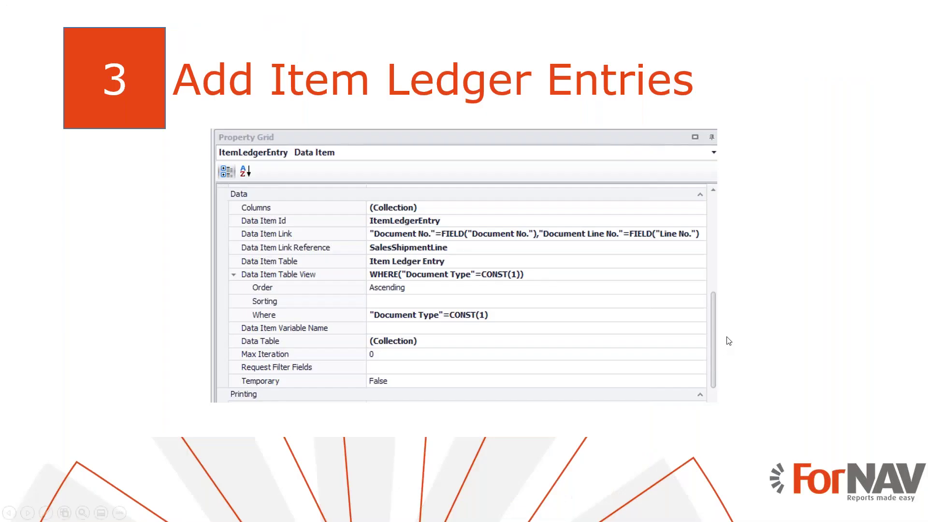
click(769, 267)
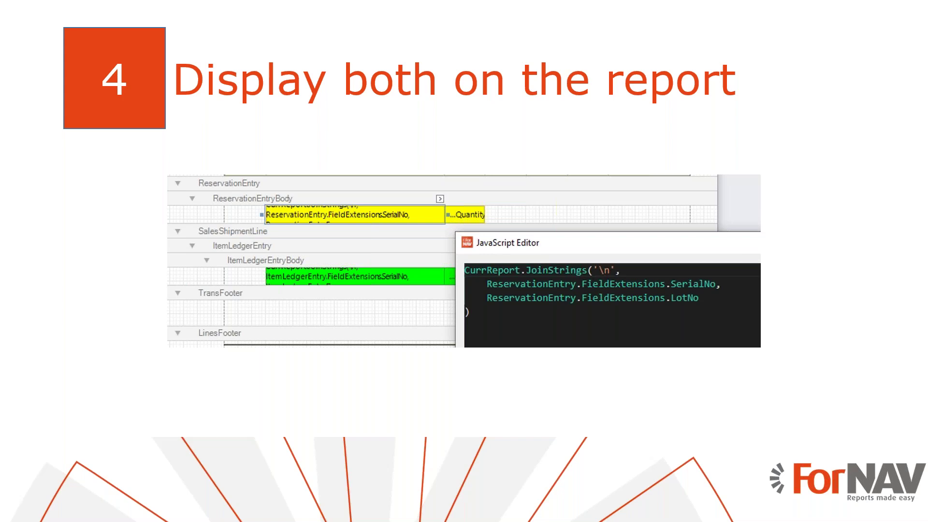
key(super+Tab)
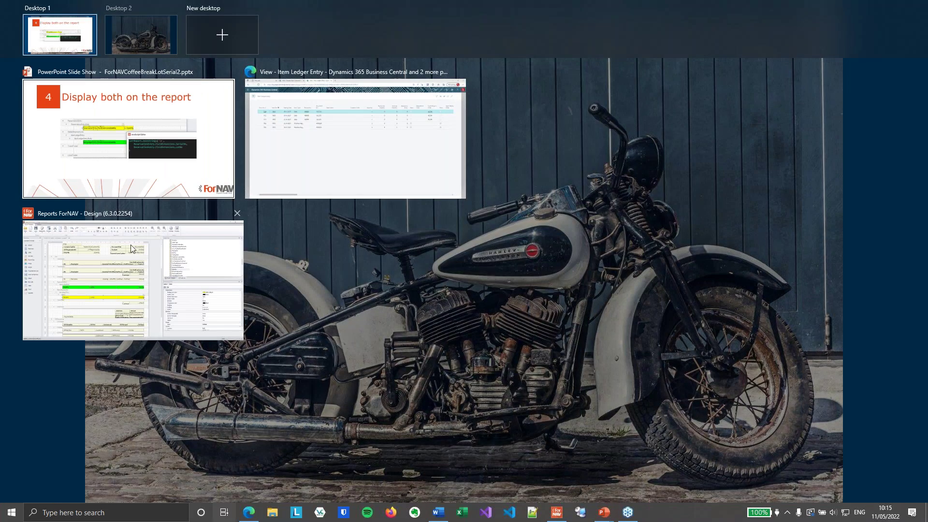
click(135, 275)
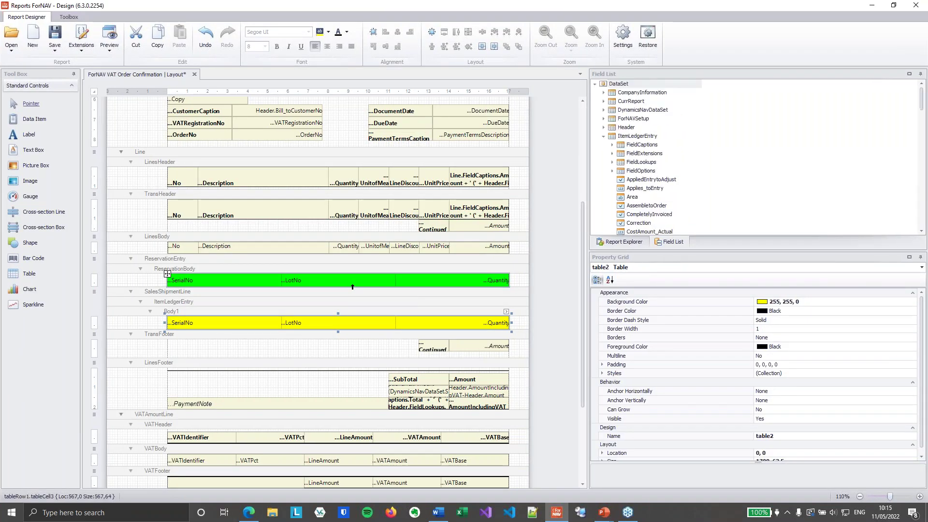
Step: Delete the SerialNo cells from the green reservation table and the yellow item ledger table
click(187, 280)
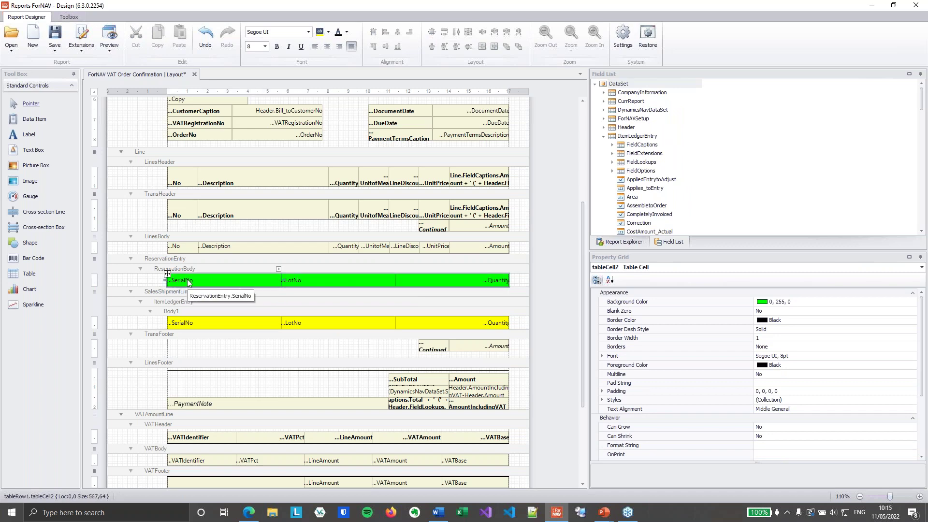
key(Delete)
click(217, 327)
key(Delete)
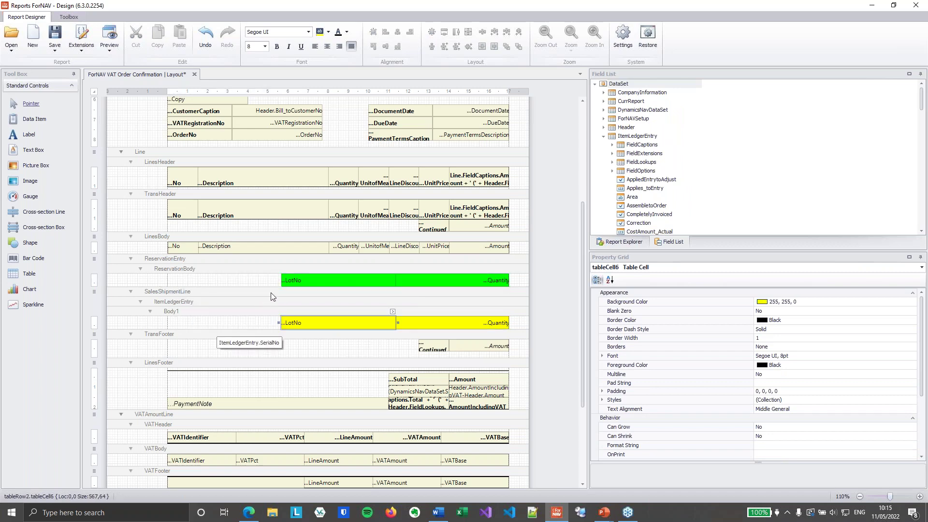
Step: Resize the LotNo cells in both tables to a width of 650 so they span the Description column
click(290, 280)
drag(281, 280, 198, 279)
click(307, 323)
drag(281, 323, 199, 323)
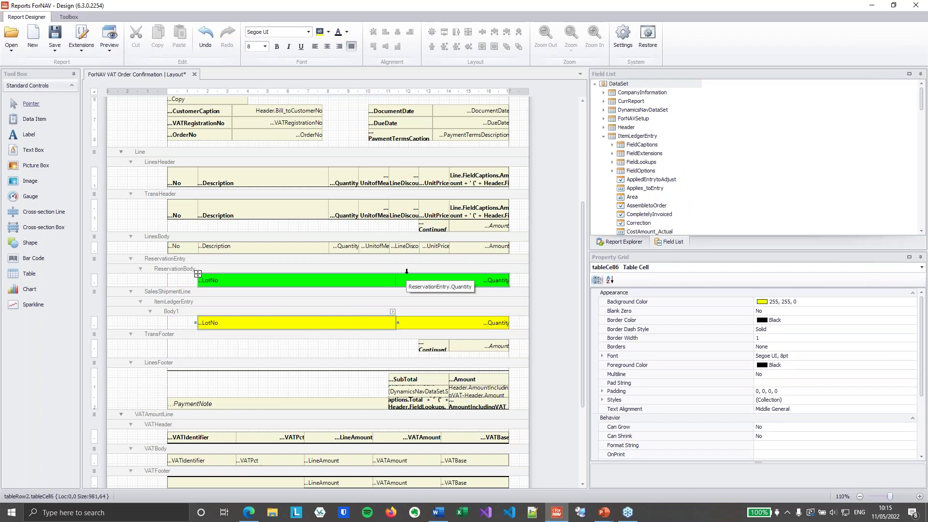
click(386, 280)
drag(346, 280, 329, 279)
click(383, 324)
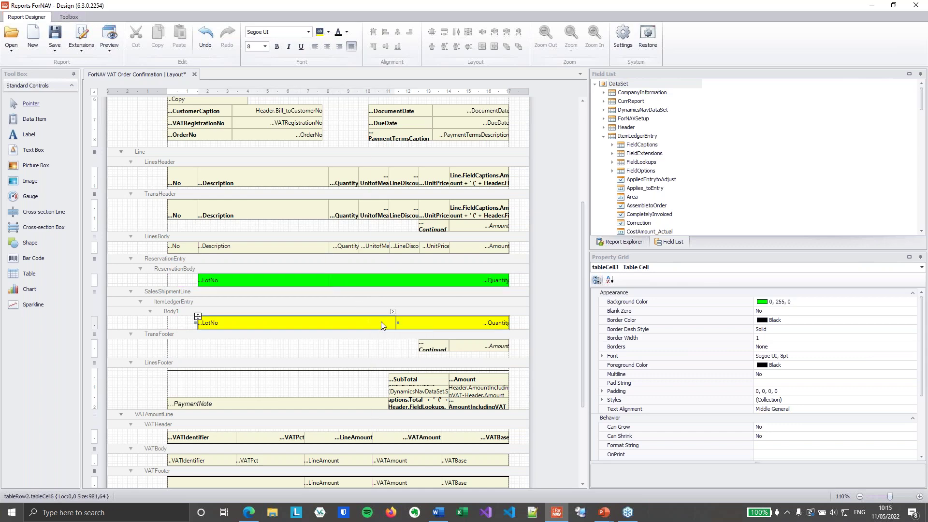
drag(395, 322, 329, 323)
Step: Narrow the Quantity cells in both tables to a width of 150 so they line up with the lines' Quantity column
click(497, 280)
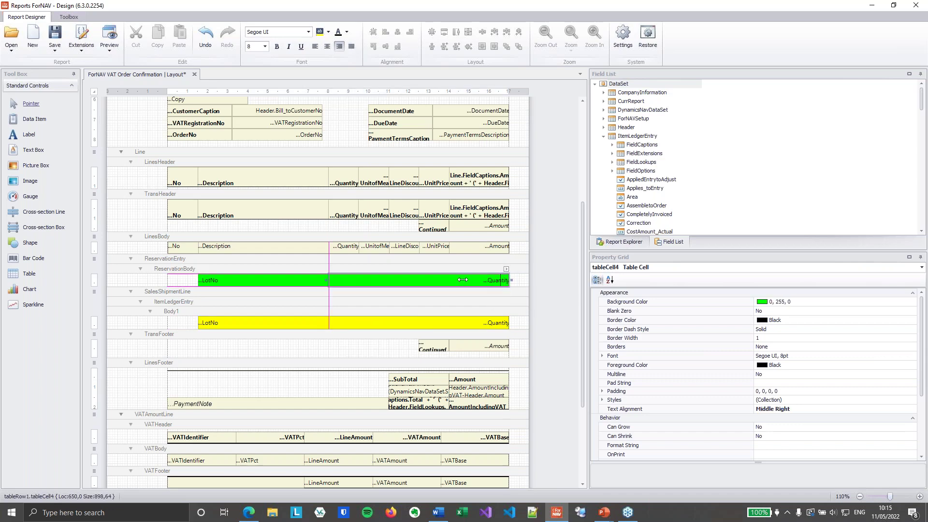
drag(373, 276, 359, 276)
click(430, 325)
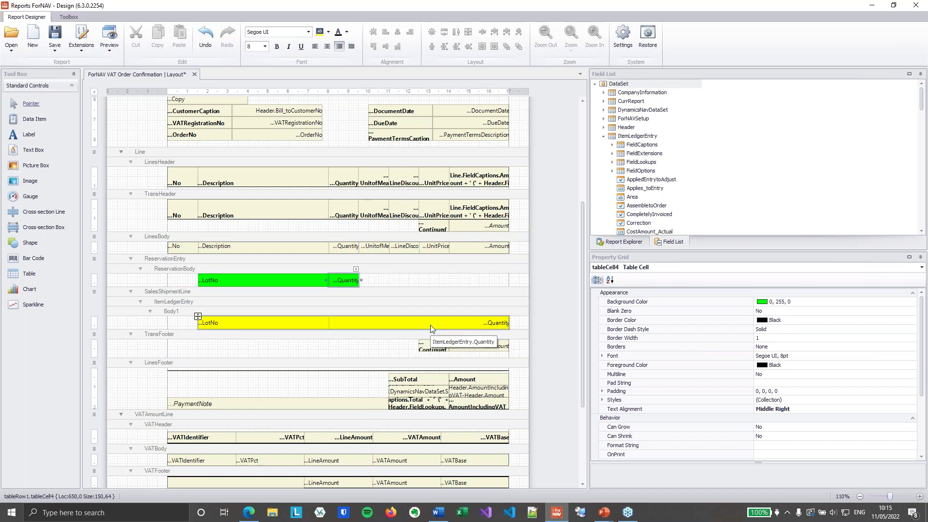
drag(483, 327, 358, 323)
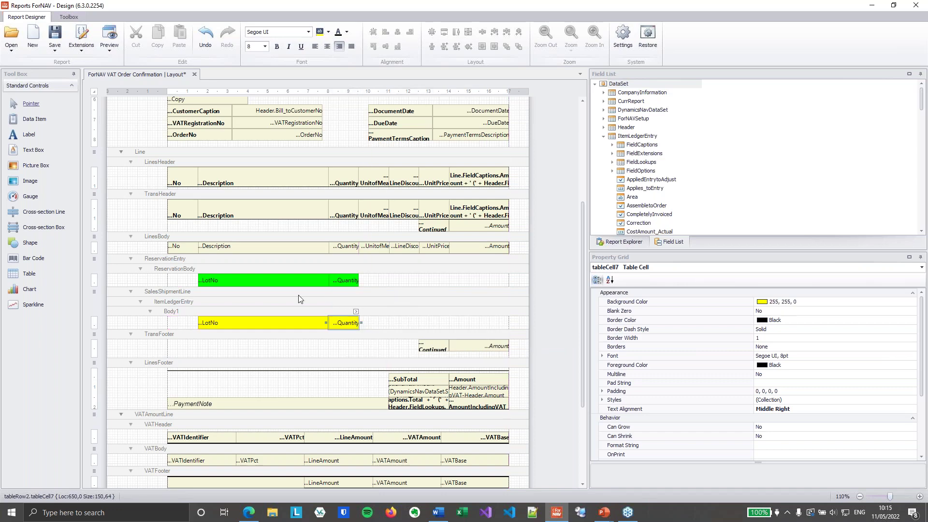
Step: In the green reservation table's LotNo cell expression, start a CurrReport.JoinStrings call with '\n' as the separator
click(257, 280)
click(326, 270)
click(454, 287)
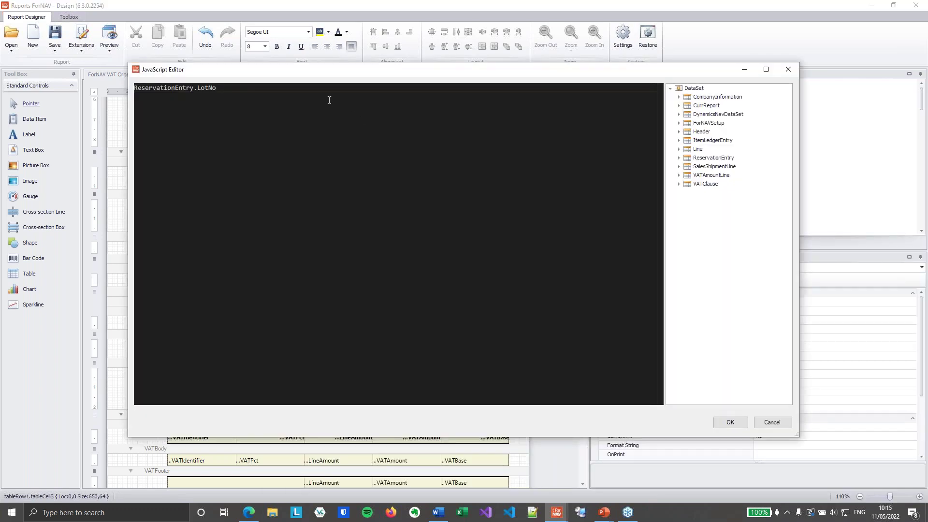
text(currReport)
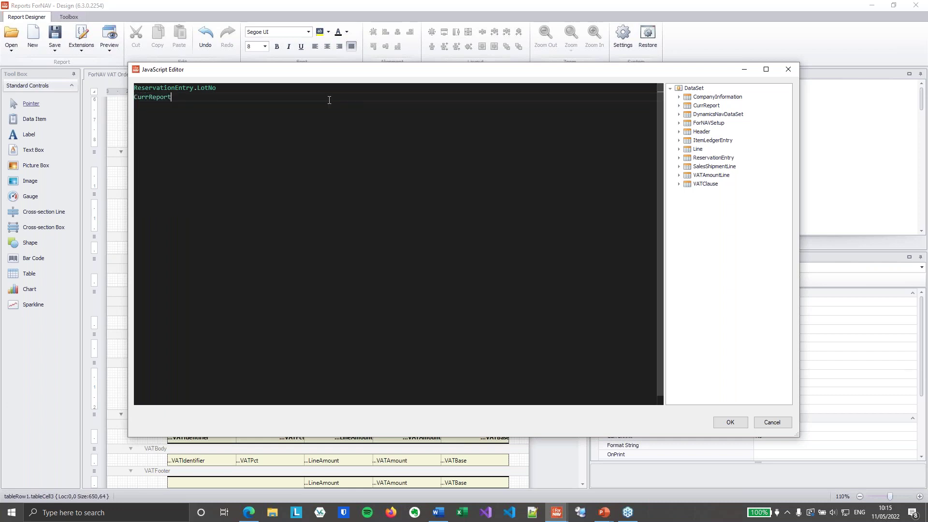
text(.JoinStrings()
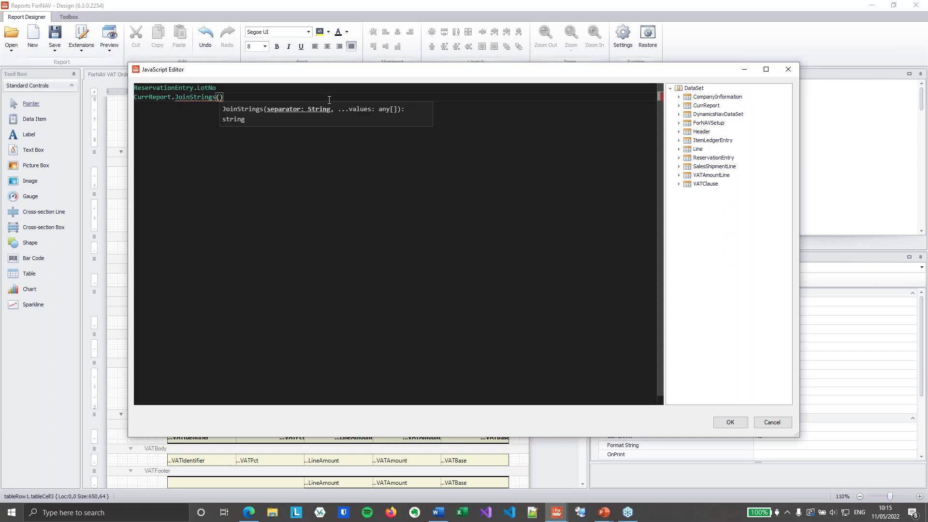
text(')
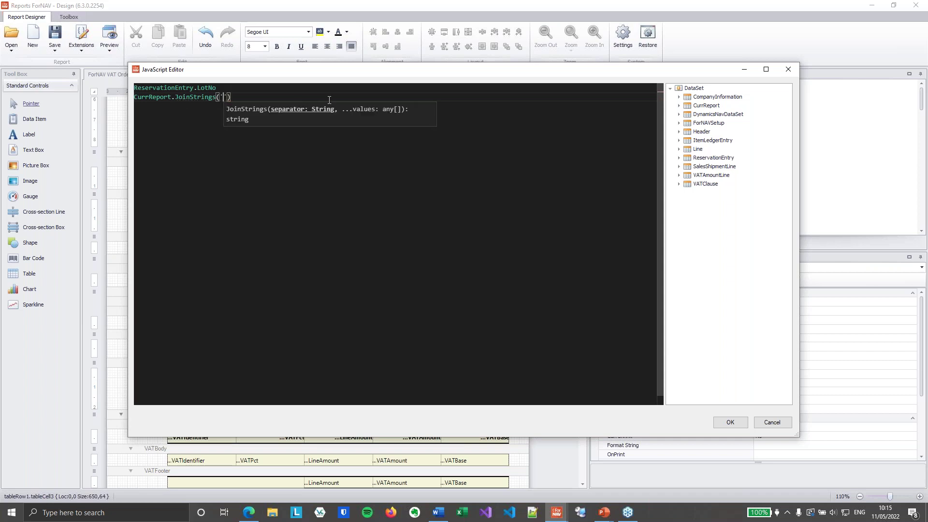
text( ')
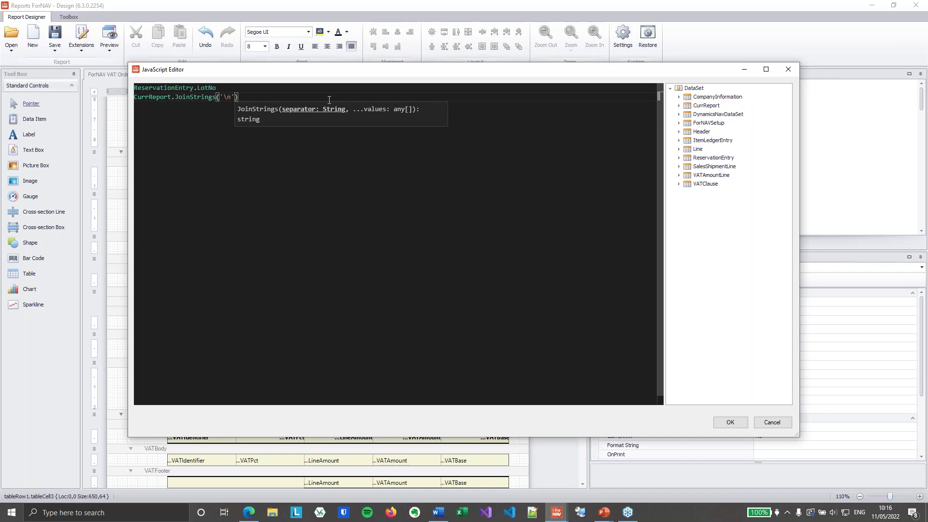
text(,)
key(Return)
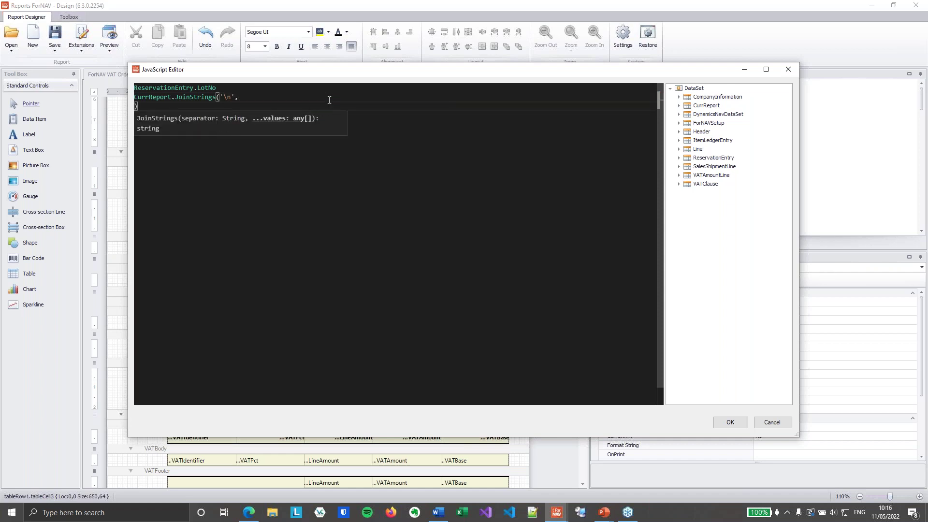
Step: Add ReservationEntry.FieldExtensions.SerialNo as the first value of the JoinStrings call
text(rese)
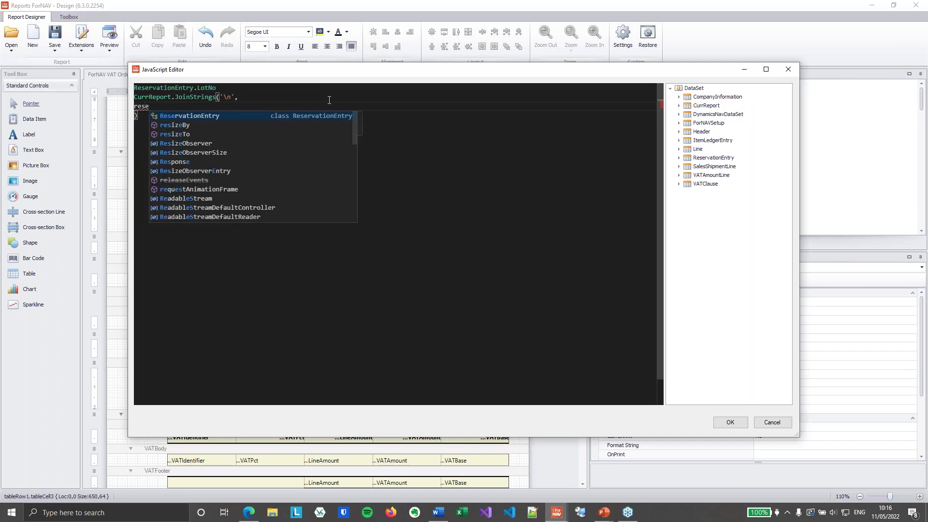
key(Tab)
text(.fie)
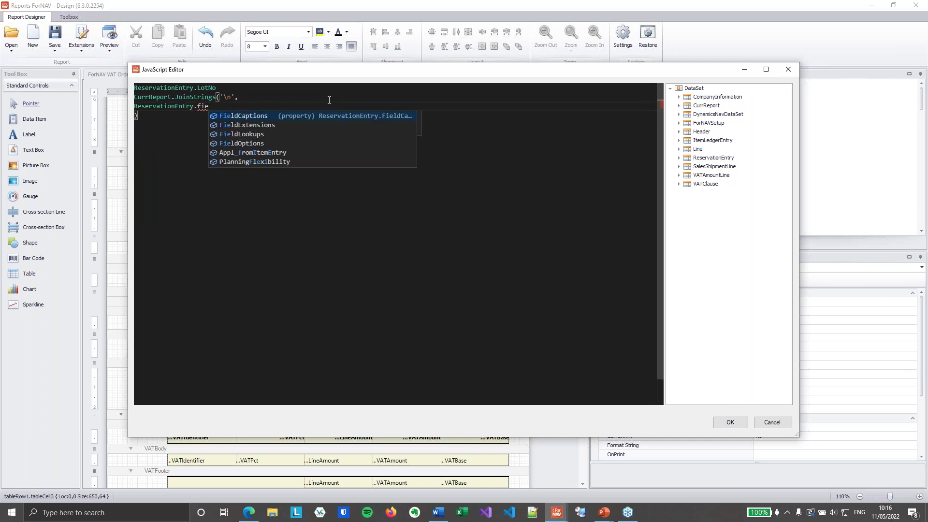
key(Down)
key(Tab)
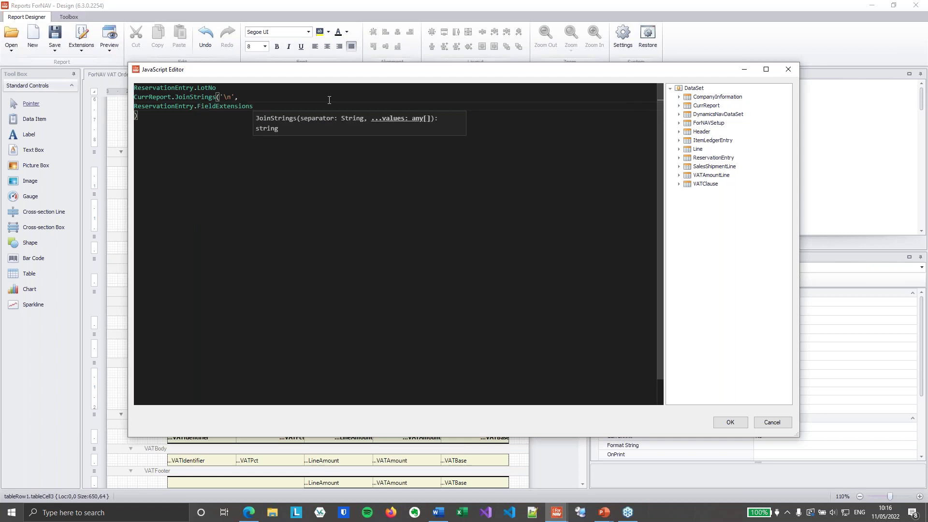
text(.ser)
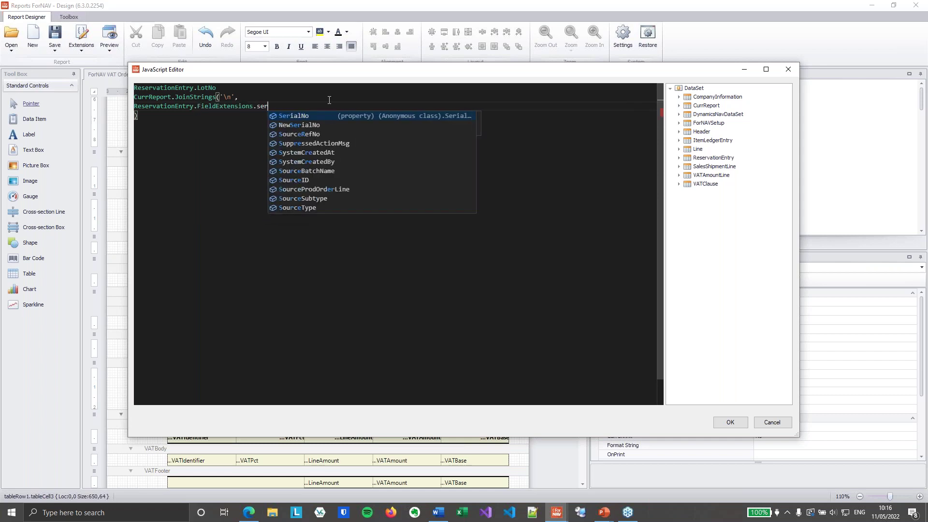
key(Tab)
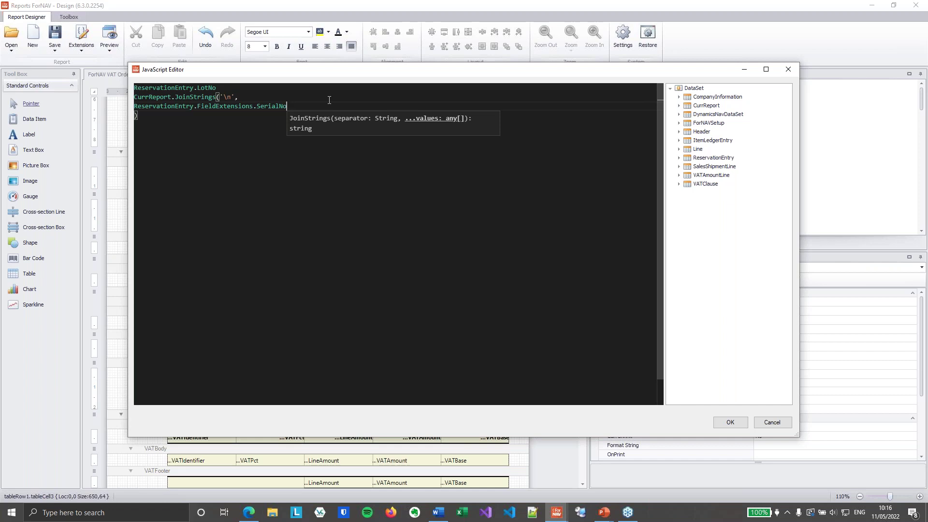
text(,)
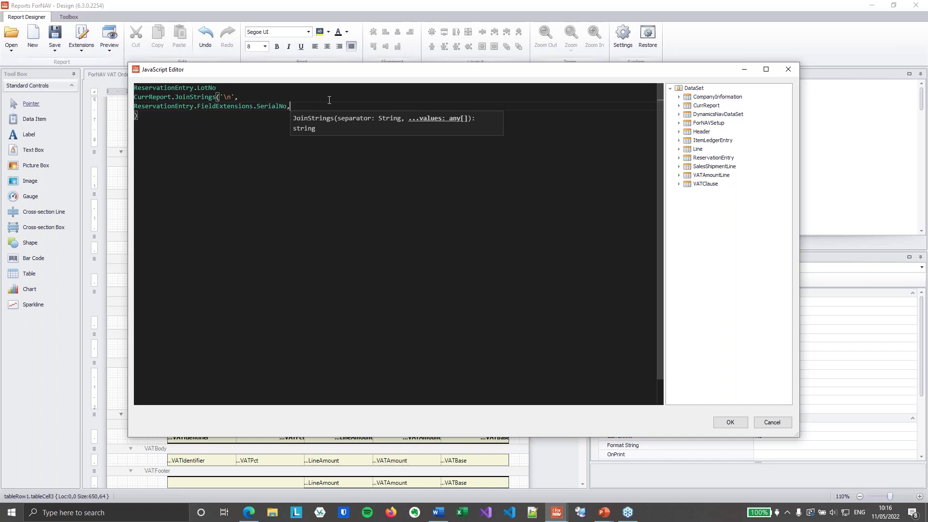
Step: Add ReservationEntry.FieldExtensions.LotNo on a new line as the second joined value
key(Return)
text(Res)
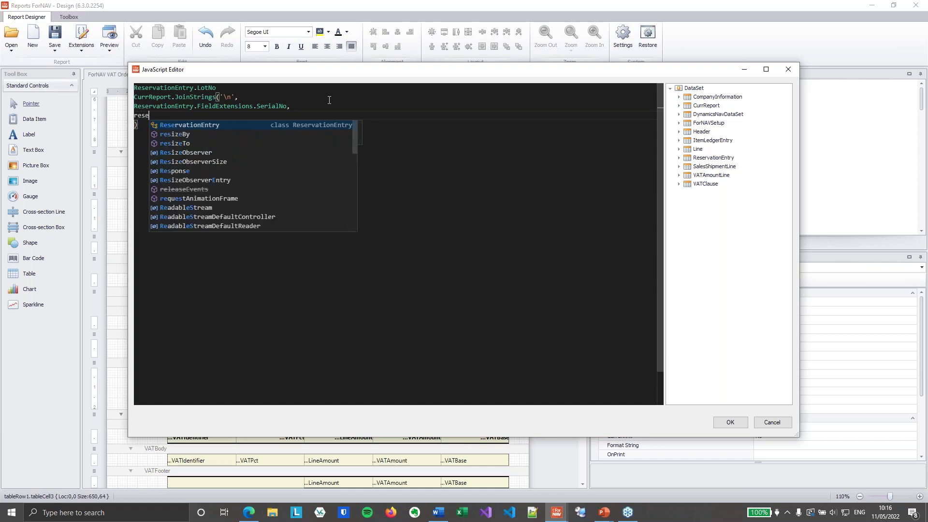
key(Tab)
text(.fie)
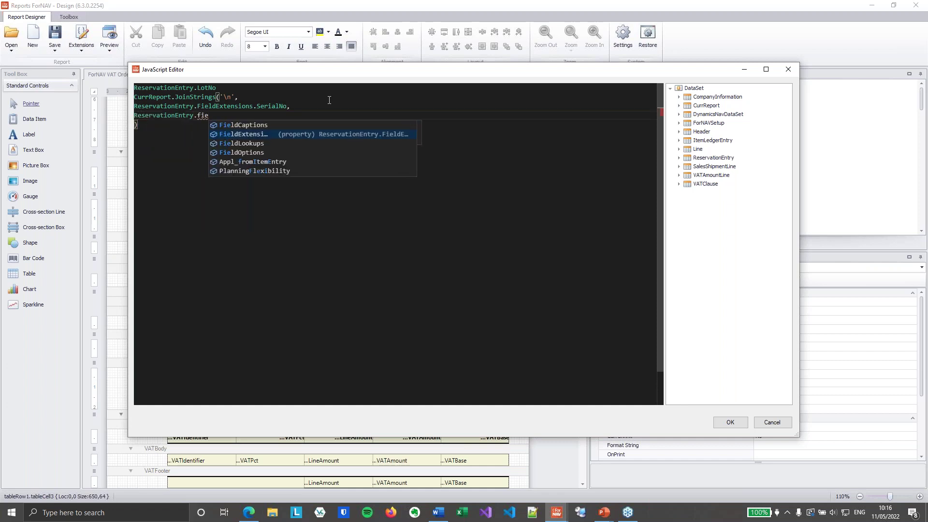
key(Tab)
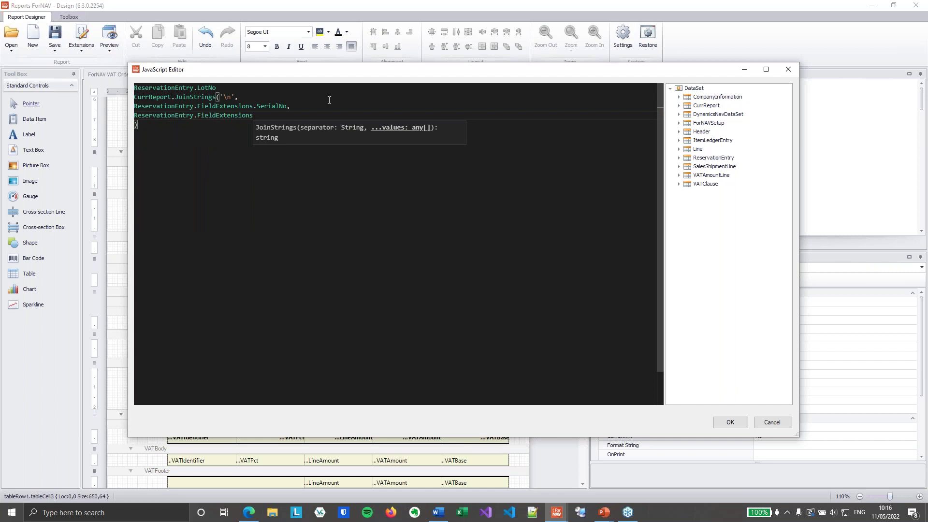
text(.lot)
key(Tab)
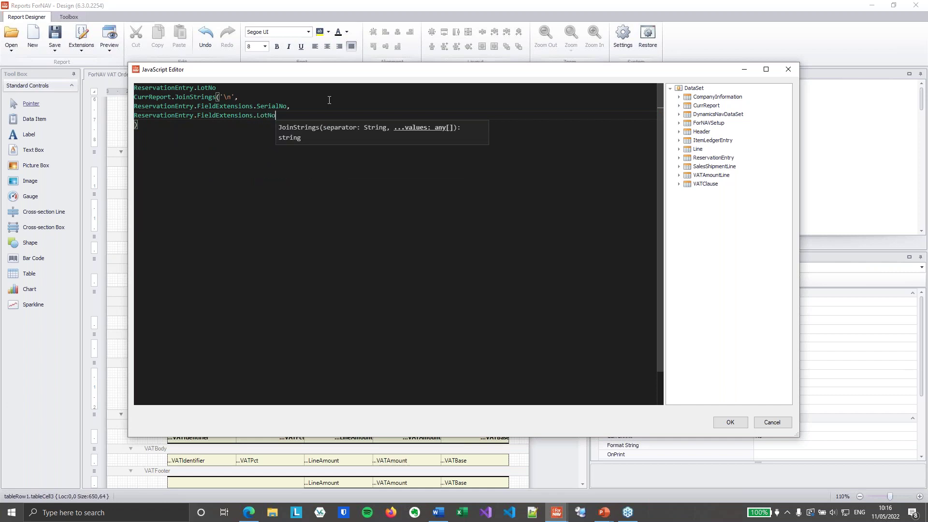
Step: Remove the original ReservationEntry.LotNo line from the expression and auto-format the remaining code
drag(231, 88, 126, 86)
key(Delete)
key(Delete)
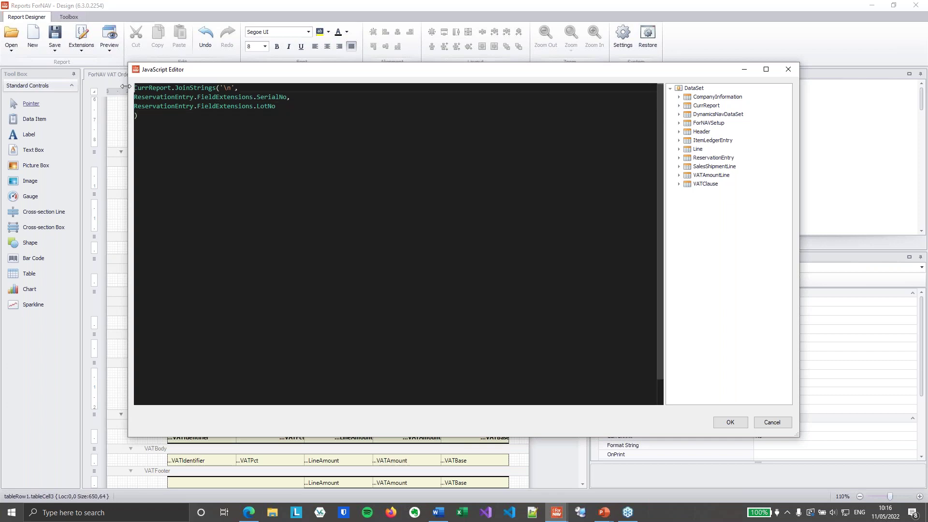
key(shift+alt+f)
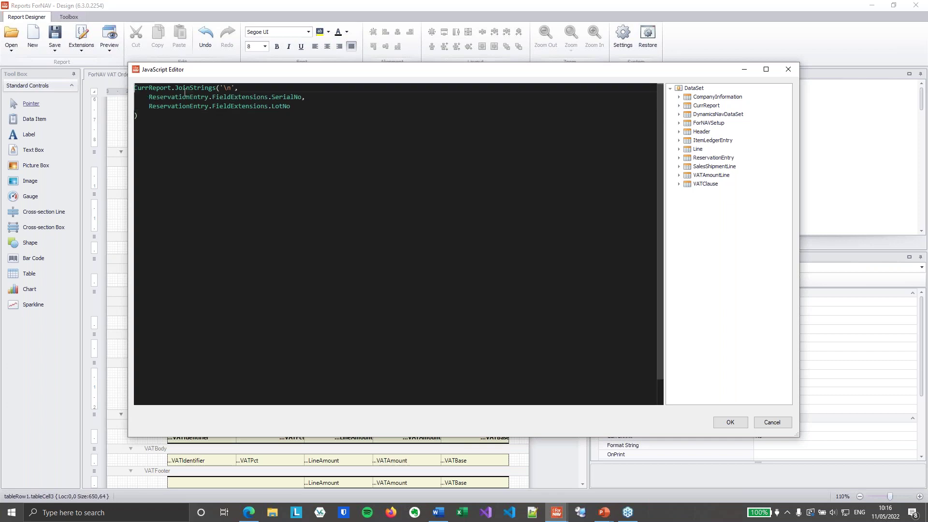
Step: Copy the whole JoinStrings expression and apply it to the reservation cell
click(341, 129)
drag(156, 128, 119, 81)
key(ctrl+c)
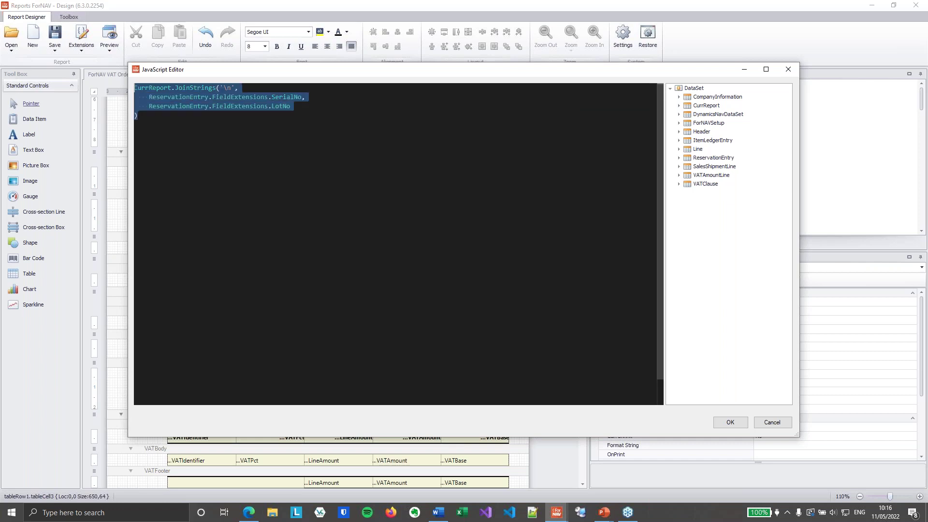
click(727, 422)
Step: Paste the copied JoinStrings expression below the existing code of the yellow item ledger table's LotNo cell
click(319, 322)
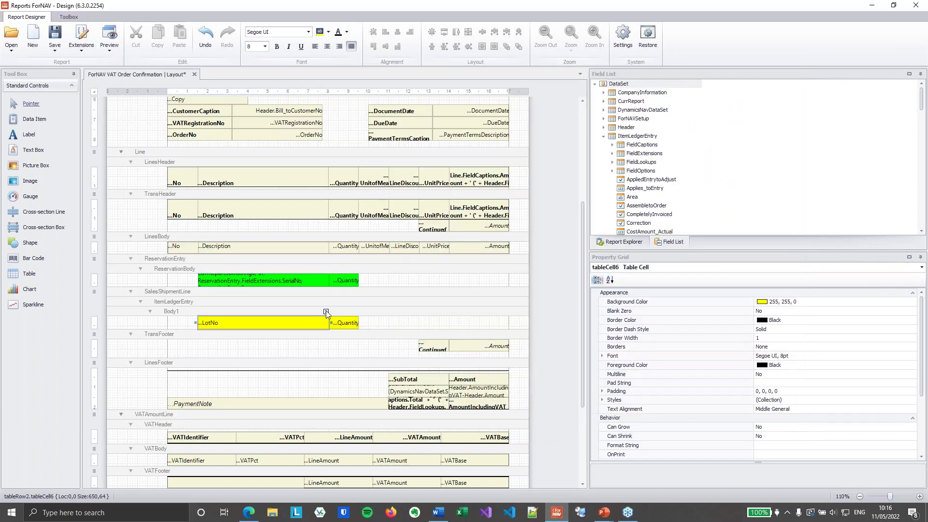
click(326, 311)
click(455, 330)
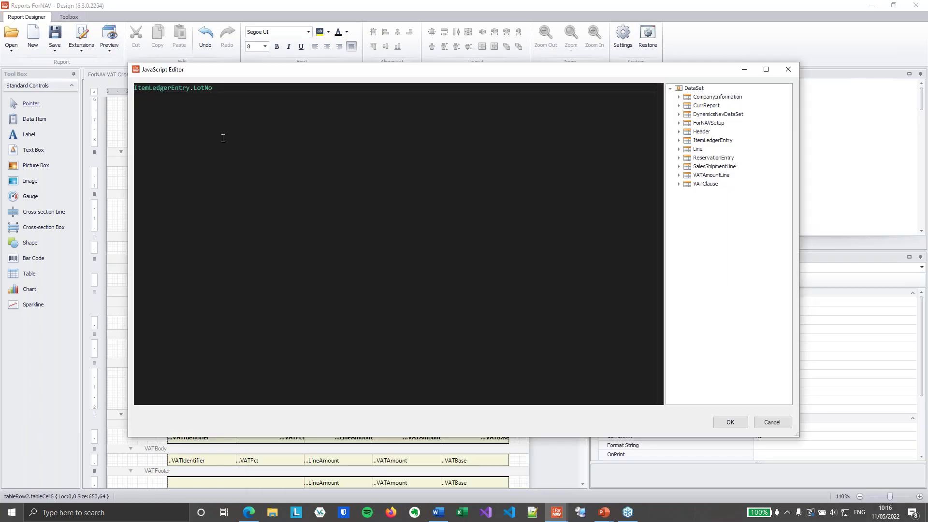
click(224, 135)
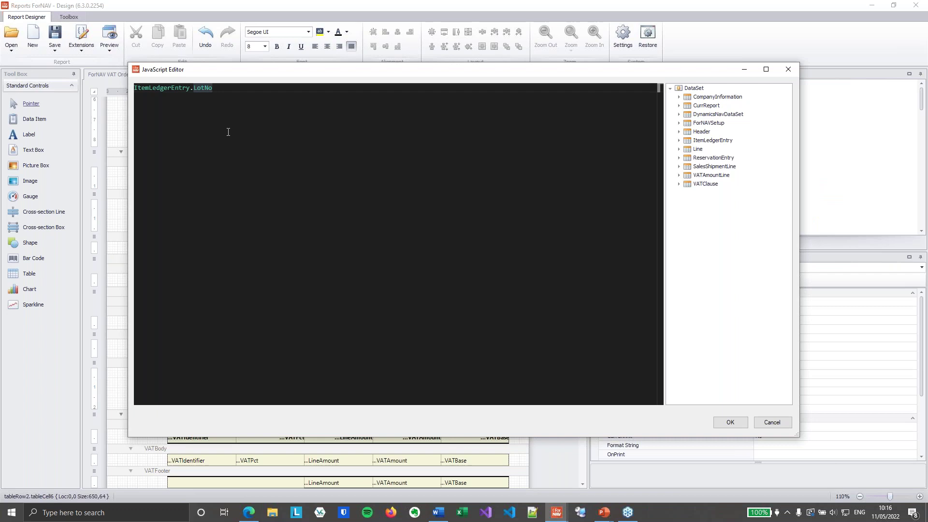
key(ctrl+v)
Step: Replace ReservationEntry with ItemLedgerEntry in both the SerialNo and LotNo values of the pasted expression
double_click(166, 89)
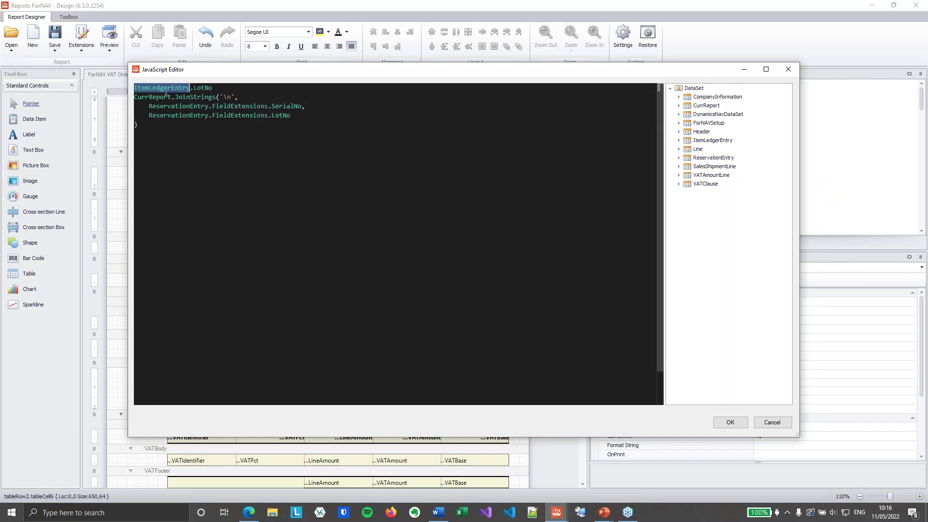
key(ctrl+c)
double_click(173, 106)
key(ctrl+v)
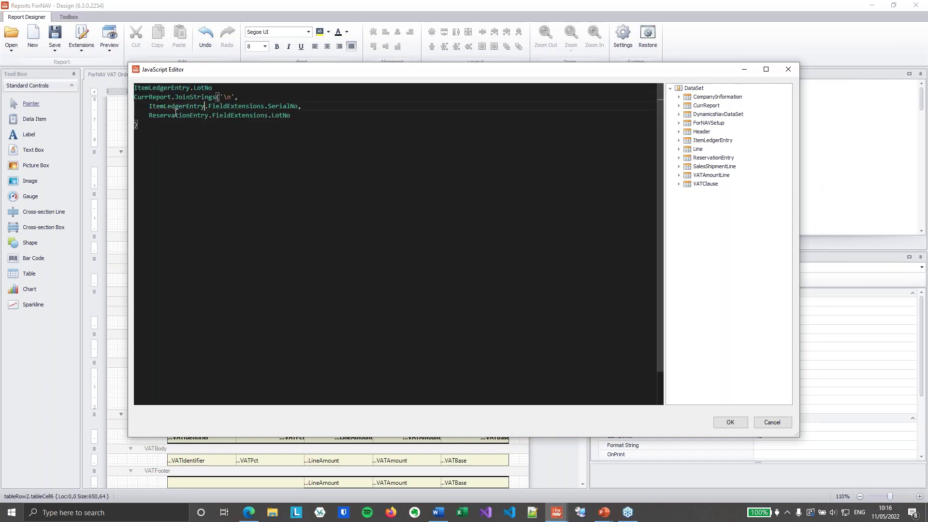
double_click(173, 116)
key(ctrl+v)
Step: Remove the original ItemLedgerEntry.LotNo line and apply the expression to the item ledger cell
drag(214, 88, 135, 88)
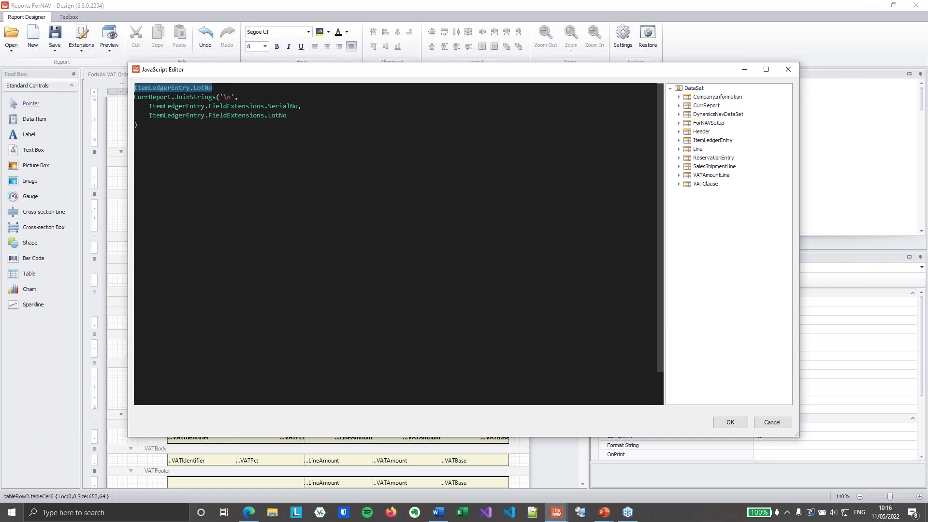
key(Delete)
key(Delete)
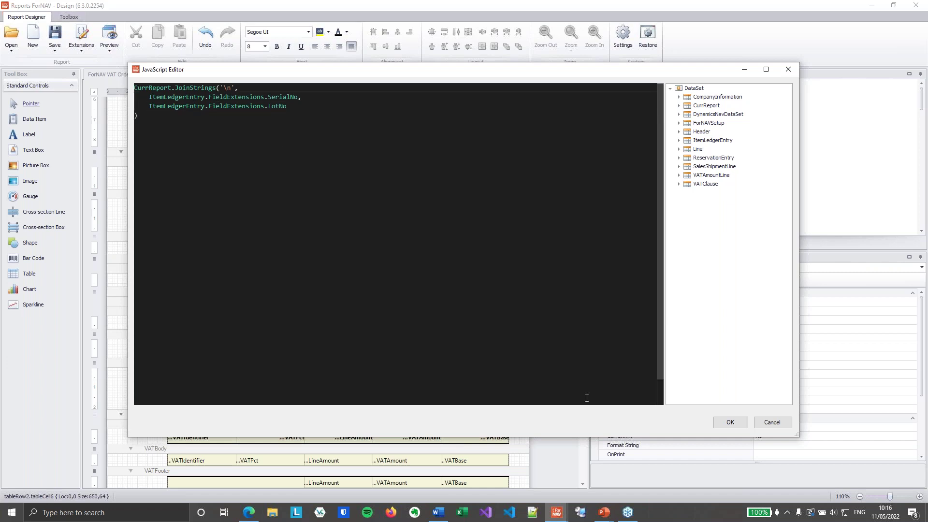
click(725, 424)
Step: Preview the Order report with the last used filters, fit it to page width, and examine the lot and serial lines
key(ctrl+p)
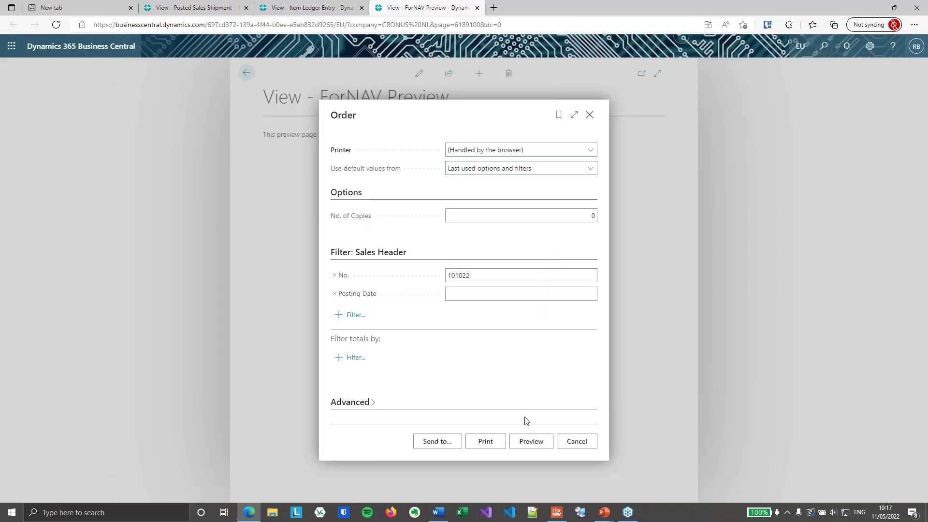
click(532, 441)
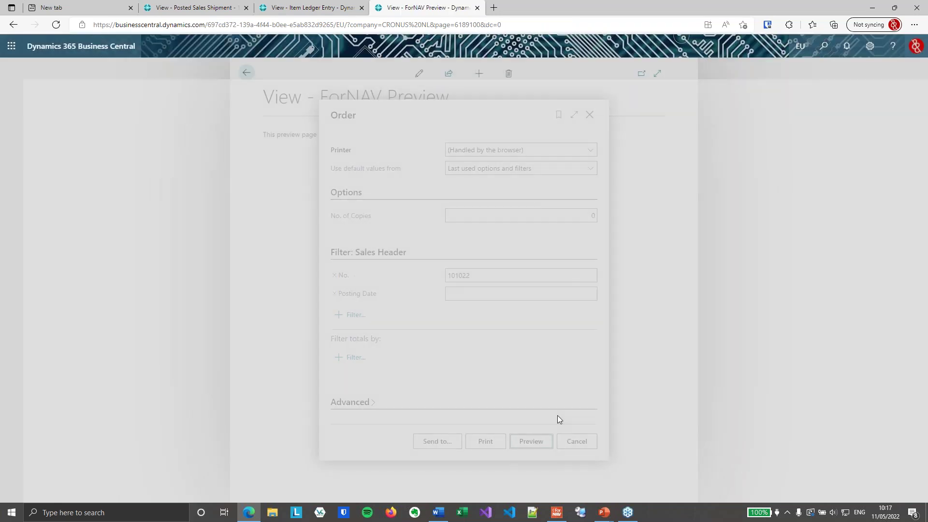
click(470, 465)
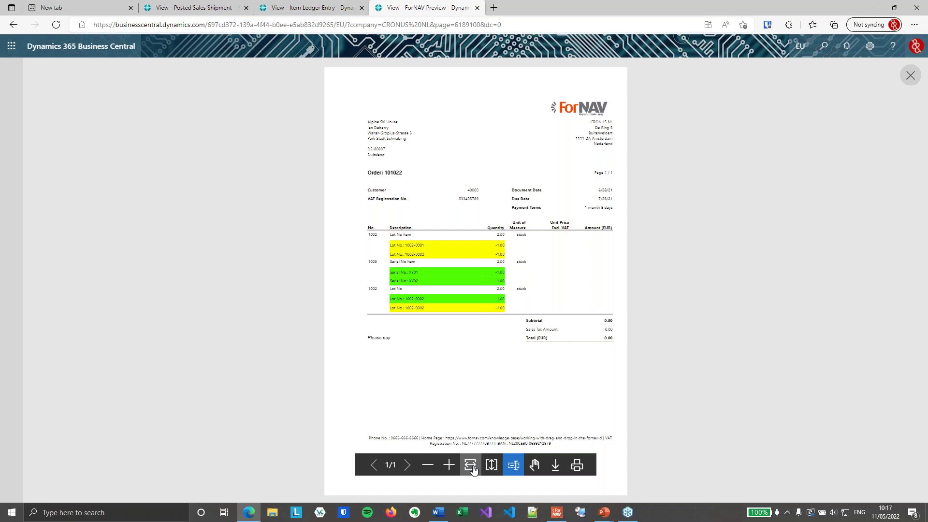
scroll(477, 375, down, 7)
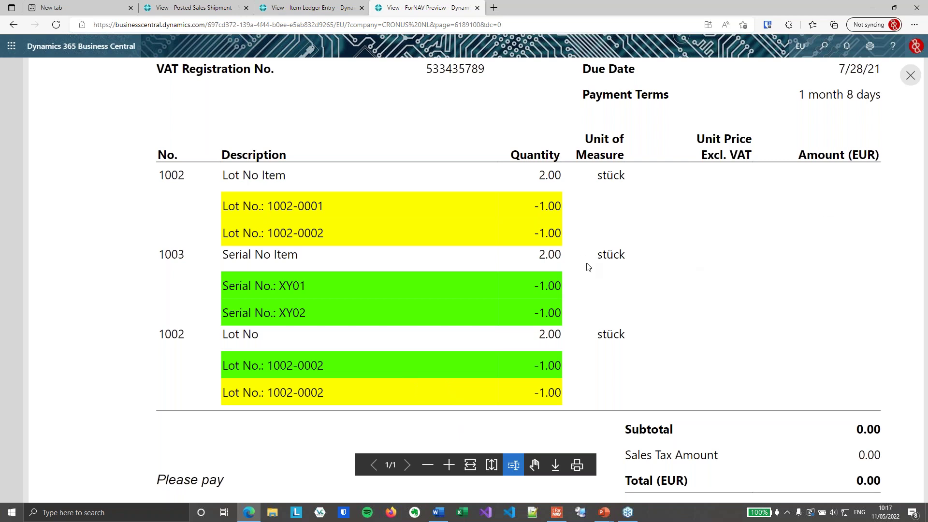
scroll(585, 265, down, 1)
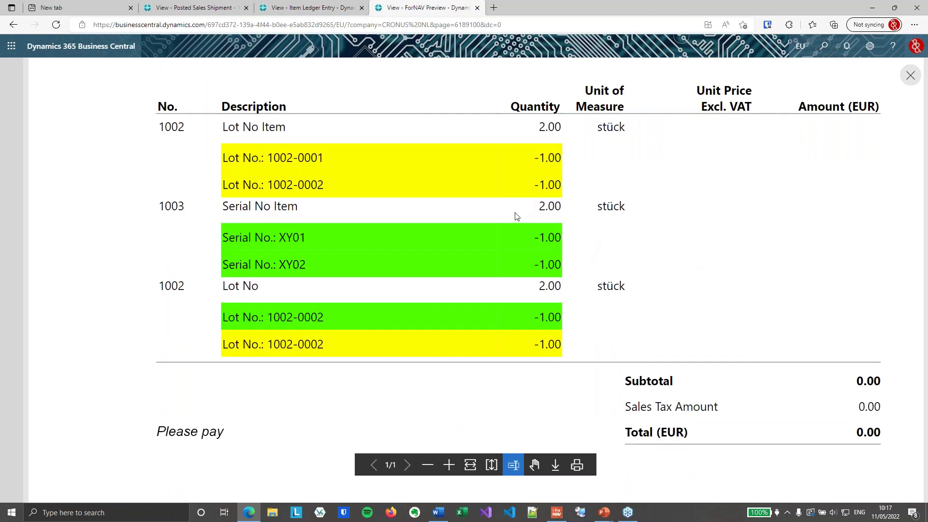
Step: Close the report preview and go back from the posted sales shipment to the ForNAV Standard Reports list
key(F5)
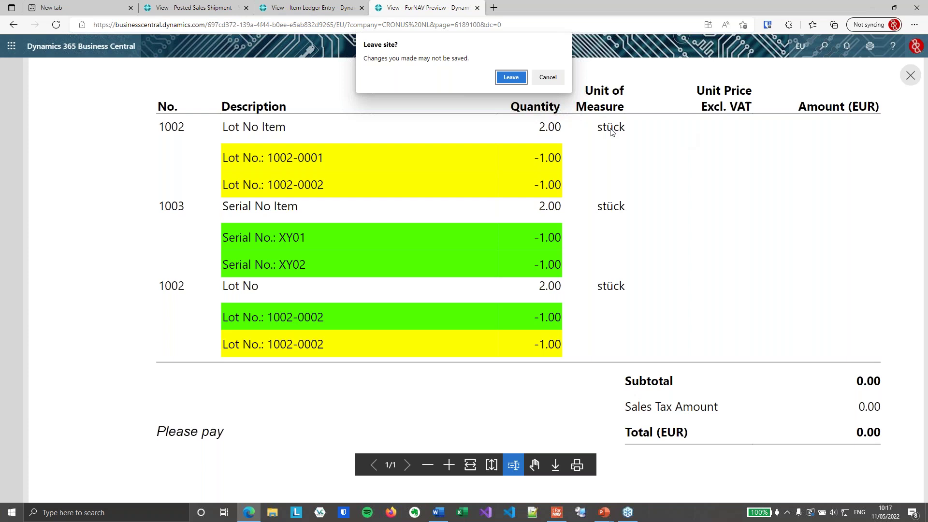
click(526, 77)
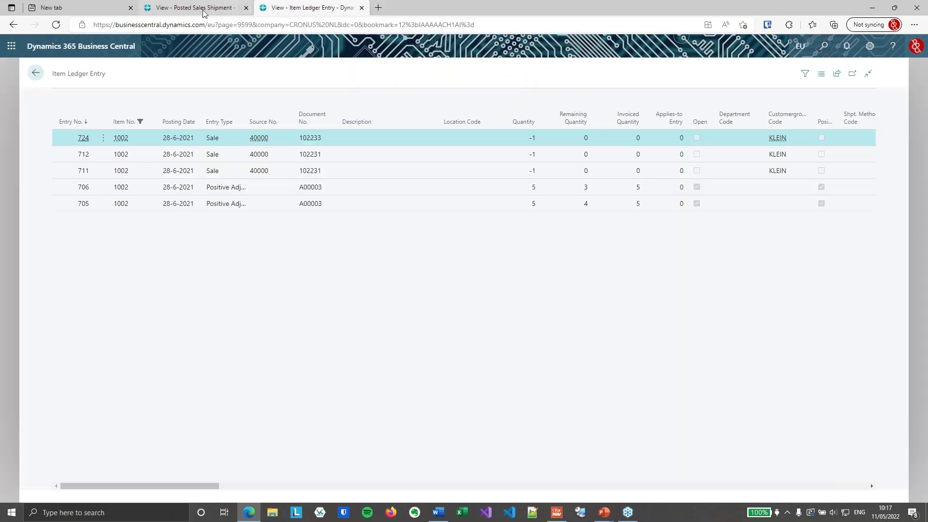
click(203, 8)
click(38, 74)
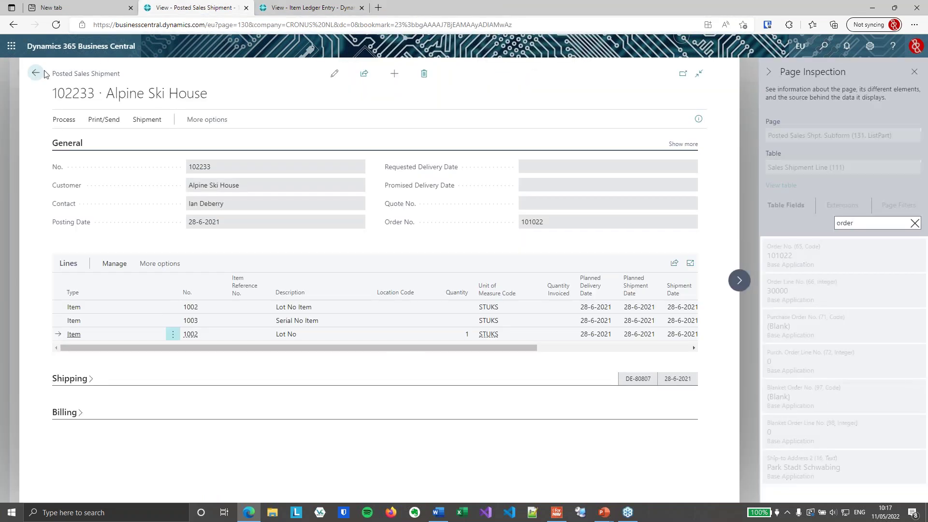
click(39, 74)
click(38, 74)
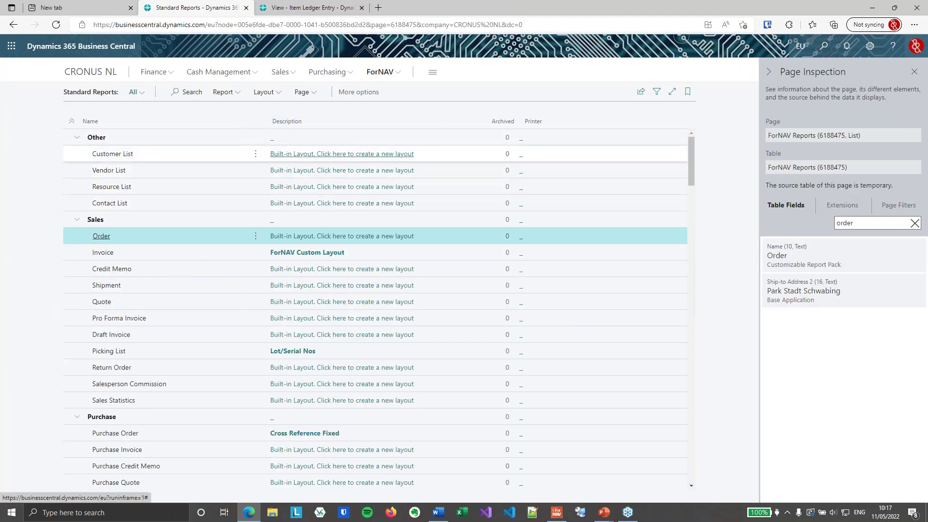
Step: Open the Picking List report's Lot/Serial Nos layout, 6188487.fornavdesign, in the ForNAV designer and widen the design area to show the whole page
click(196, 352)
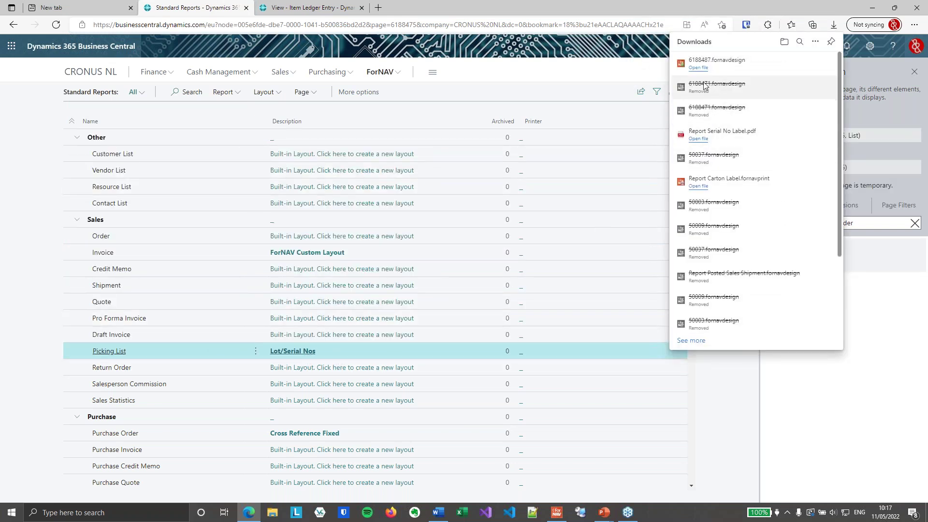
click(701, 69)
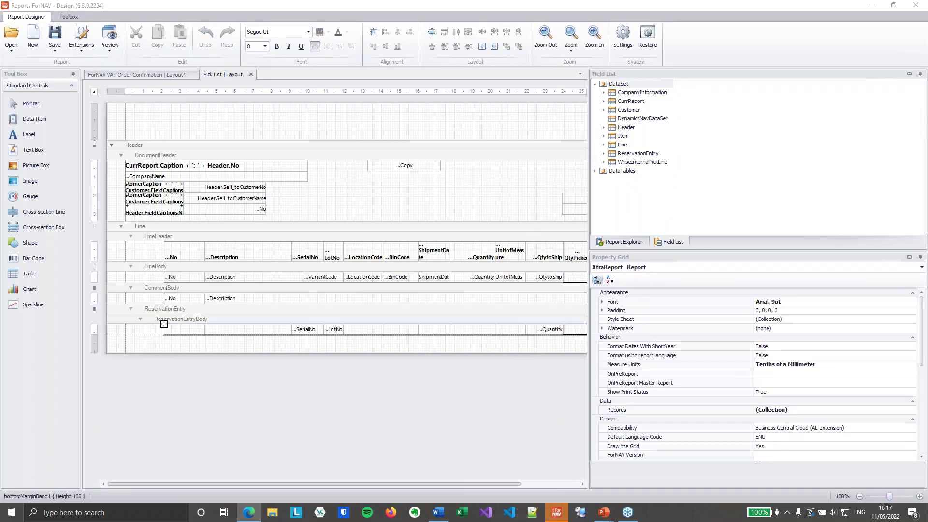
drag(589, 312, 679, 305)
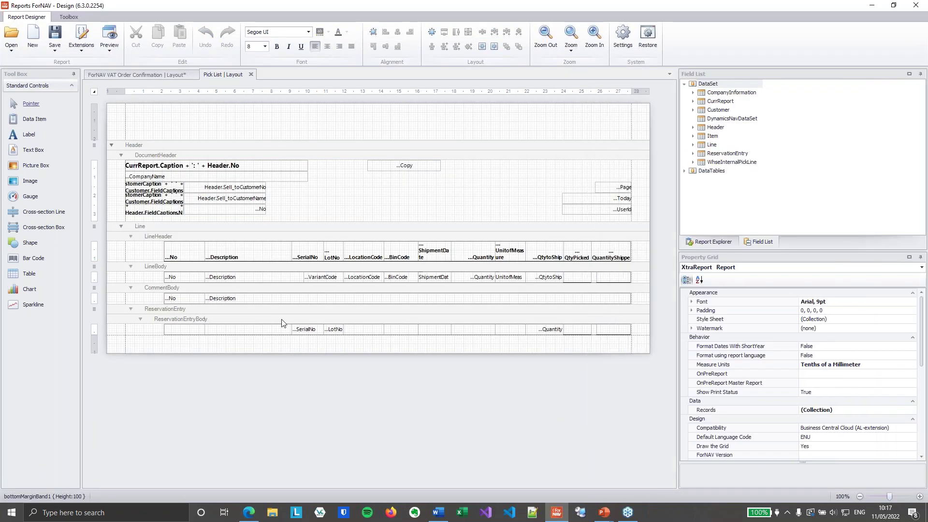
Step: Examine the Data Item Link field mapping of the Pick List's ReservationEntry data item, leave it without changes, and deselect the data item
click(250, 312)
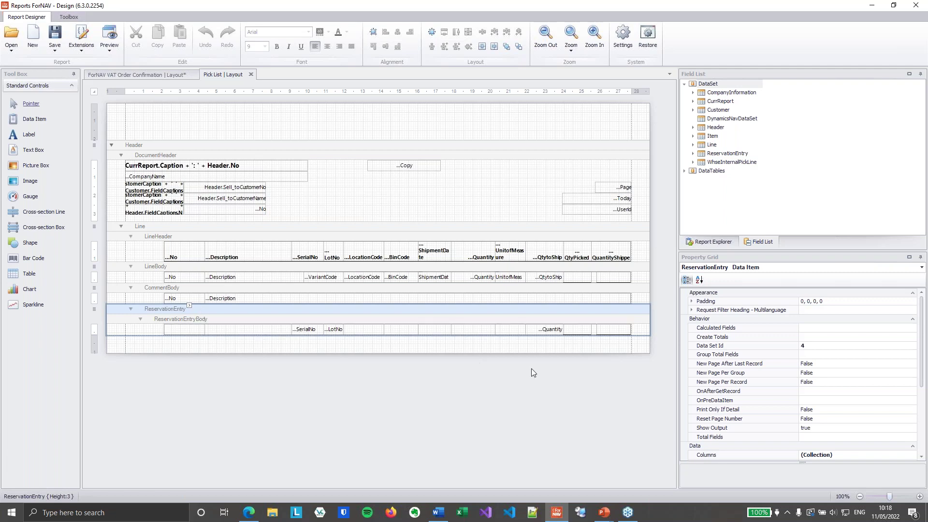
scroll(831, 379, down, 5)
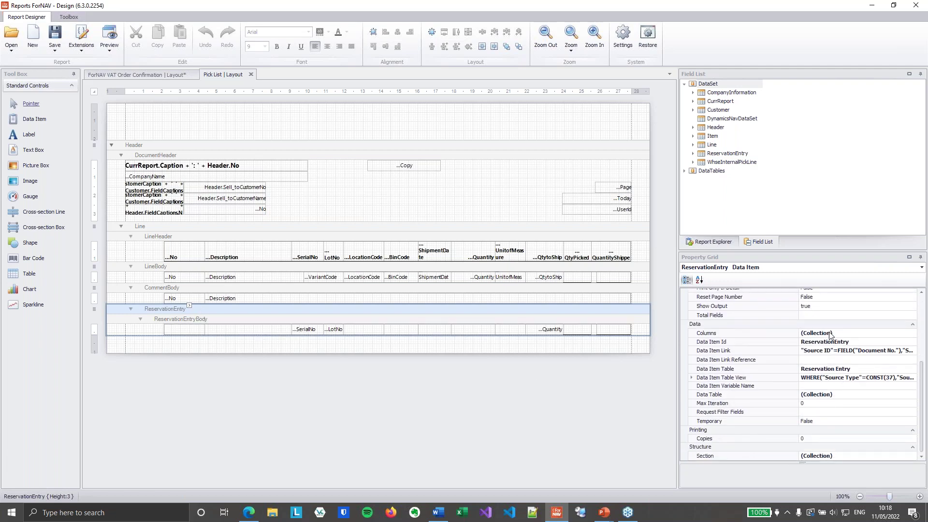
click(829, 351)
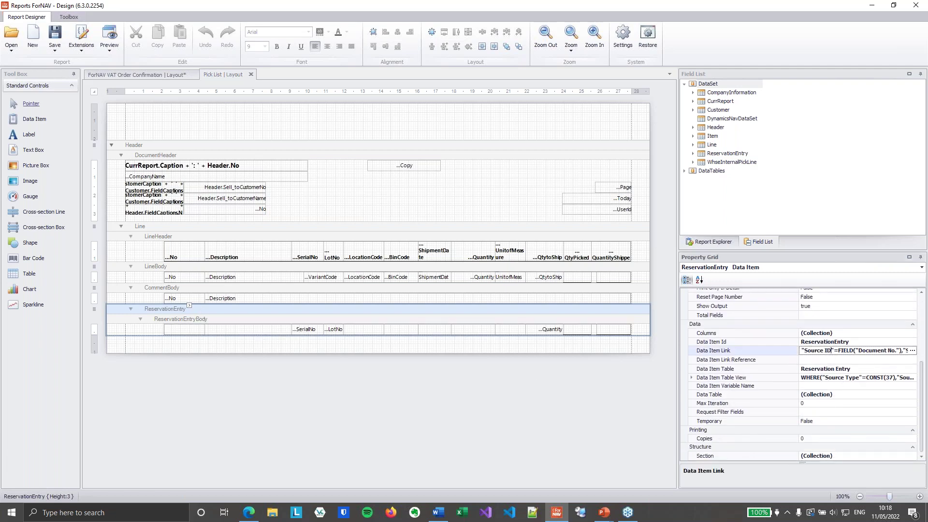
click(912, 350)
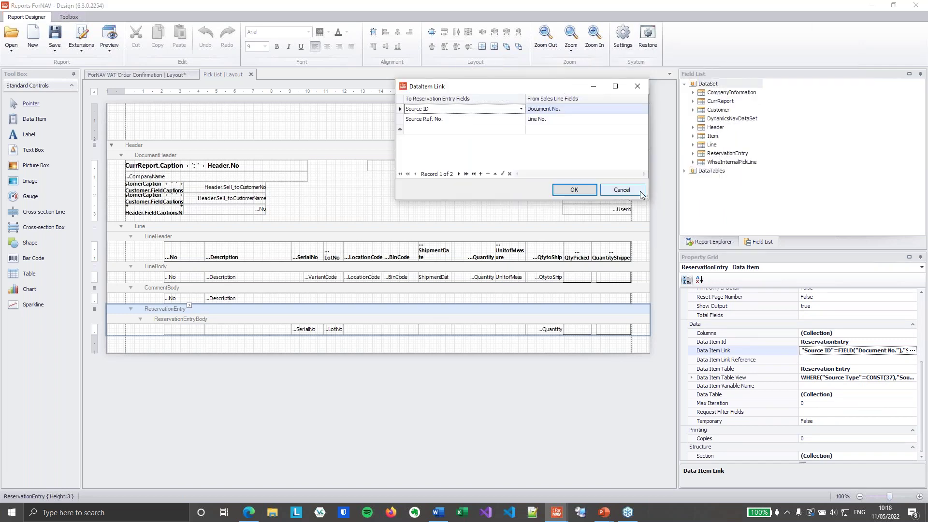
click(622, 190)
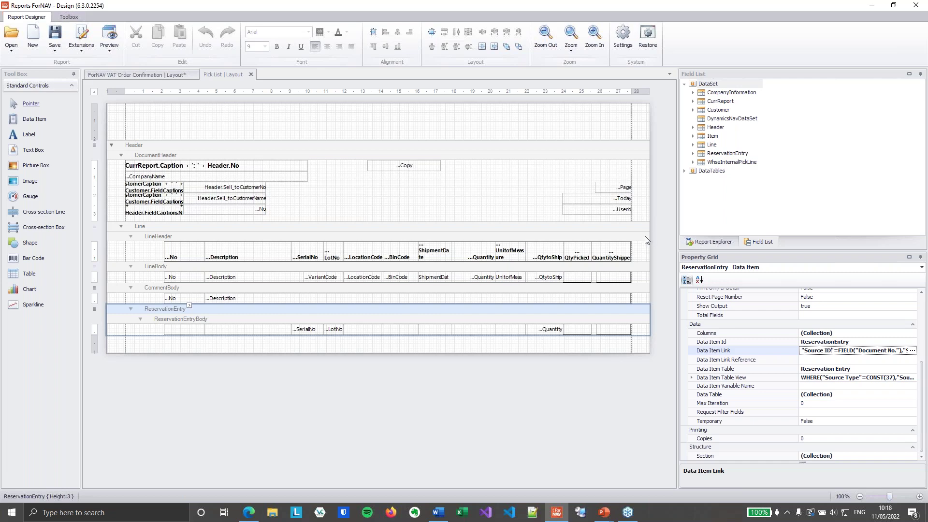
click(593, 381)
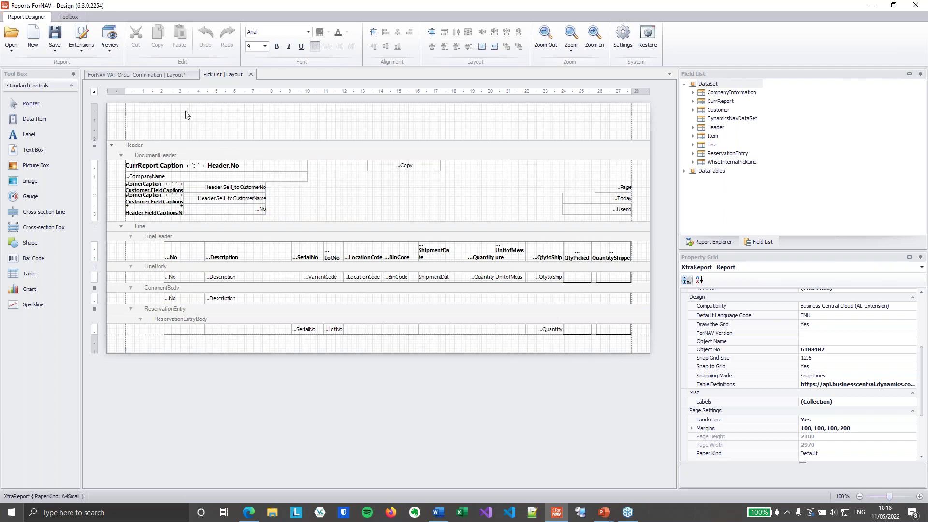
Step: Return to the ForNAV VAT Order Confirmation layout, inspect the ItemLedgerEntry data item's properties, and deselect it
click(159, 77)
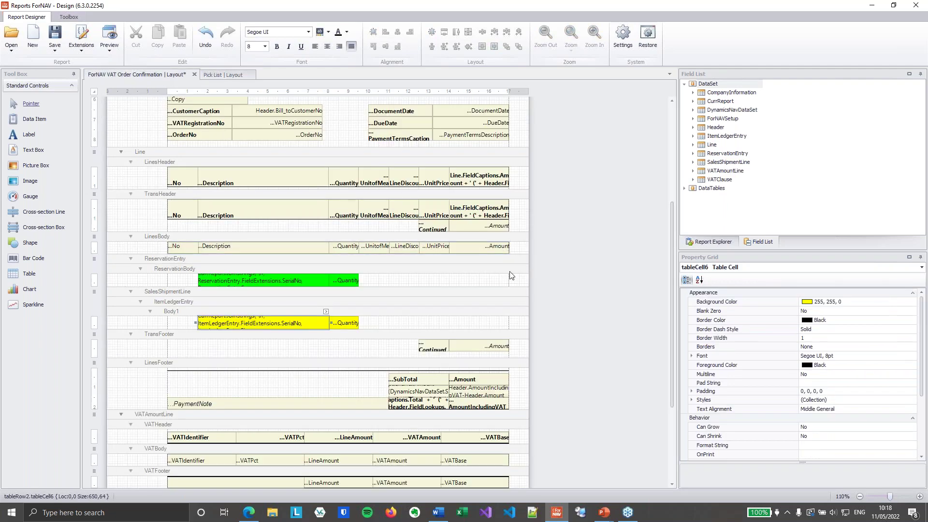
click(212, 296)
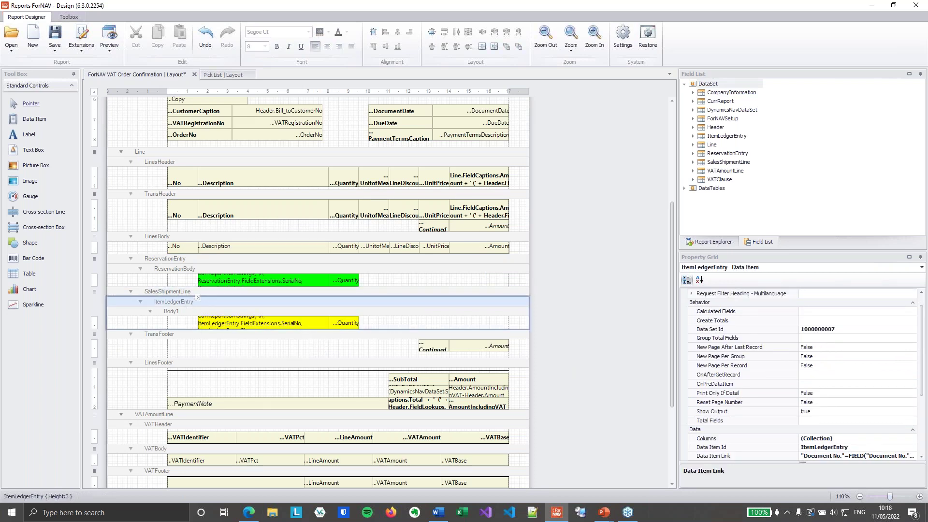
click(559, 296)
Step: Switch to the running PowerPoint slide show and advance from the "Display both on the report" slide to the Summary slide
click(604, 512)
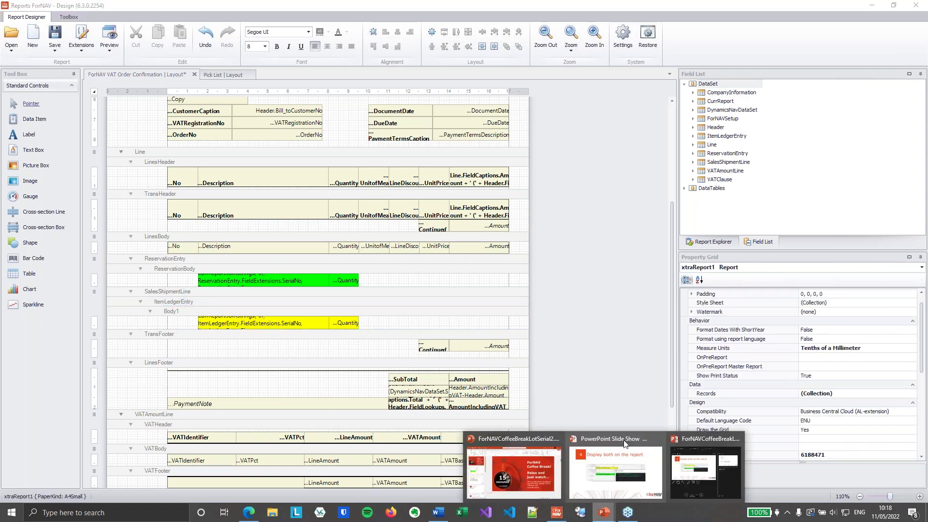
click(639, 468)
click(690, 363)
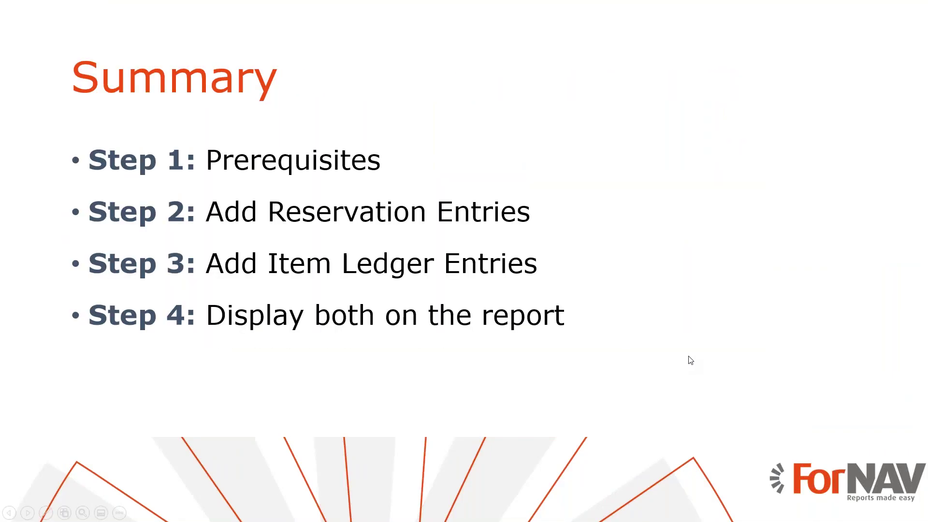